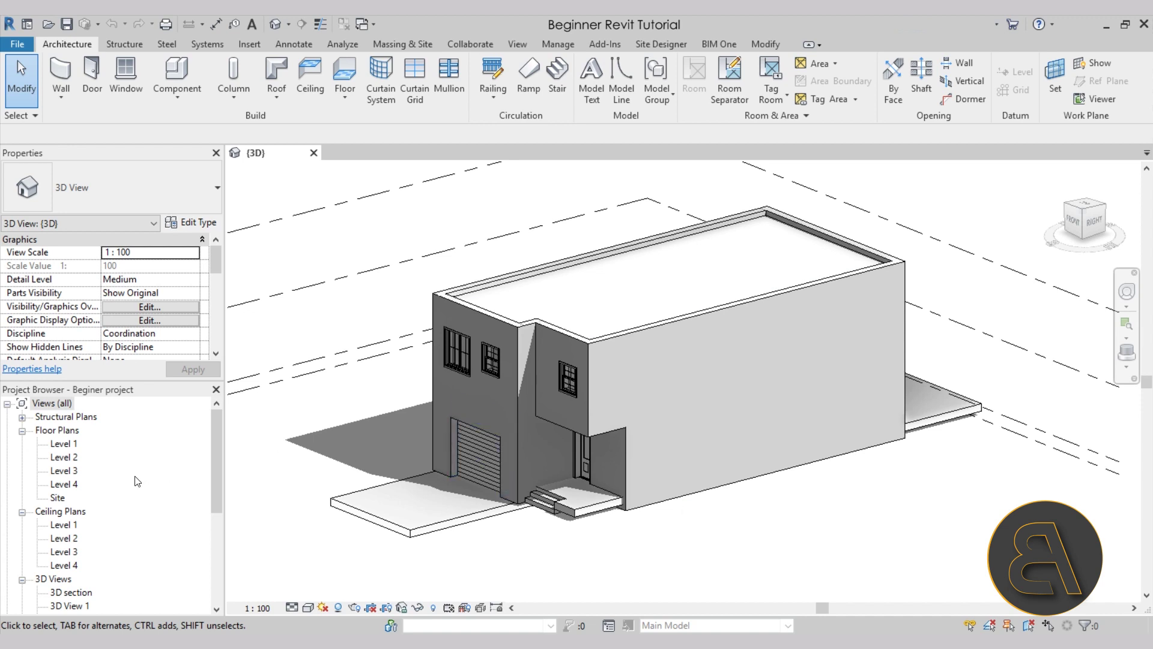
Step: Open the Level 2 floor plan and frame the whole house layout
{"action": "left_click", "coordinate": [72, 458]}
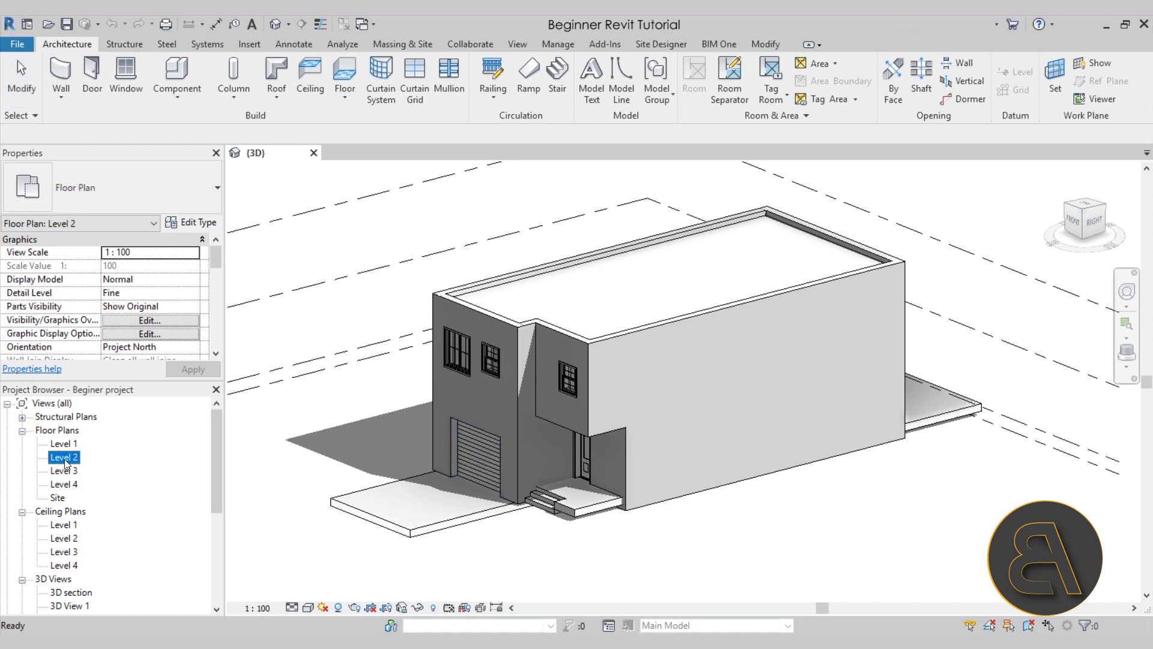
{"action": "double_click", "coordinate": [65, 461]}
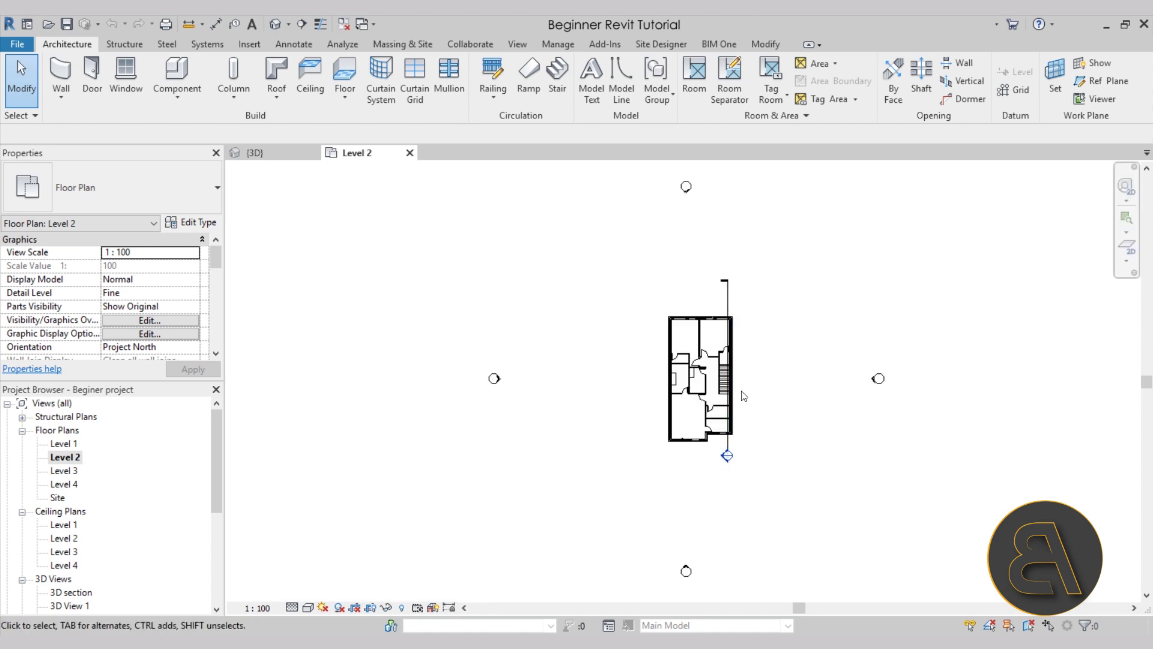
{"action": "scroll", "coordinate": [730, 384], "scroll_direction": "up", "scroll_amount": 2}
{"action": "scroll", "coordinate": [745, 385], "scroll_direction": "up", "scroll_amount": 2}
{"action": "middle_click_drag", "start_coordinate": [859, 391], "coordinate": [753, 406]}
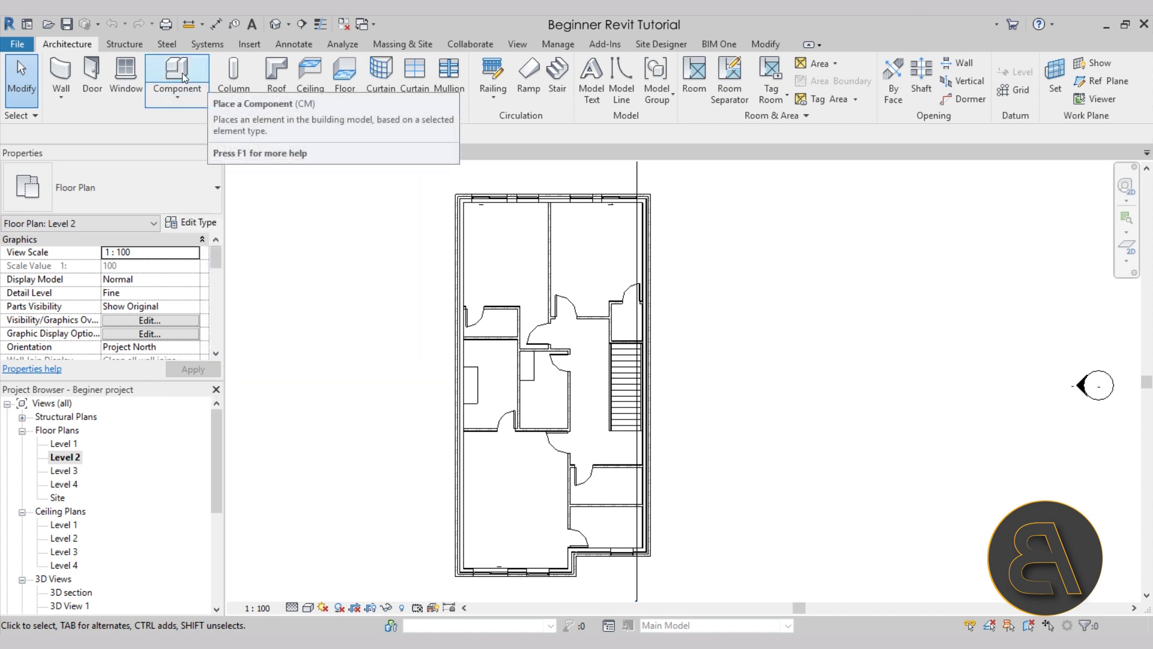
Step: Start placing a component and look through the component types already loaded in the project for beds
{"action": "left_click", "coordinate": [184, 77]}
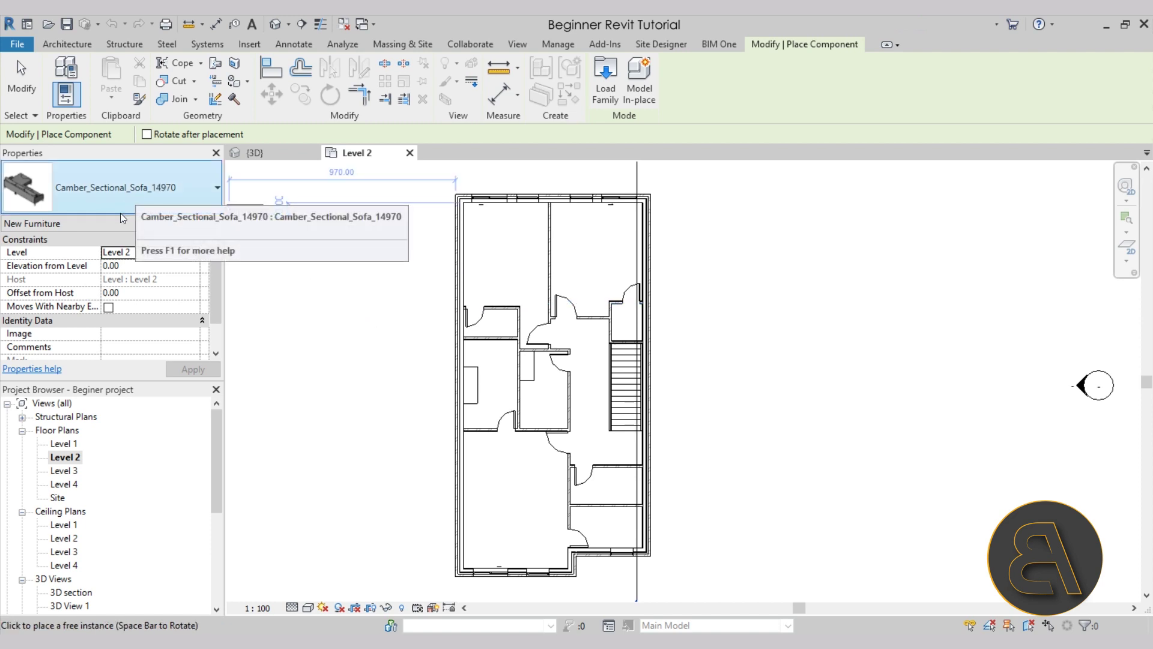
{"action": "left_click", "coordinate": [147, 197]}
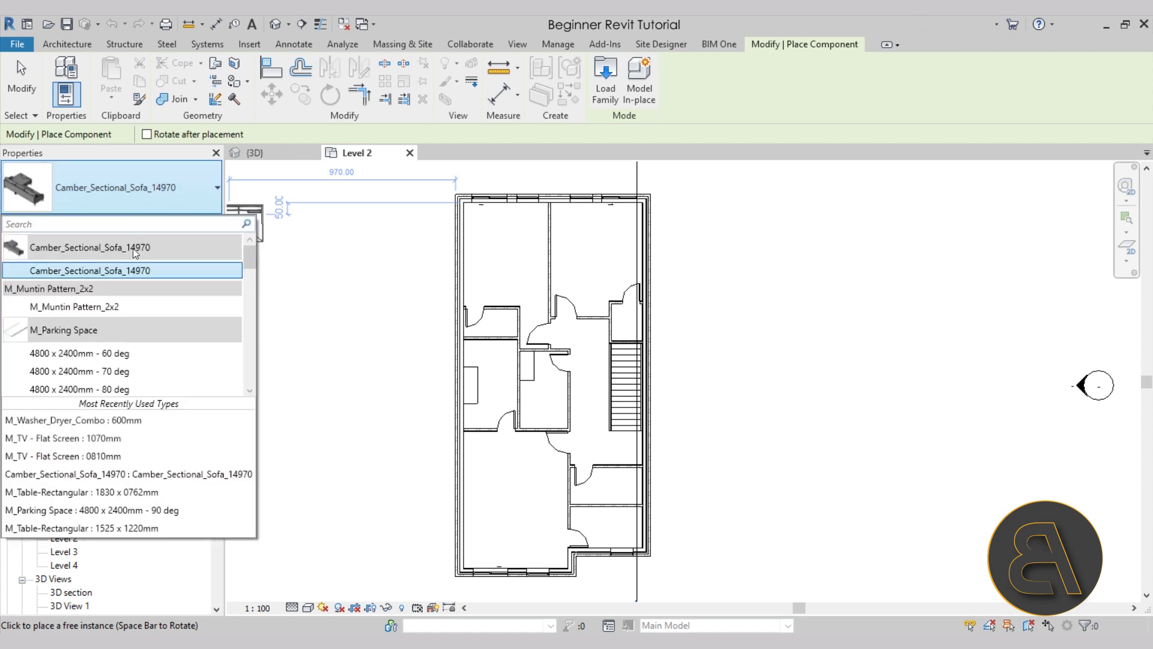
{"action": "scroll", "coordinate": [126, 276], "scroll_direction": "down", "scroll_amount": 2}
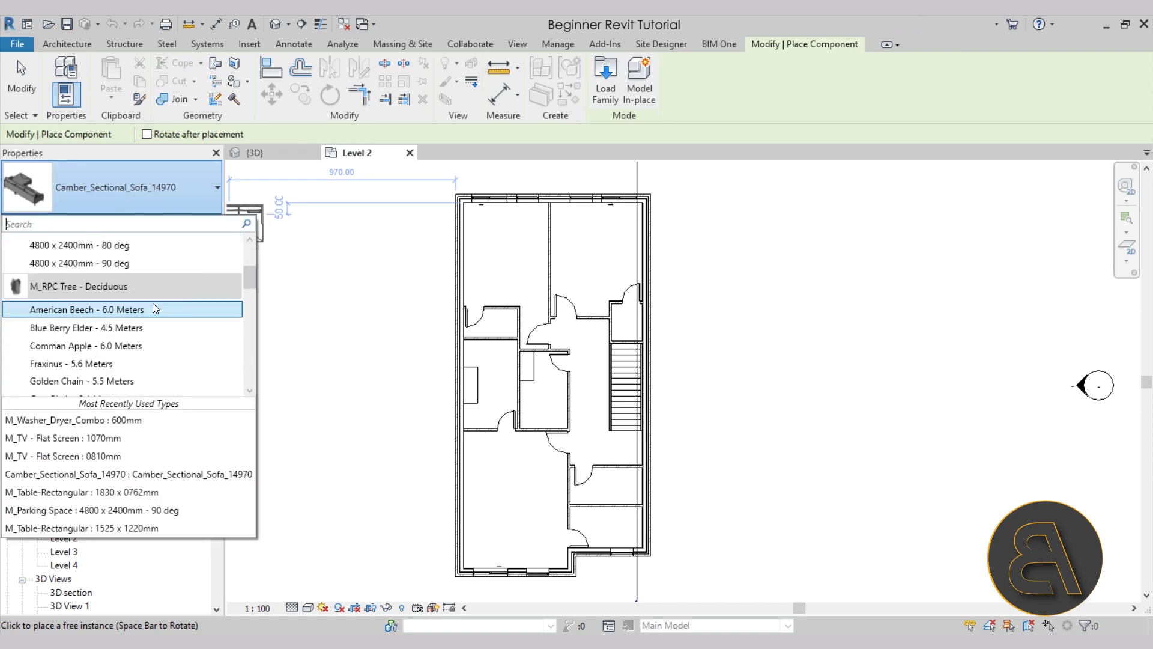
{"action": "scroll", "coordinate": [153, 304], "scroll_direction": "down", "scroll_amount": 1}
{"action": "scroll", "coordinate": [154, 306], "scroll_direction": "down", "scroll_amount": 10}
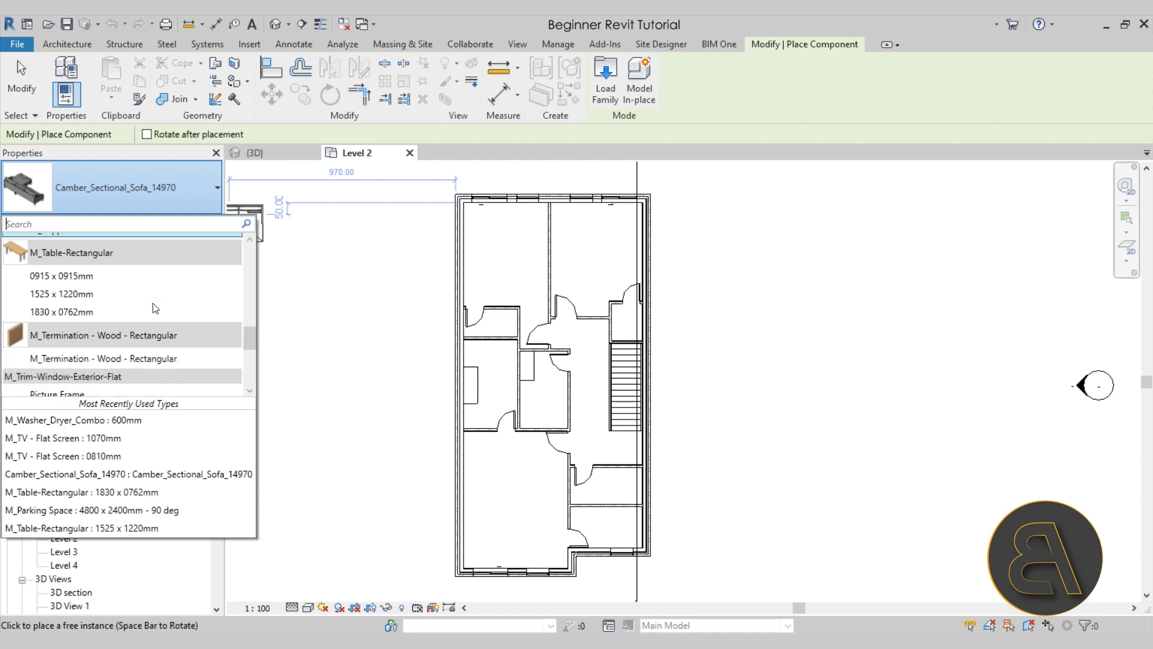
{"action": "scroll", "coordinate": [142, 327], "scroll_direction": "up", "scroll_amount": 2}
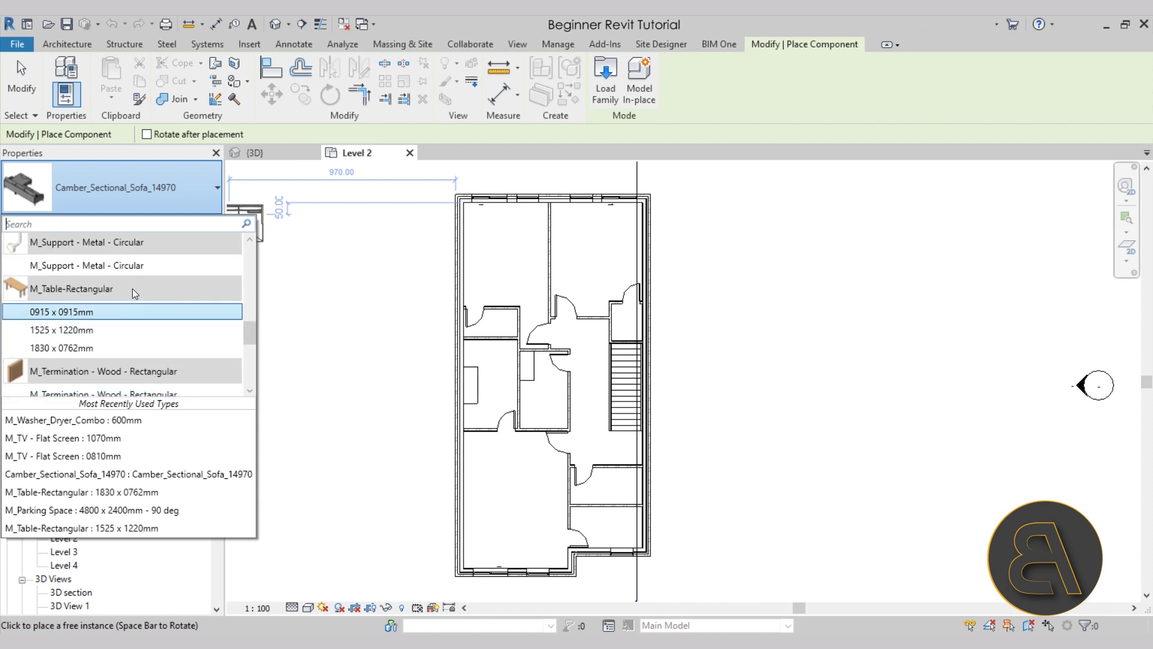
{"action": "scroll", "coordinate": [132, 290], "scroll_direction": "down", "scroll_amount": 3}
{"action": "scroll", "coordinate": [132, 288], "scroll_direction": "down", "scroll_amount": 2}
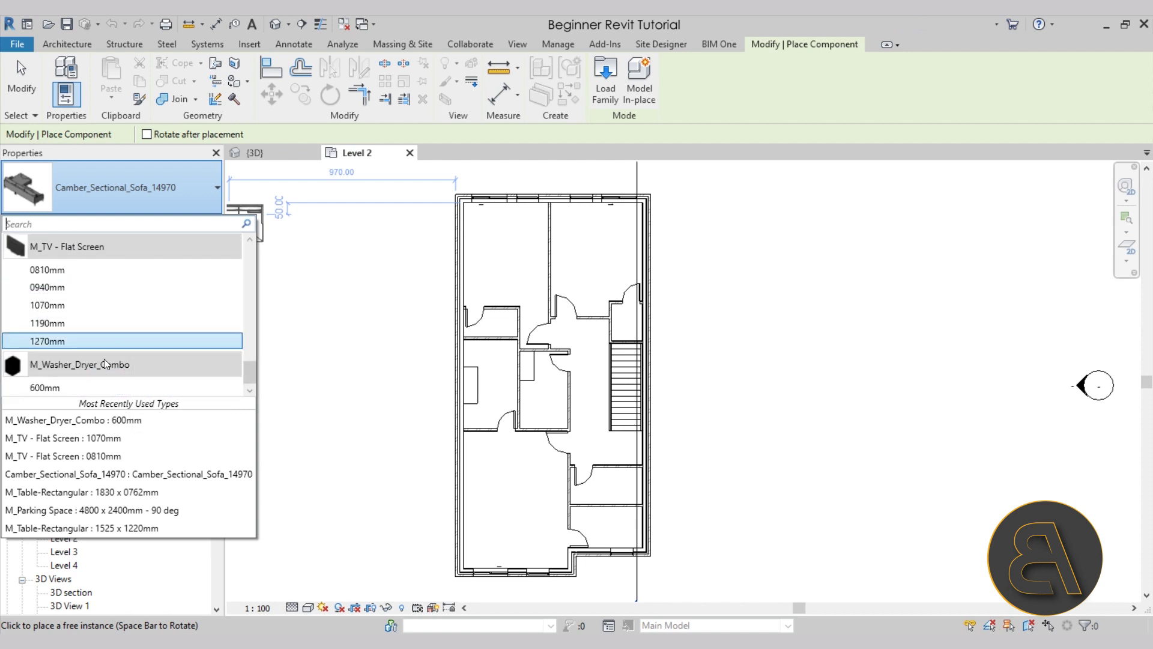
{"action": "scroll", "coordinate": [96, 378], "scroll_direction": "up", "scroll_amount": 8}
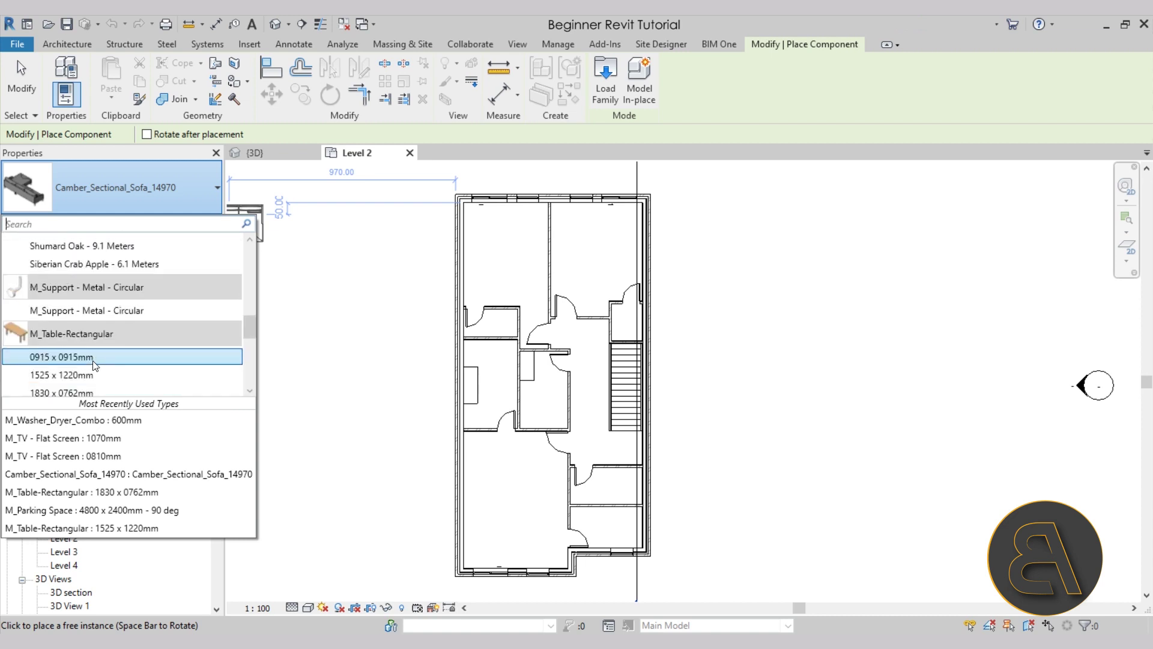
{"action": "scroll", "coordinate": [97, 357], "scroll_direction": "up", "scroll_amount": 10}
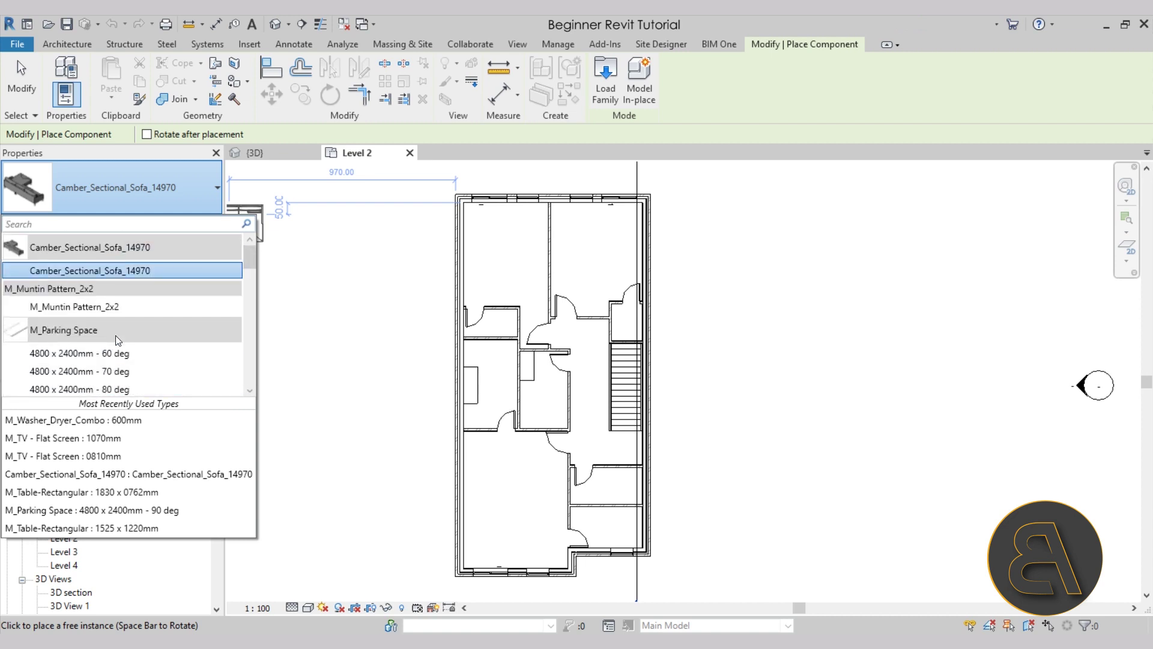
{"action": "scroll", "coordinate": [132, 318], "scroll_direction": "down", "scroll_amount": 8}
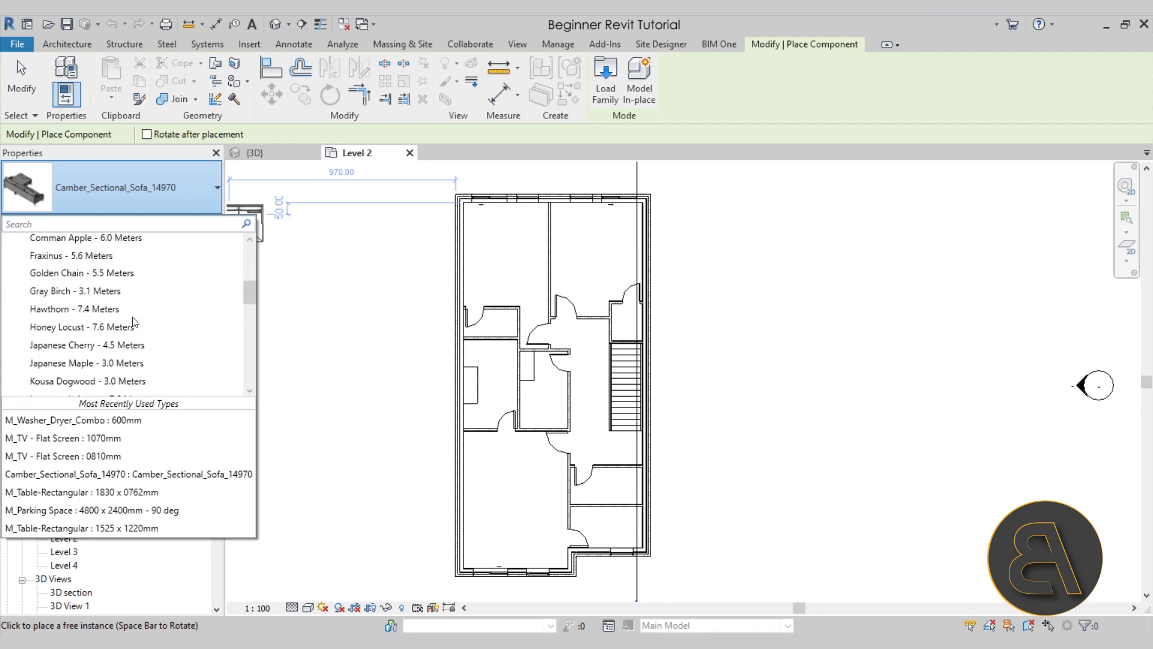
{"action": "scroll", "coordinate": [133, 321], "scroll_direction": "down", "scroll_amount": 4}
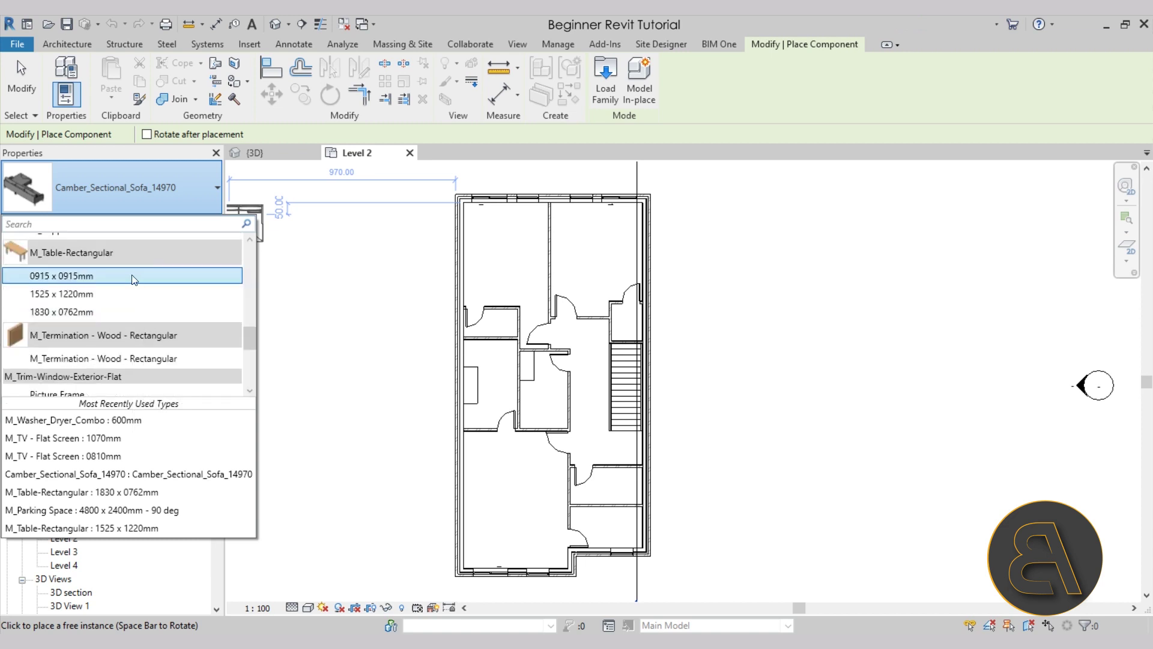
{"action": "mouse_move", "coordinate": [112, 304]}
Step: Open the family library for loading and compare the US Imperial and US Metric folders, ending in US Metric
{"action": "left_click", "coordinate": [611, 102]}
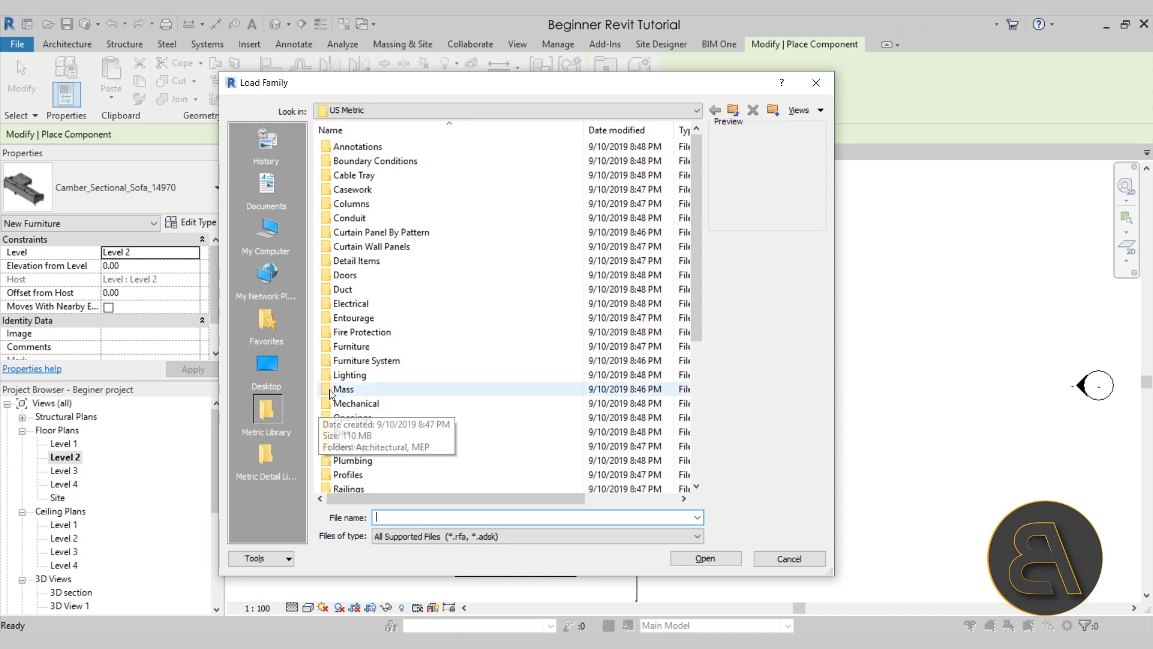
{"action": "left_click", "coordinate": [733, 112]}
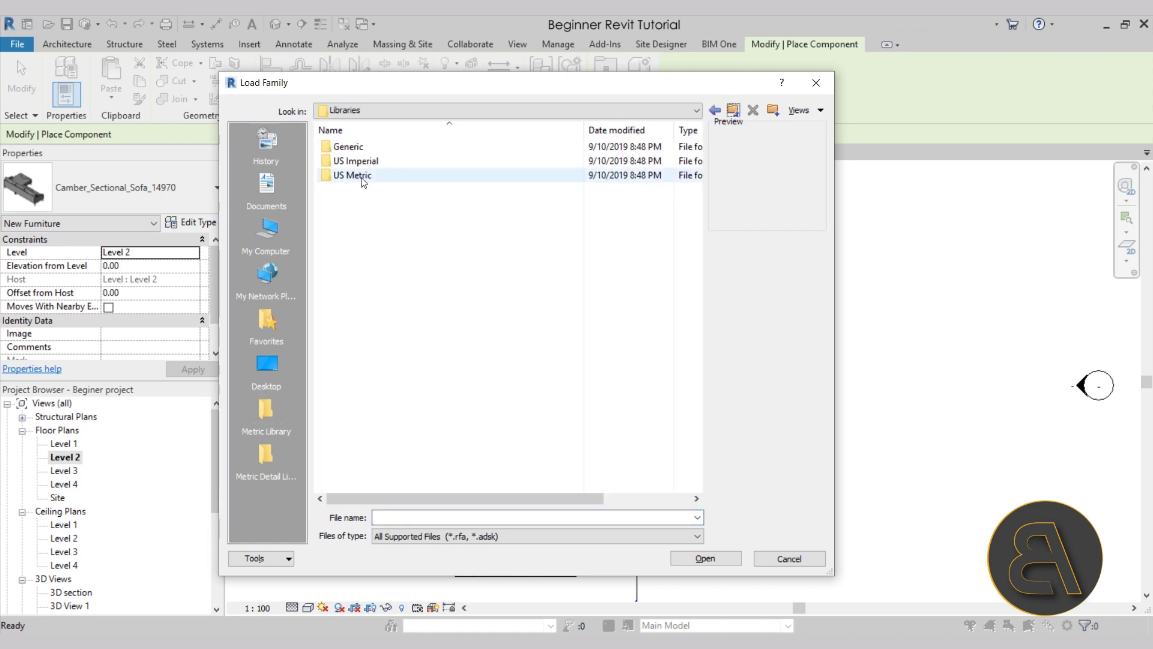
{"action": "double_click", "coordinate": [361, 175]}
{"action": "left_click", "coordinate": [733, 111]}
{"action": "double_click", "coordinate": [359, 161]}
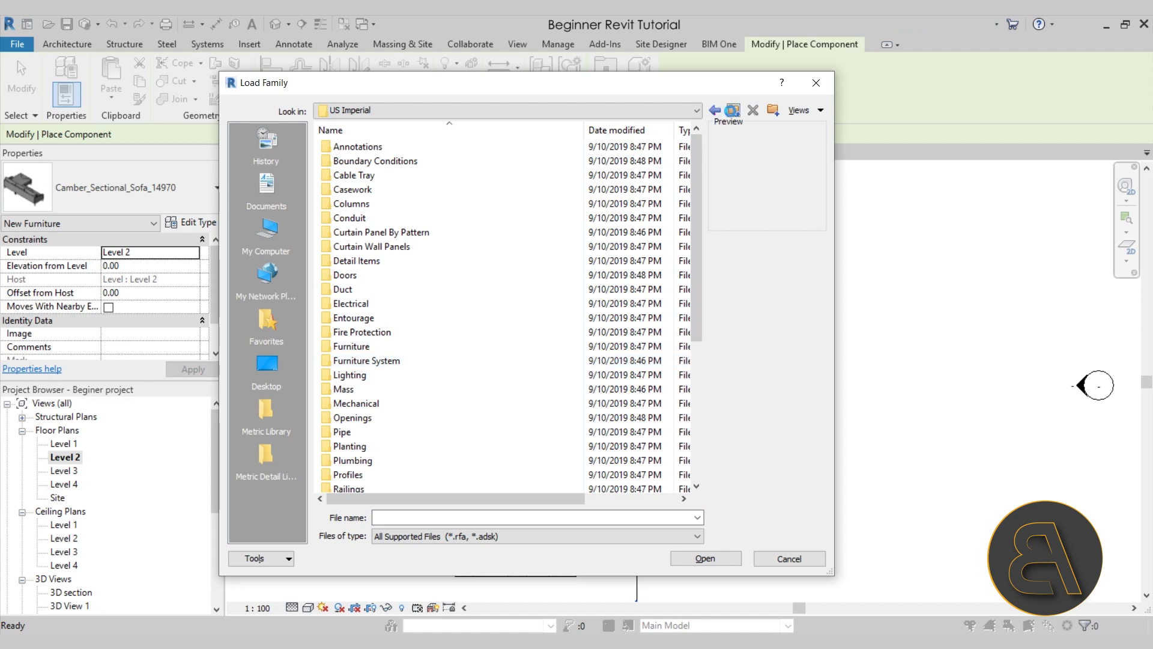
{"action": "left_click", "coordinate": [733, 112]}
{"action": "double_click", "coordinate": [365, 177]}
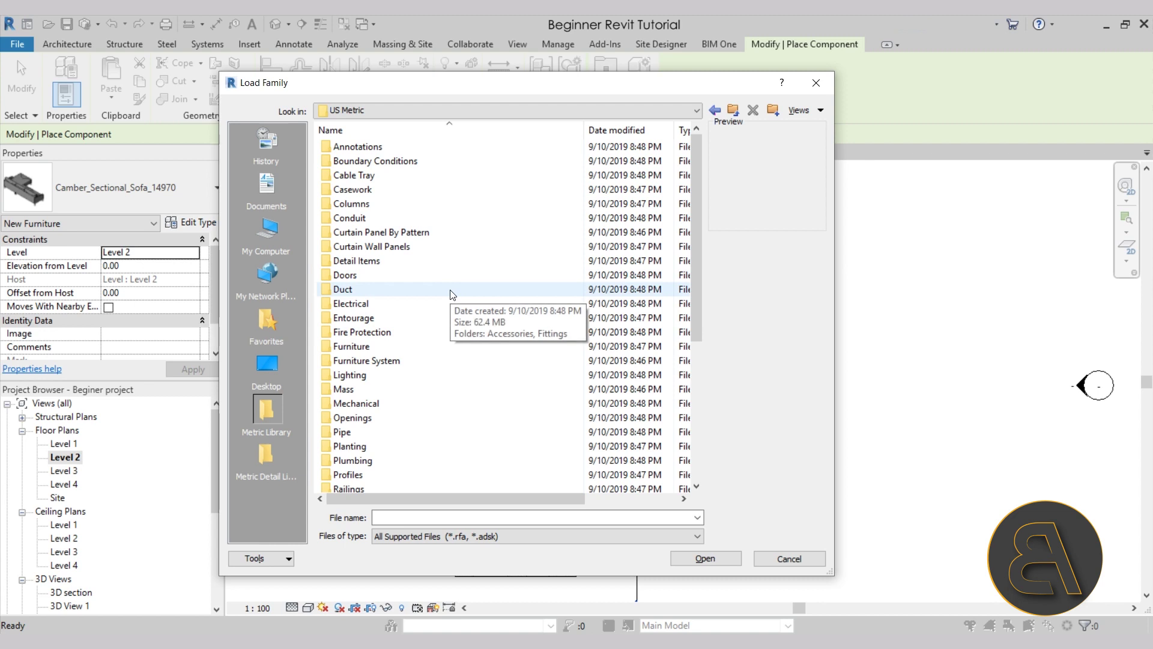
Step: Go to the Beds folder inside Furniture and preview the available bed families
{"action": "double_click", "coordinate": [353, 347]}
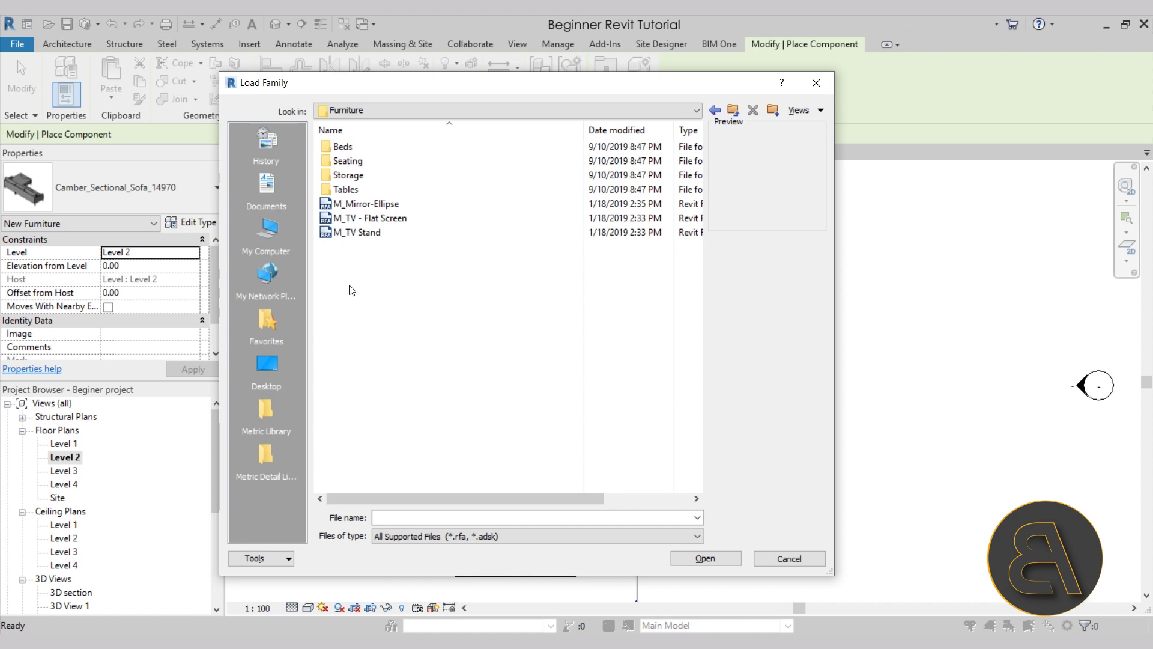
{"action": "double_click", "coordinate": [363, 148]}
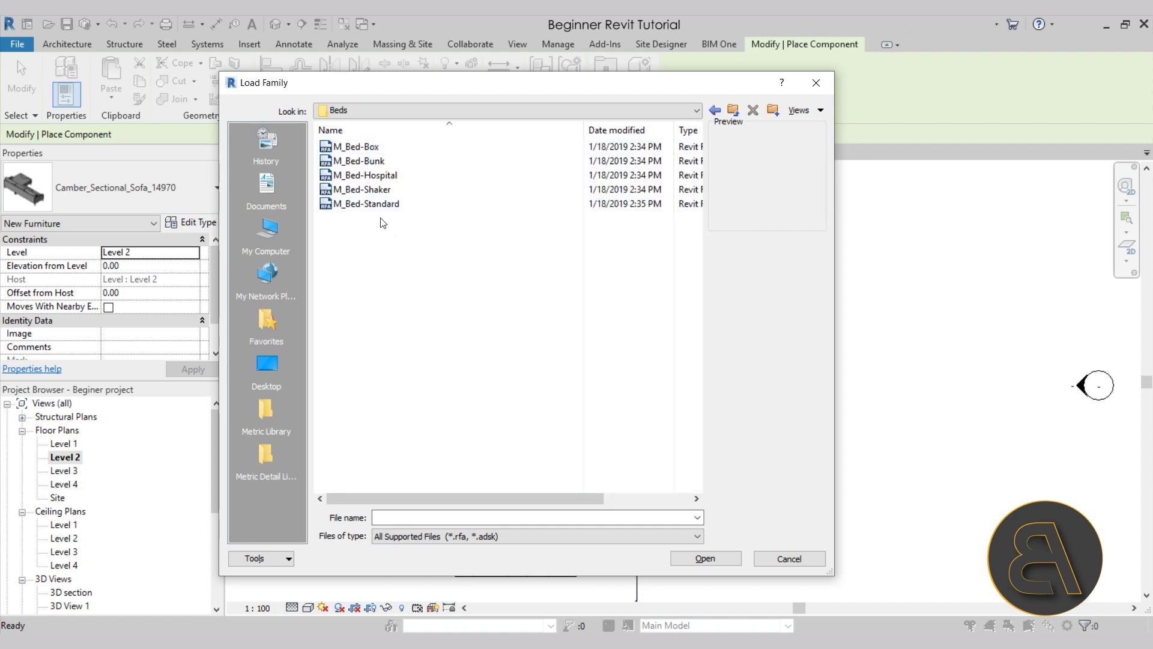
{"action": "left_click", "coordinate": [363, 151]}
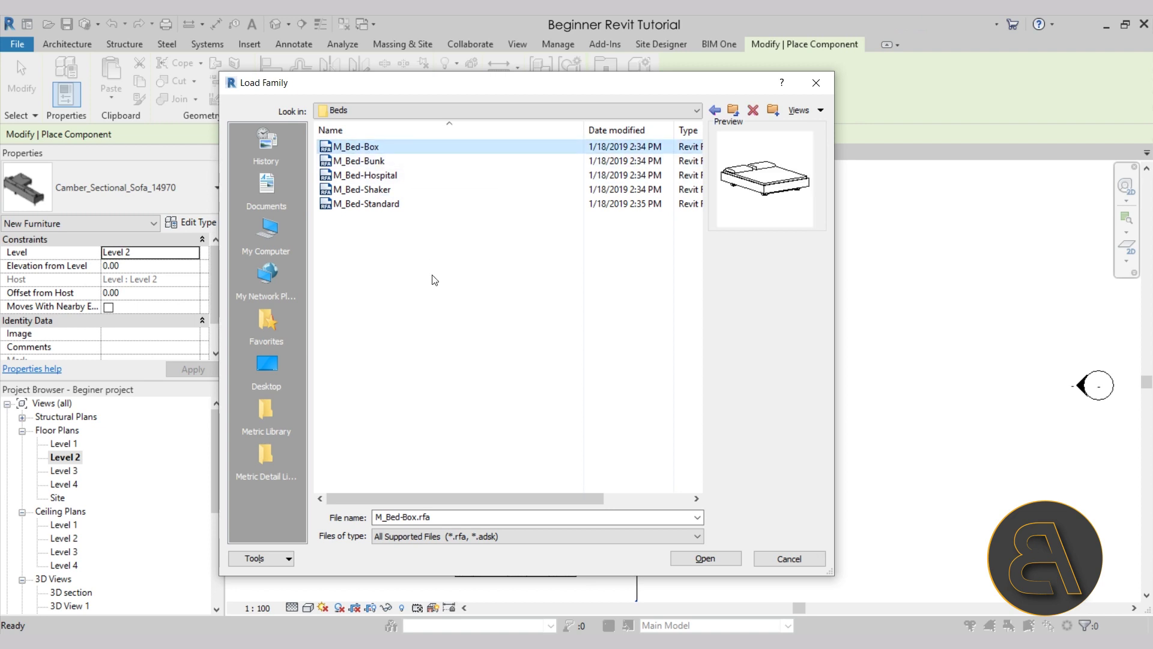
{"action": "key", "text": "Down"}
{"action": "key", "text": "Down"}
{"action": "key", "text": "Down"}
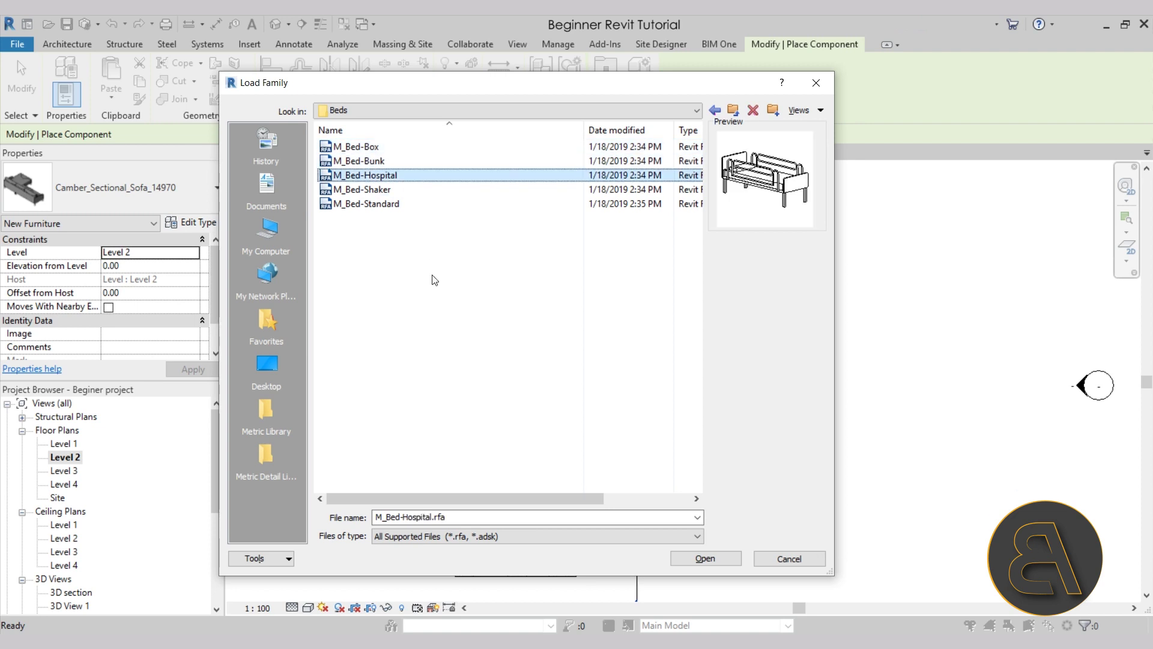
{"action": "key", "text": "Down"}
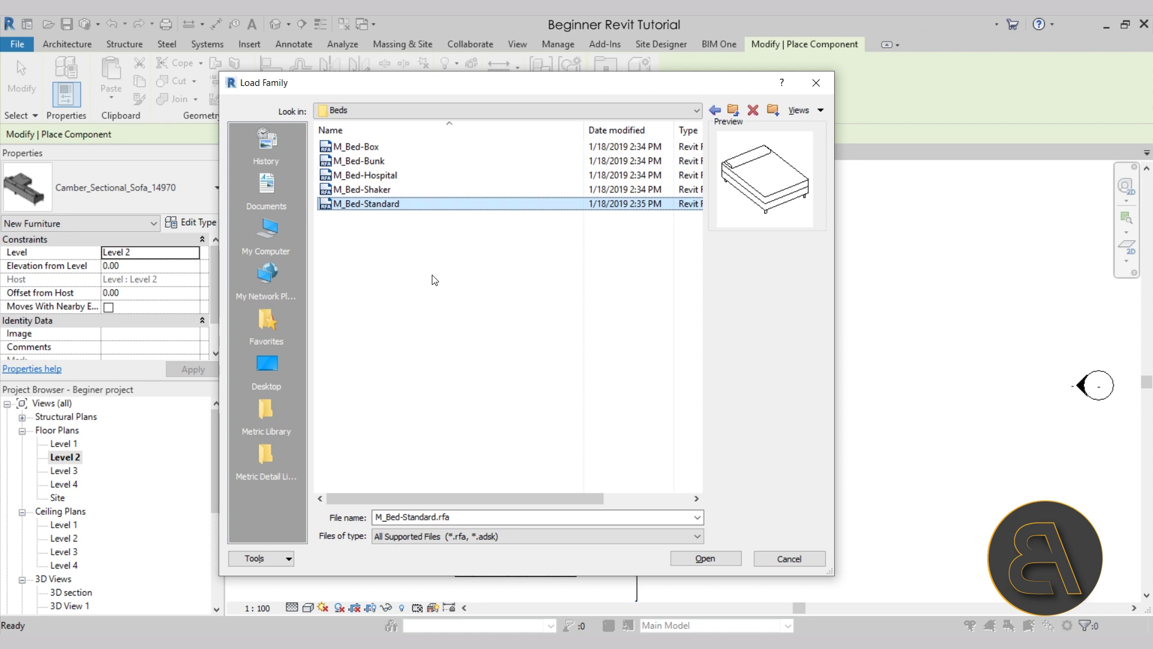
{"action": "key", "text": "Up"}
{"action": "key", "text": "Up"}
{"action": "key", "text": "Up"}
{"action": "key", "text": "Up"}
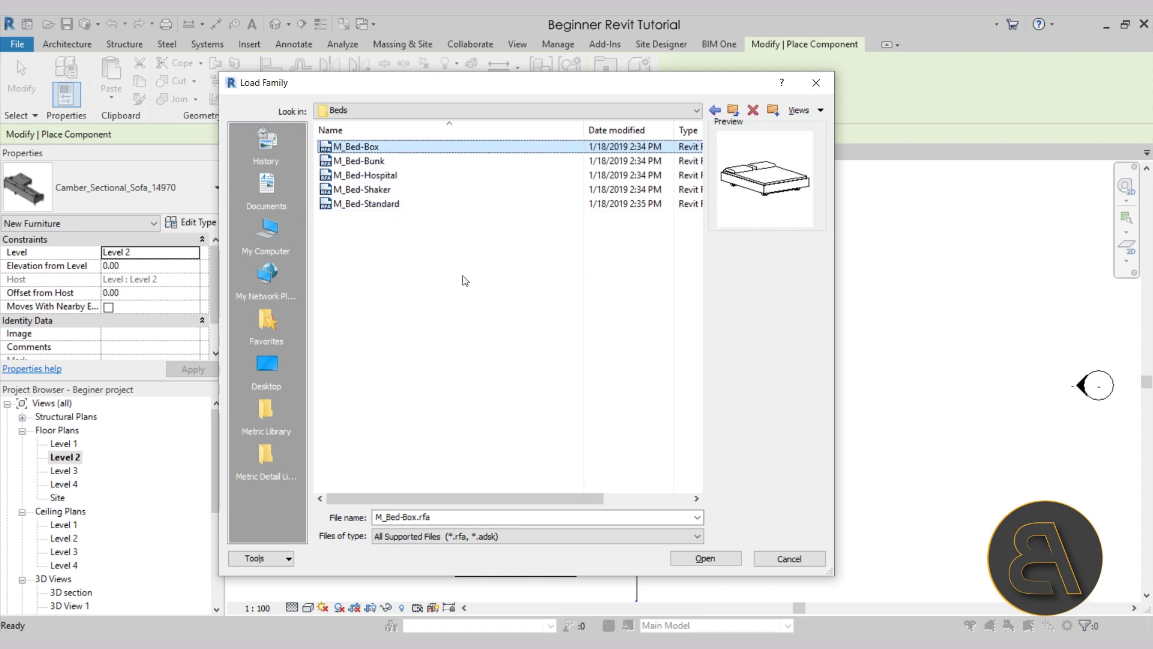
Step: Load the M_Bed-Standard family into the project
{"action": "key", "text": "Down"}
{"action": "key", "text": "Down"}
{"action": "key", "text": "Down"}
{"action": "key", "text": "Down"}
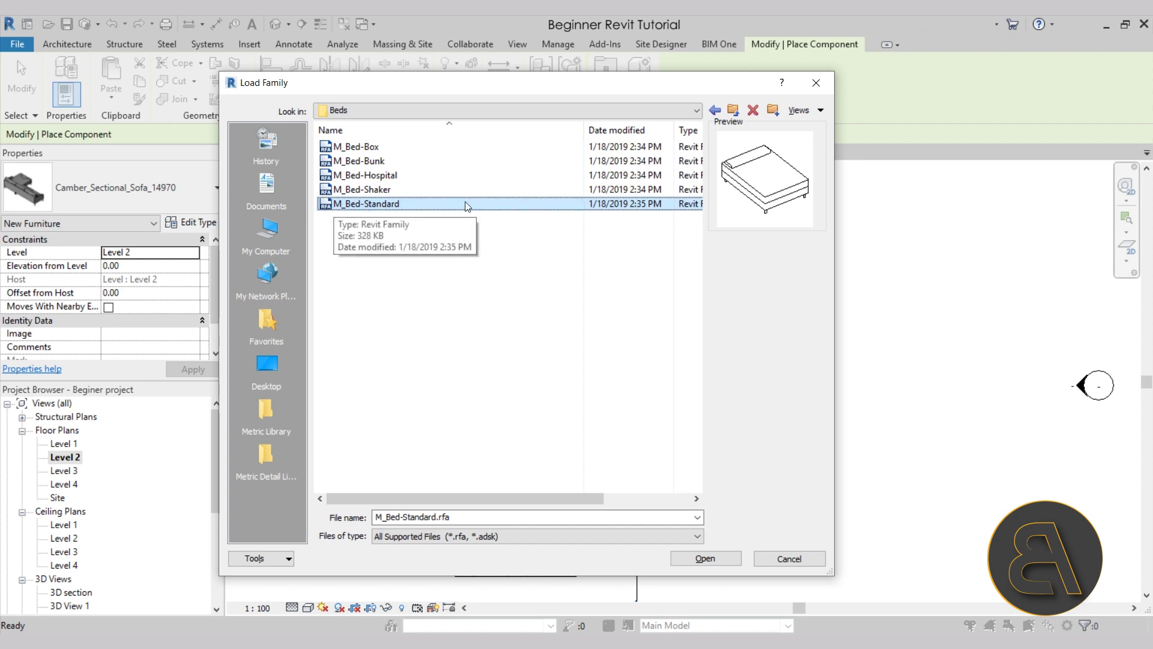
{"action": "left_click", "coordinate": [695, 560]}
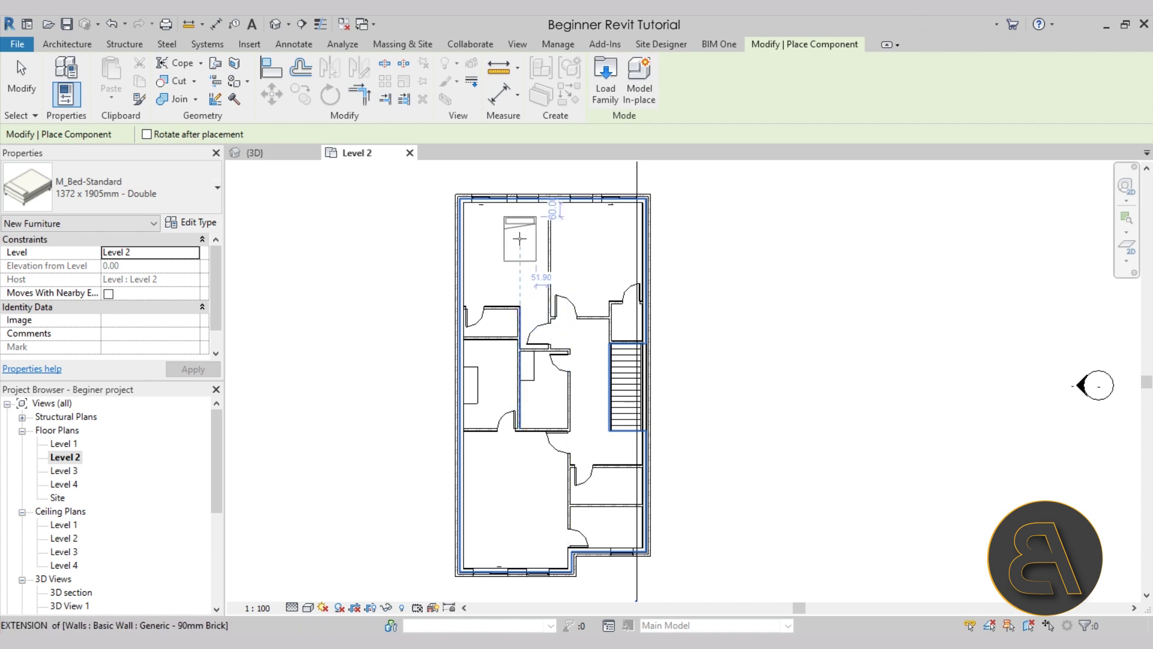
Step: Rotate the 1372 x 1905mm Double bed by 180 degrees and place one in each of the two upper bedrooms
{"action": "scroll", "coordinate": [503, 262], "scroll_direction": "up", "scroll_amount": 4}
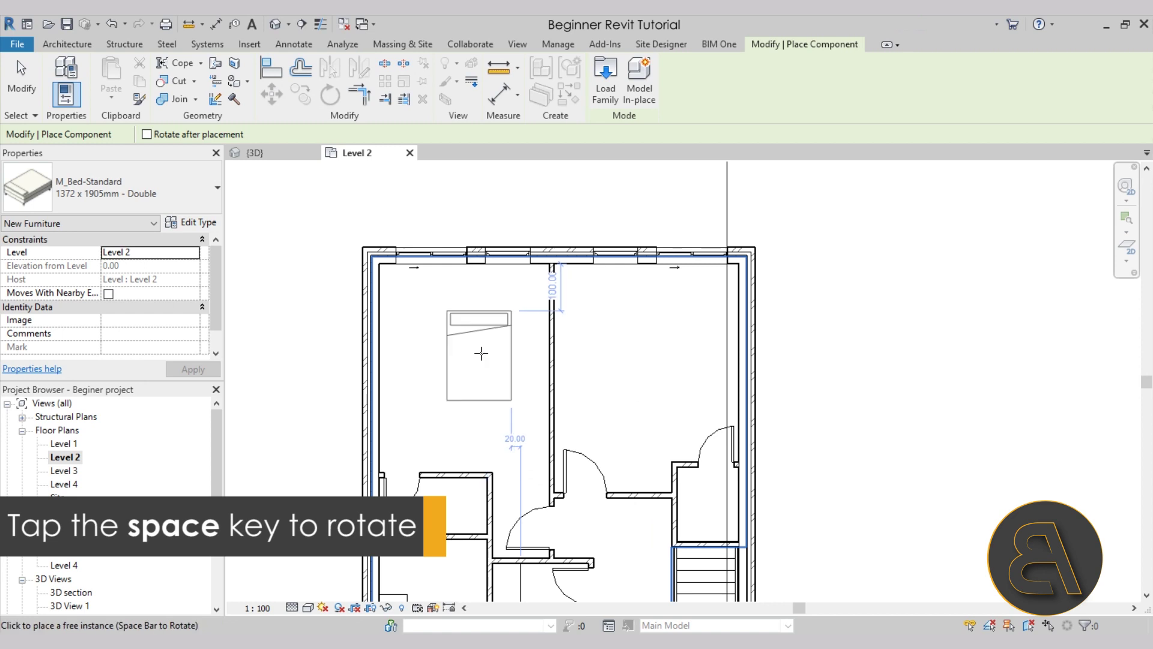
{"action": "key", "text": "space"}
{"action": "key", "text": "space"}
{"action": "scroll", "coordinate": [483, 371], "scroll_direction": "up", "scroll_amount": 2}
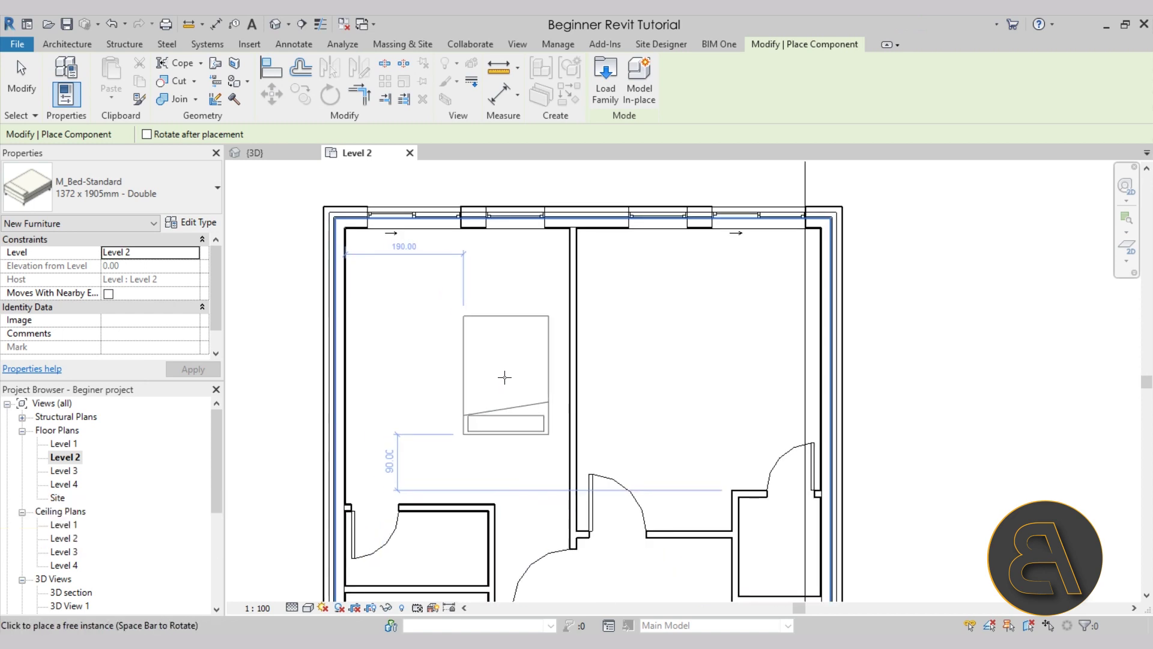
{"action": "left_click", "coordinate": [515, 367]}
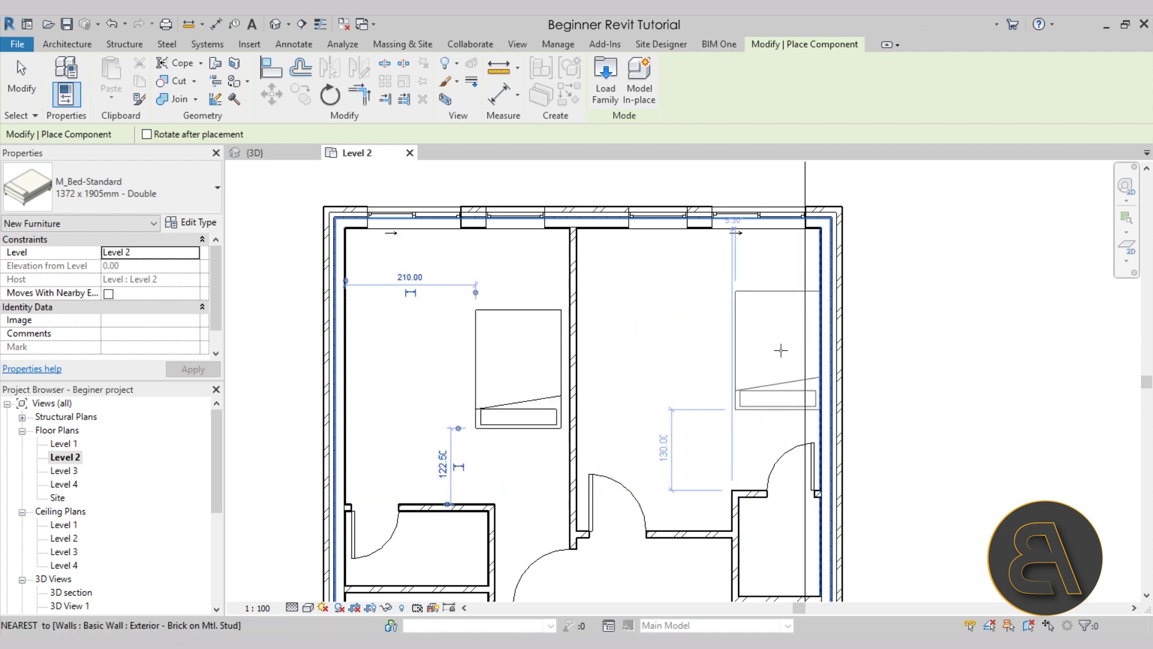
{"action": "left_click", "coordinate": [781, 350]}
Step: Switch the bed type to 1981 x 2032mm - King for the large lower bedroom
{"action": "scroll", "coordinate": [631, 354], "scroll_direction": "down", "scroll_amount": 2}
{"action": "middle_click_drag", "start_coordinate": [600, 594], "coordinate": [536, 366]}
{"action": "scroll", "coordinate": [536, 367], "scroll_direction": "up", "scroll_amount": 2}
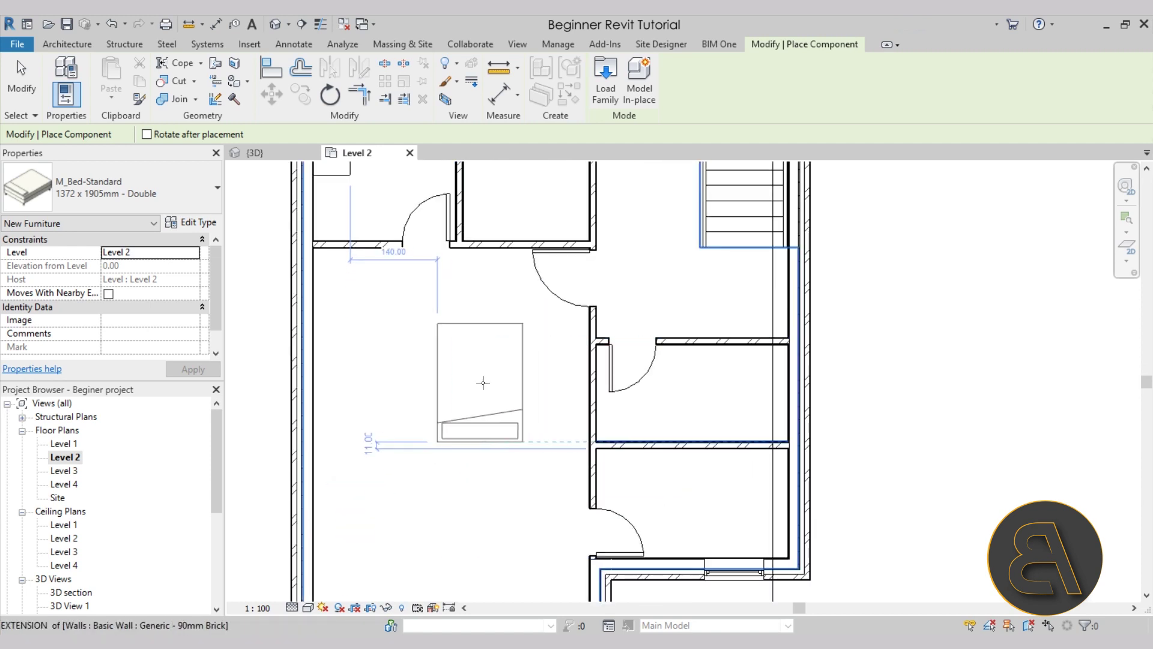
{"action": "scroll", "coordinate": [483, 383], "scroll_direction": "down", "scroll_amount": 2}
{"action": "scroll", "coordinate": [484, 405], "scroll_direction": "up", "scroll_amount": 1}
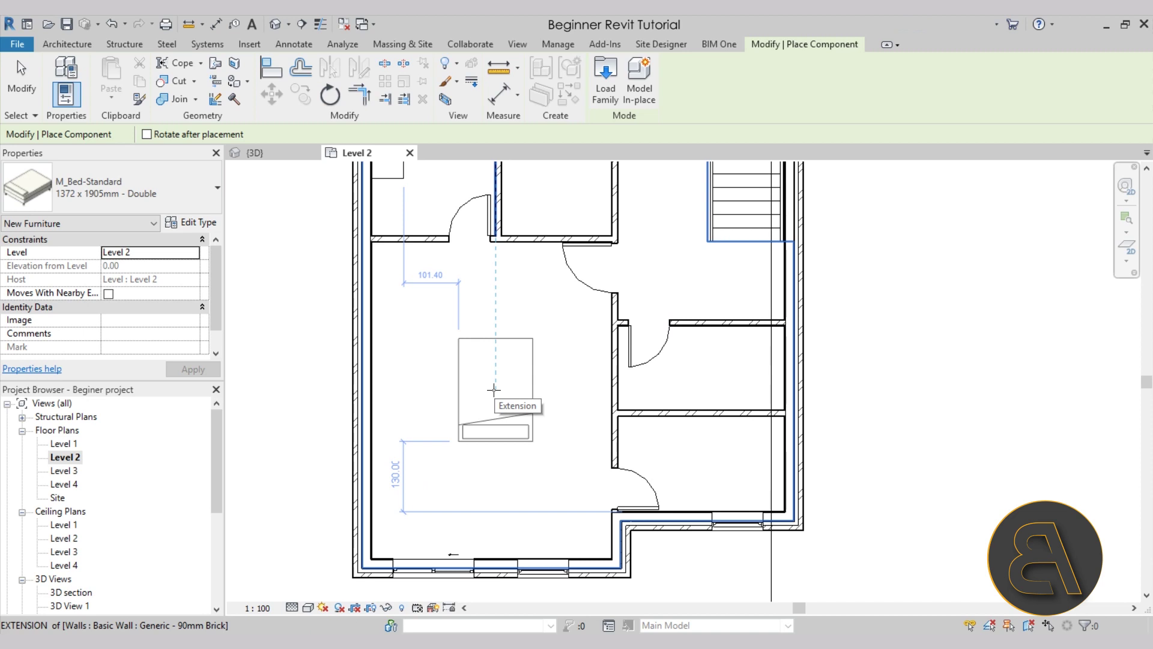
{"action": "left_click", "coordinate": [169, 191]}
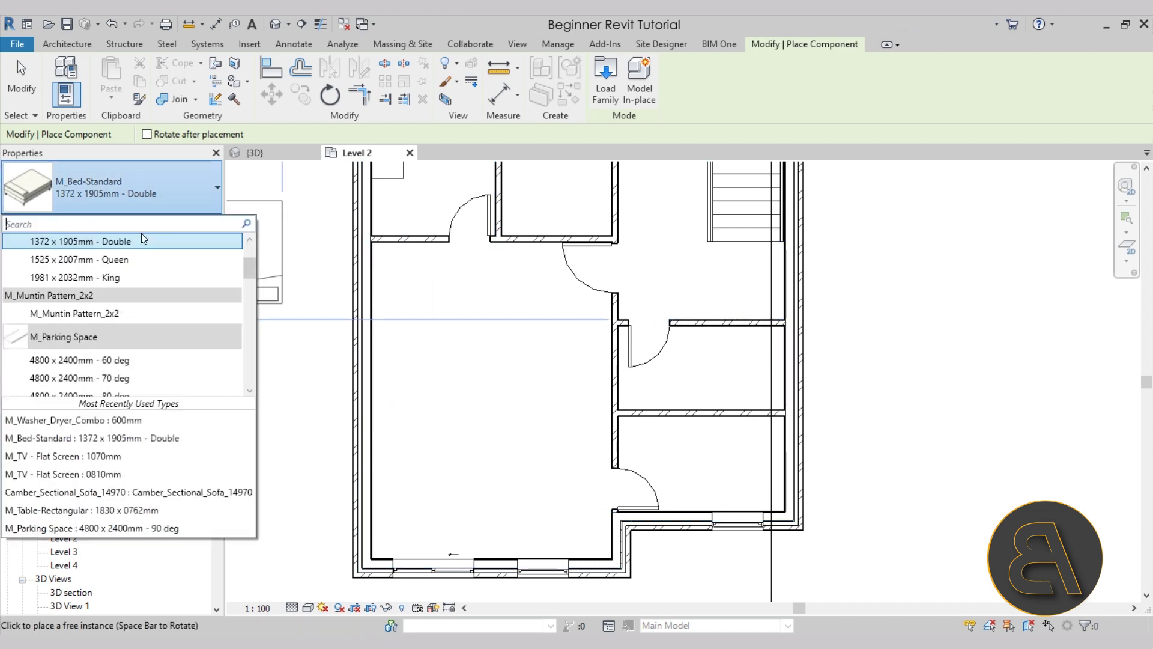
{"action": "scroll", "coordinate": [139, 252], "scroll_direction": "up", "scroll_amount": 1}
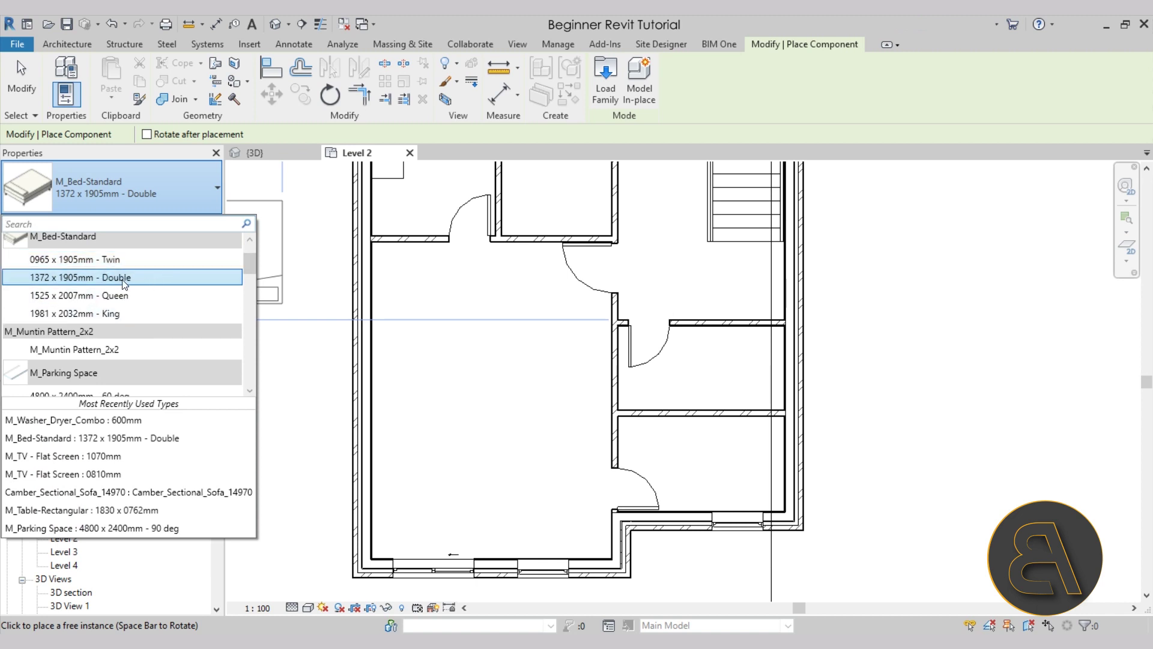
{"action": "left_click", "coordinate": [106, 314]}
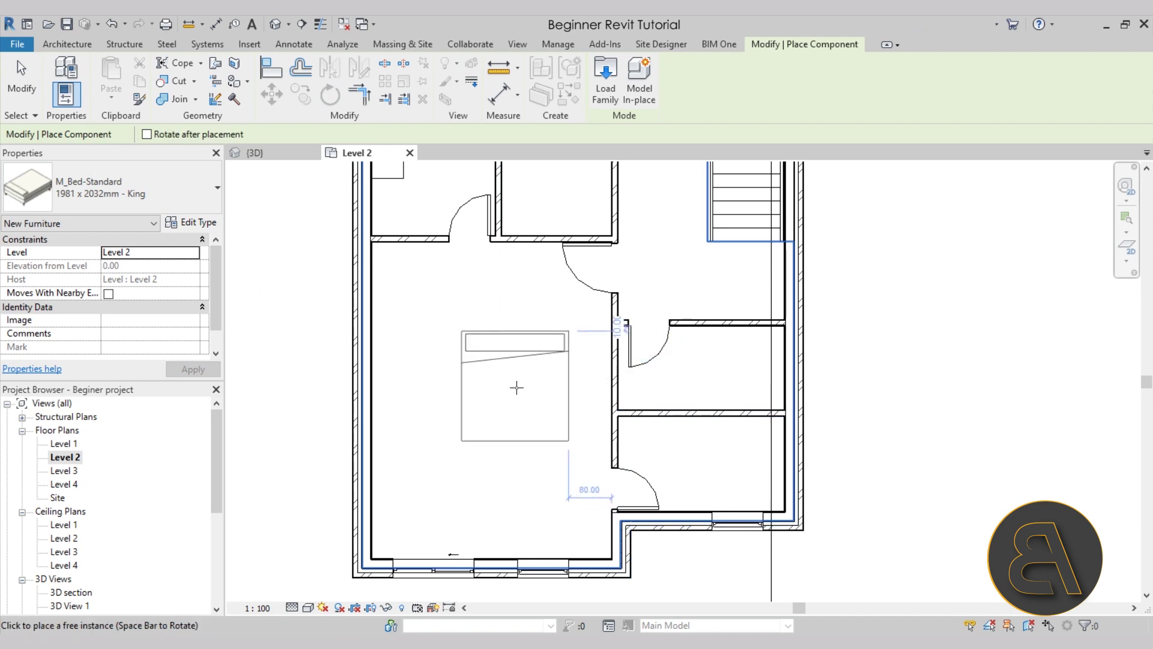
Step: Rotate the king bed so its pillow end faces the lower bedroom's right wall and place it against that wall
{"action": "key", "text": "space"}
{"action": "key", "text": "space"}
{"action": "key", "text": "space"}
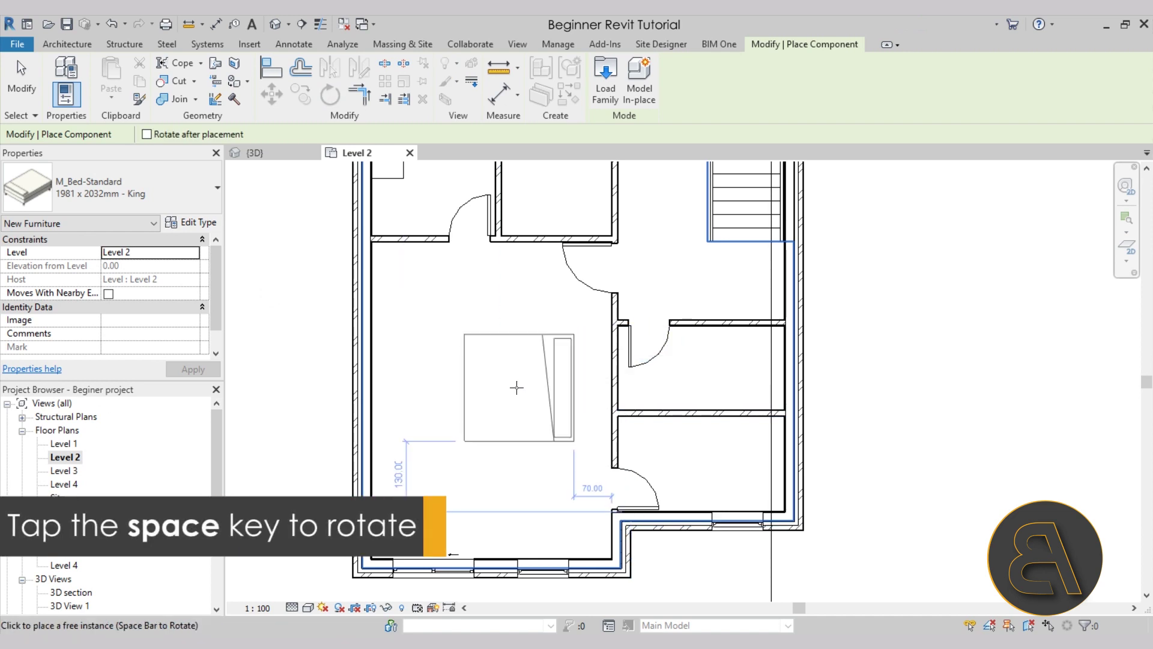
{"action": "left_click", "coordinate": [552, 379]}
{"action": "scroll", "coordinate": [552, 375], "scroll_direction": "up", "scroll_amount": 3}
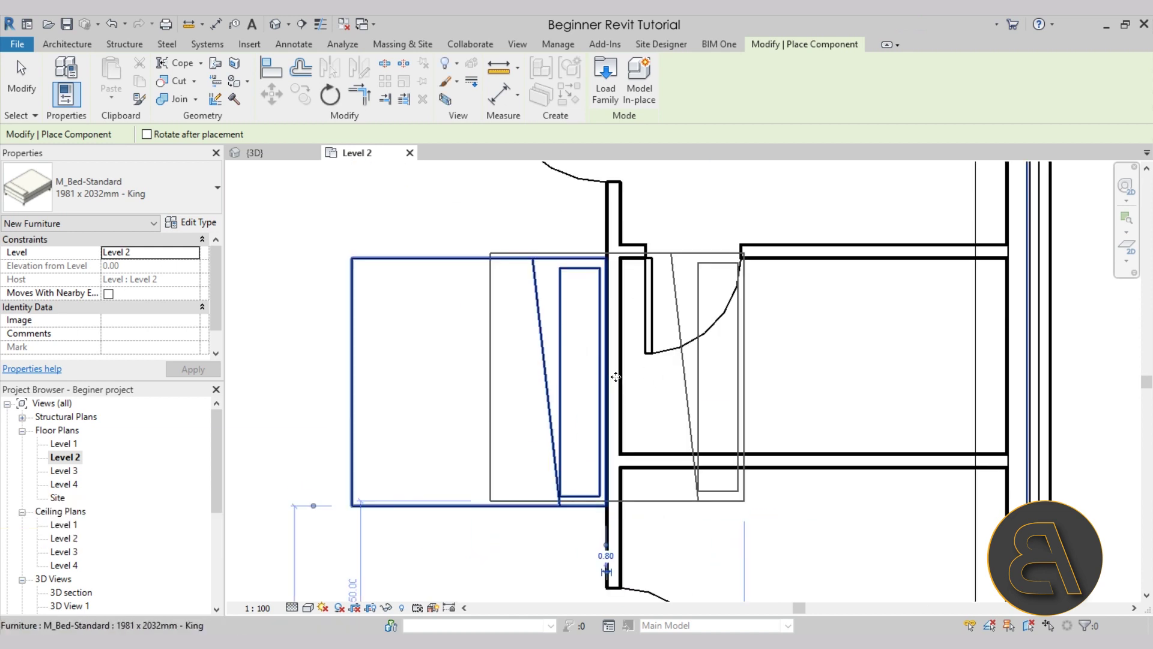
Step: Finish placing the king bed and end component placement
{"action": "middle_click_drag", "start_coordinate": [698, 414], "coordinate": [593, 369]}
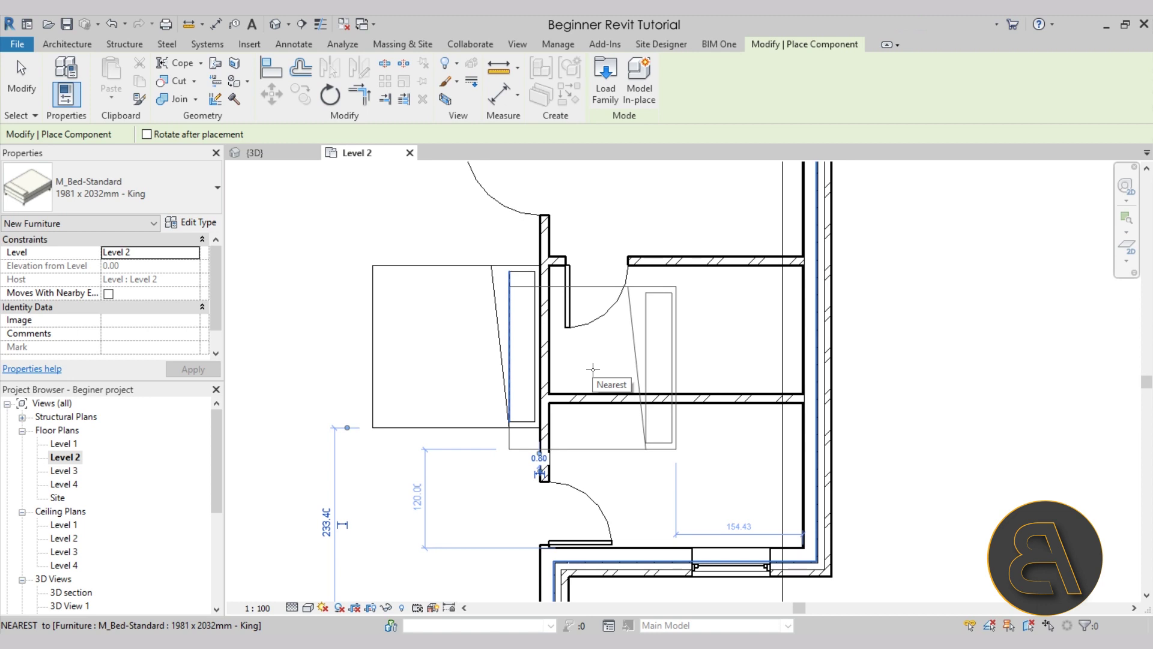
{"action": "key", "text": "Escape"}
{"action": "key", "text": "Escape"}
Step: Start placing a component and choose the M_Desk type 1525 x 762mm Student
{"action": "scroll", "coordinate": [607, 371], "scroll_direction": "down", "scroll_amount": 4}
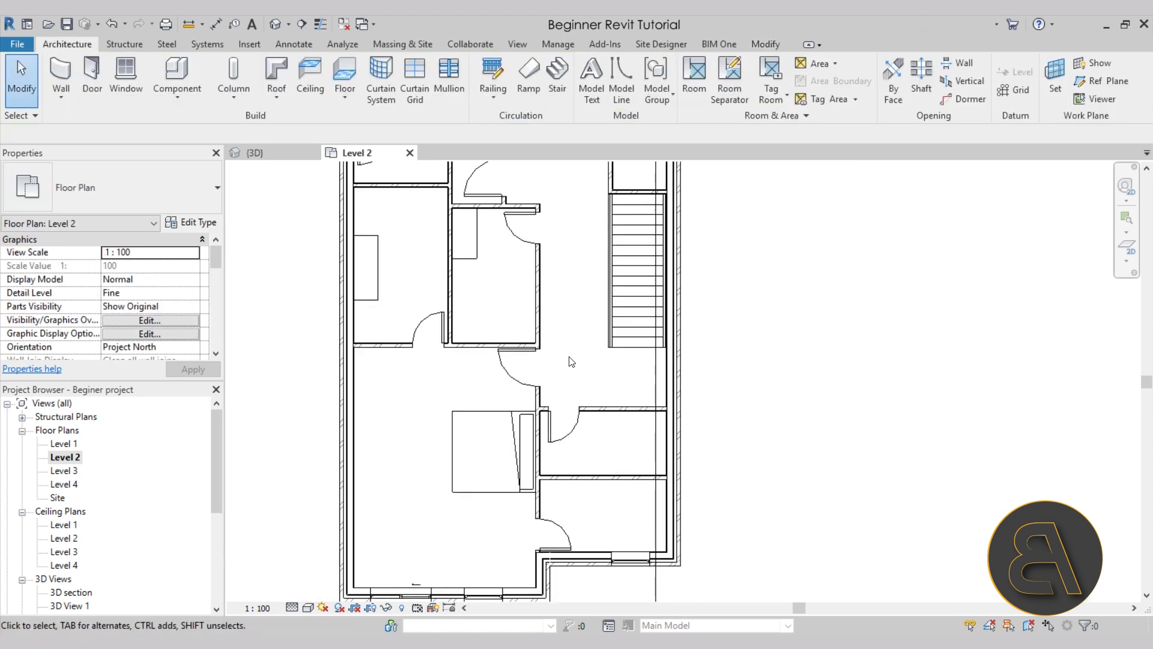
{"action": "scroll", "coordinate": [570, 376], "scroll_direction": "down", "scroll_amount": 4}
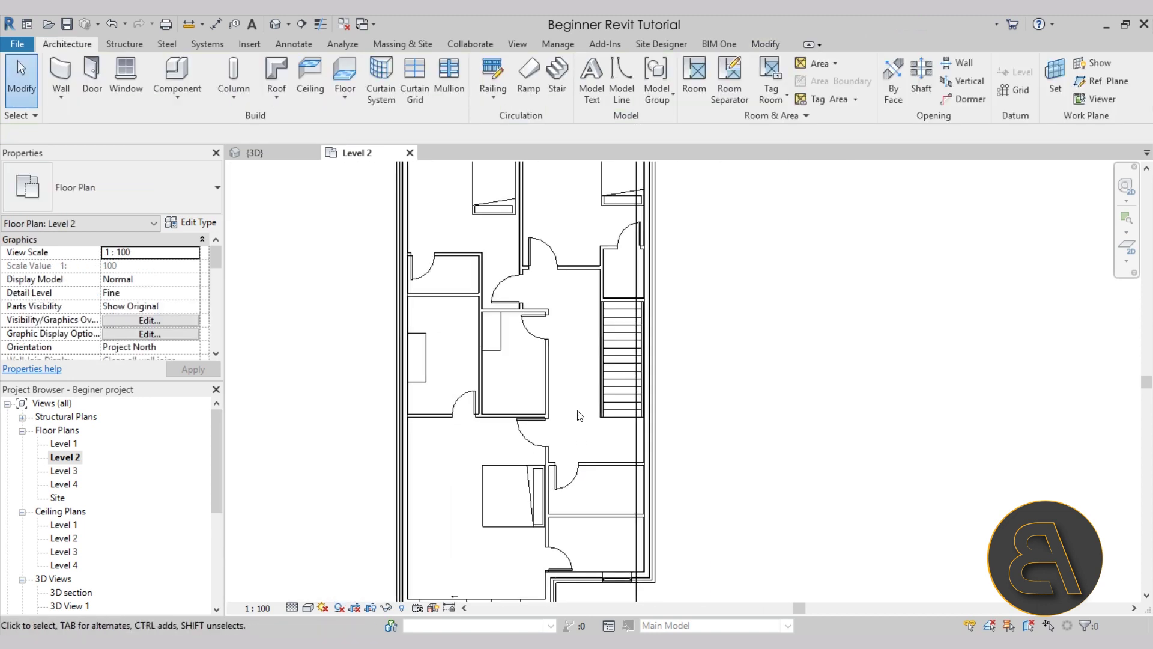
{"action": "scroll", "coordinate": [565, 387], "scroll_direction": "up", "scroll_amount": 2}
{"action": "mouse_move", "coordinate": [553, 391]}
{"action": "middle_mouse_down"}
{"action": "mouse_move", "coordinate": [560, 416]}
{"action": "mouse_move", "coordinate": [539, 459]}
{"action": "mouse_move", "coordinate": [549, 407]}
{"action": "middle_mouse_up"}
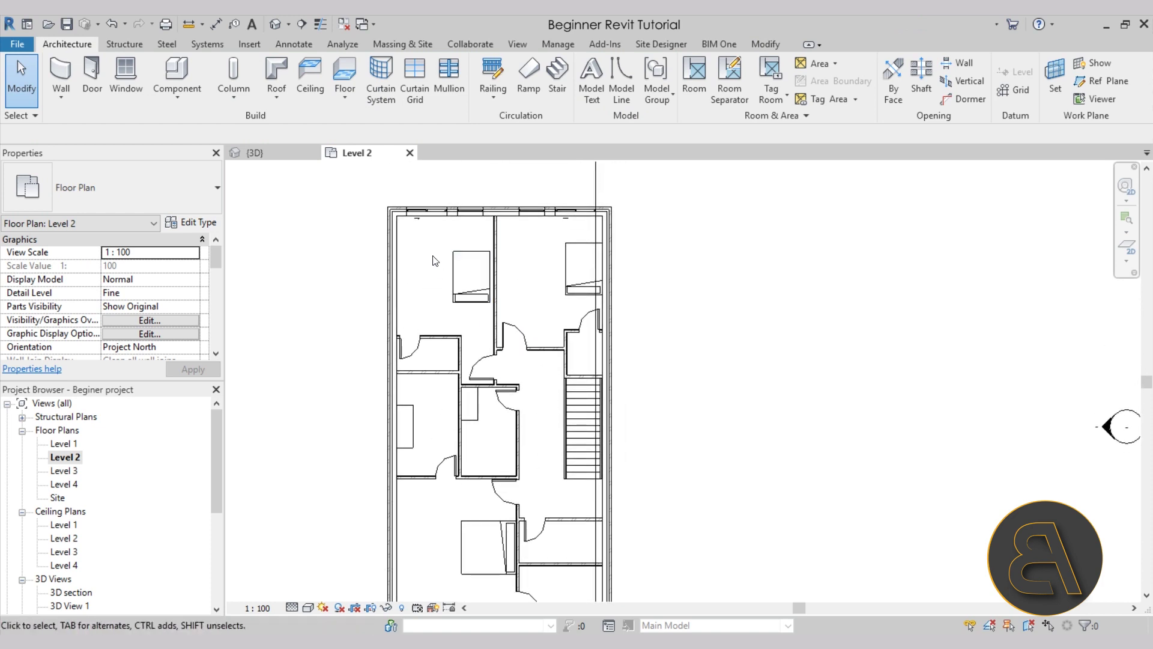
{"action": "scroll", "coordinate": [402, 233], "scroll_direction": "up", "scroll_amount": 1}
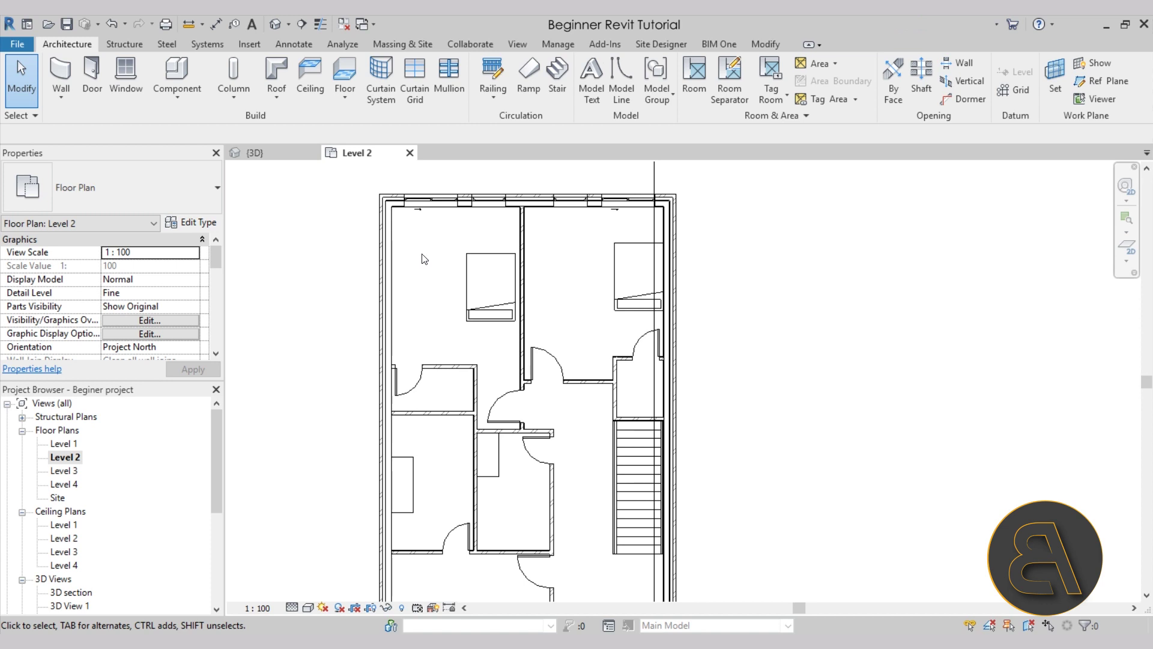
{"action": "left_click", "coordinate": [178, 75]}
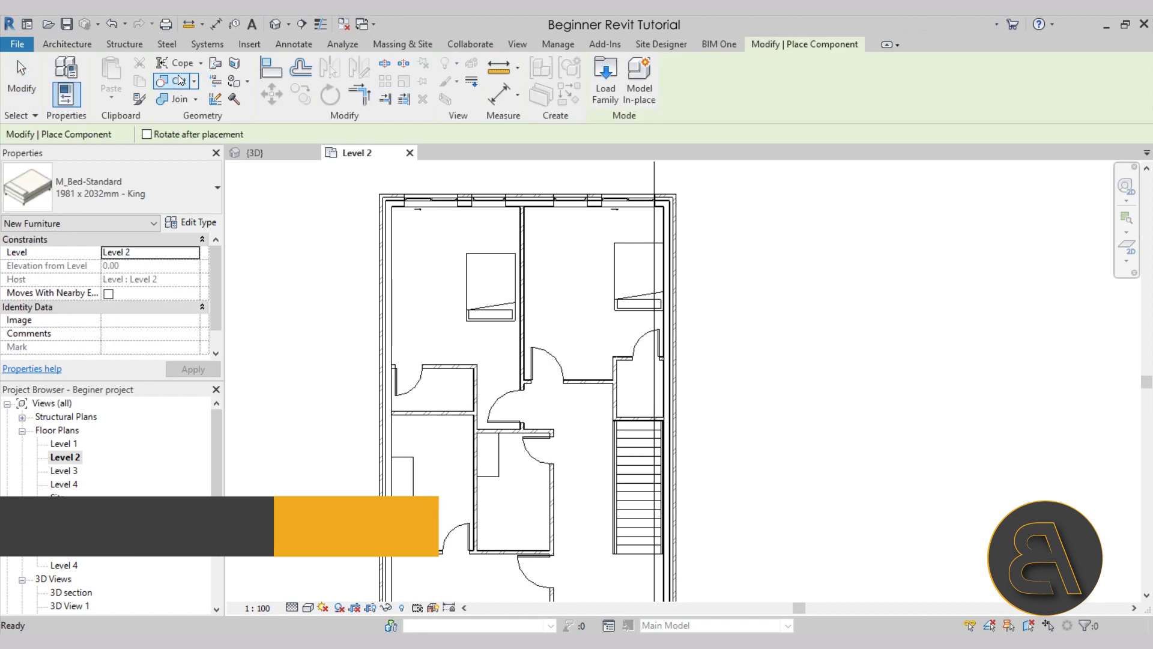
{"action": "left_click", "coordinate": [102, 193]}
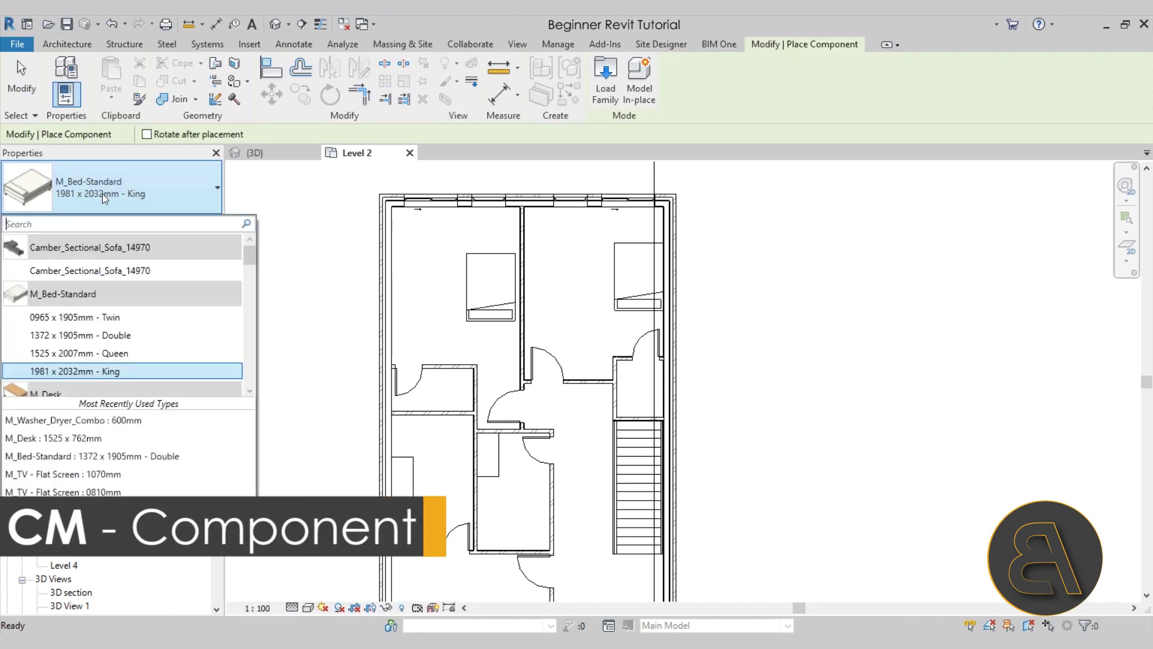
{"action": "scroll", "coordinate": [120, 306], "scroll_direction": "down", "scroll_amount": 1}
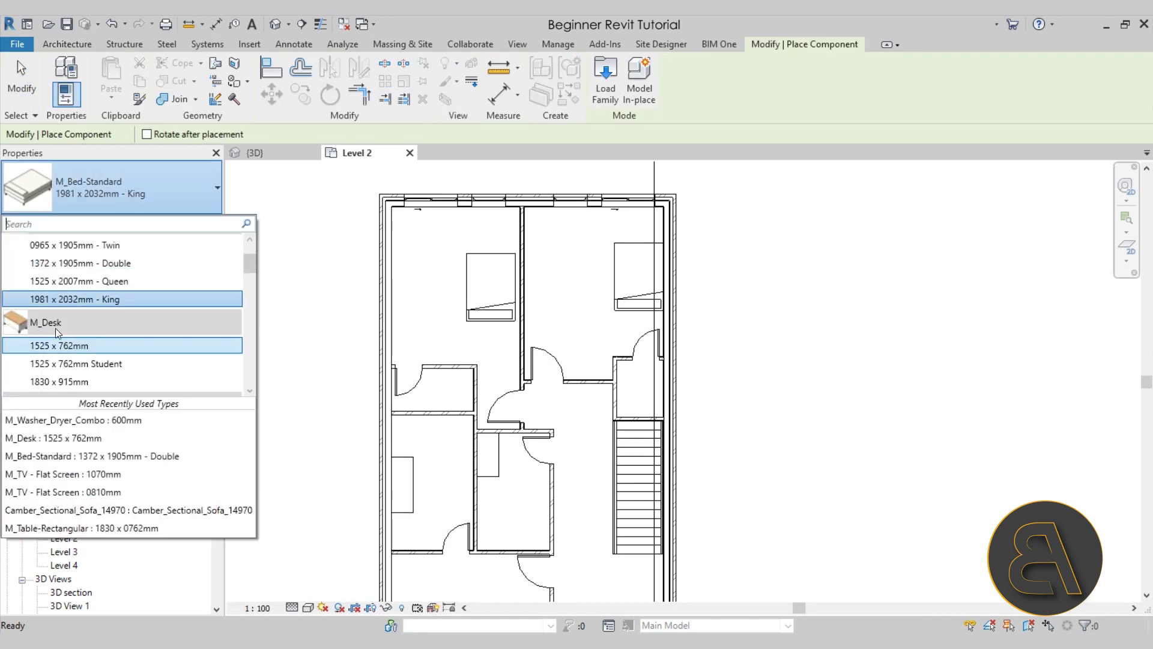
{"action": "left_click", "coordinate": [75, 364]}
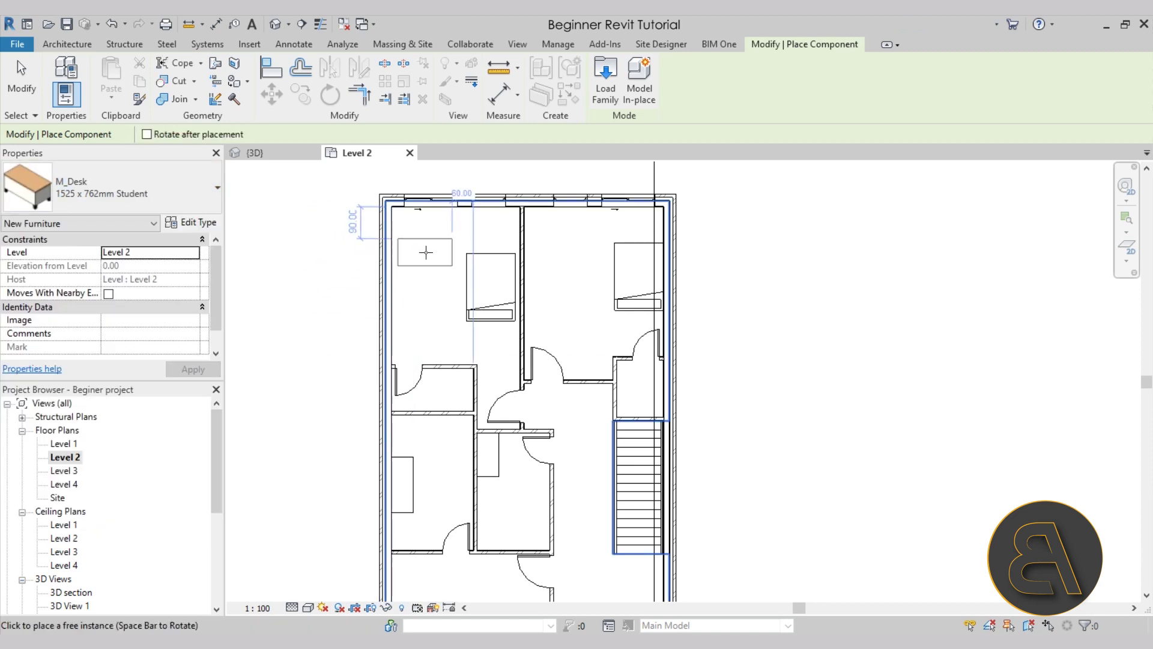
Step: Rotate the student desk by 90 degrees and place one against the left-hand wall of each of the two upper bedrooms
{"action": "scroll", "coordinate": [426, 252], "scroll_direction": "up", "scroll_amount": 3}
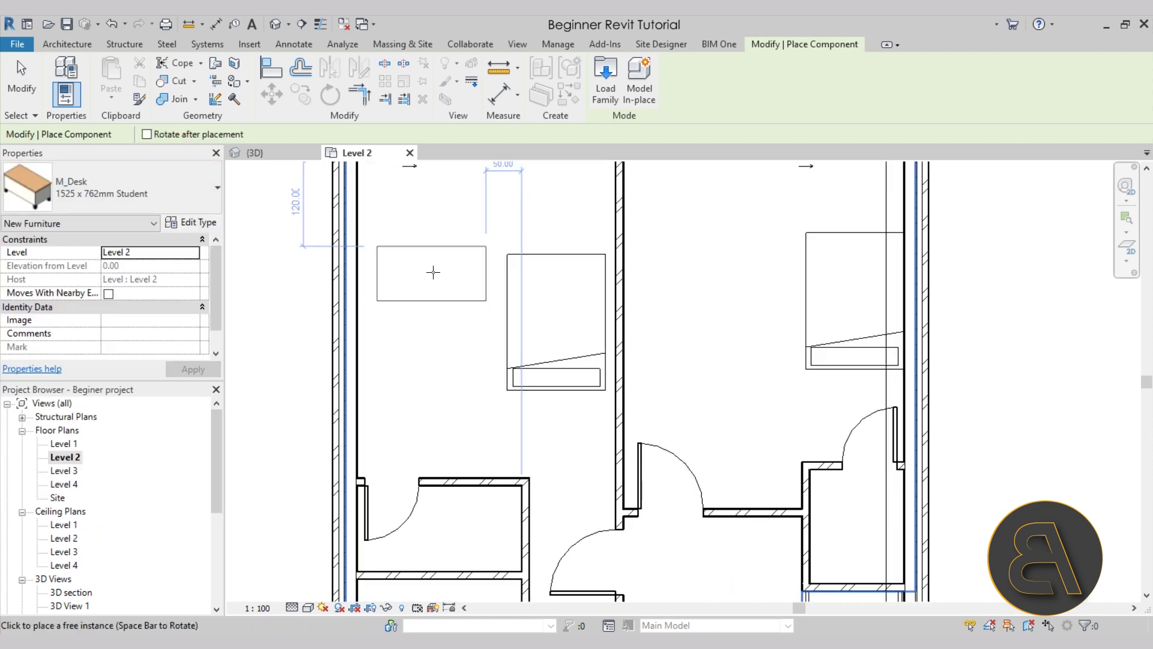
{"action": "key", "text": "space"}
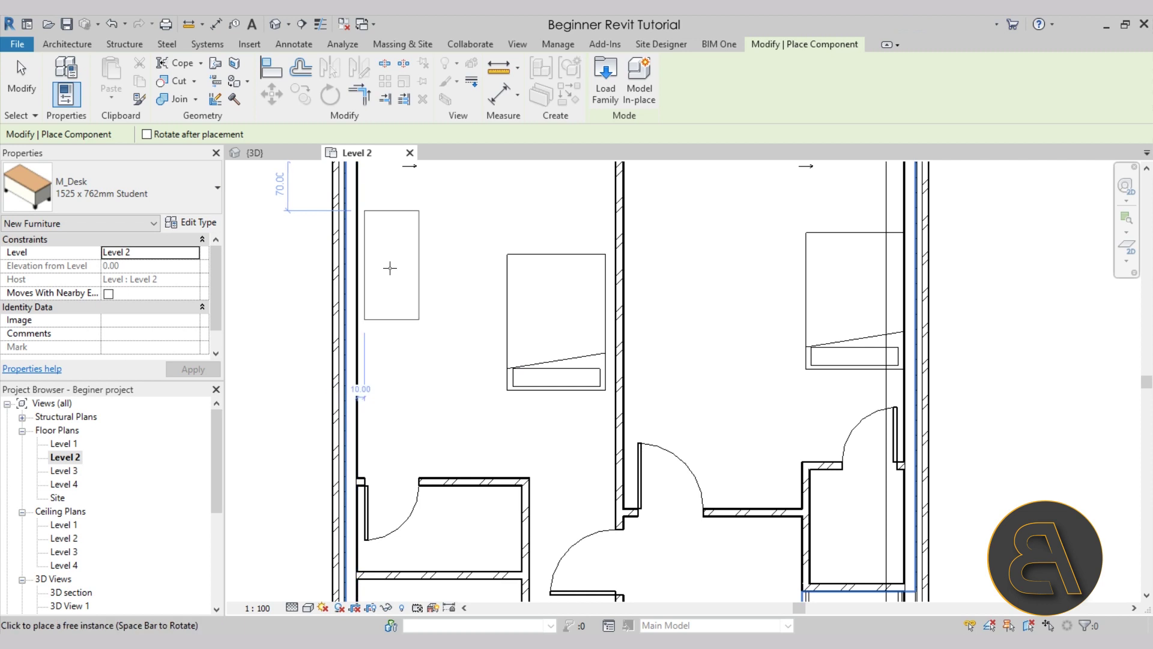
{"action": "scroll", "coordinate": [430, 278], "scroll_direction": "down", "scroll_amount": 3}
{"action": "scroll", "coordinate": [442, 356], "scroll_direction": "up", "scroll_amount": 2}
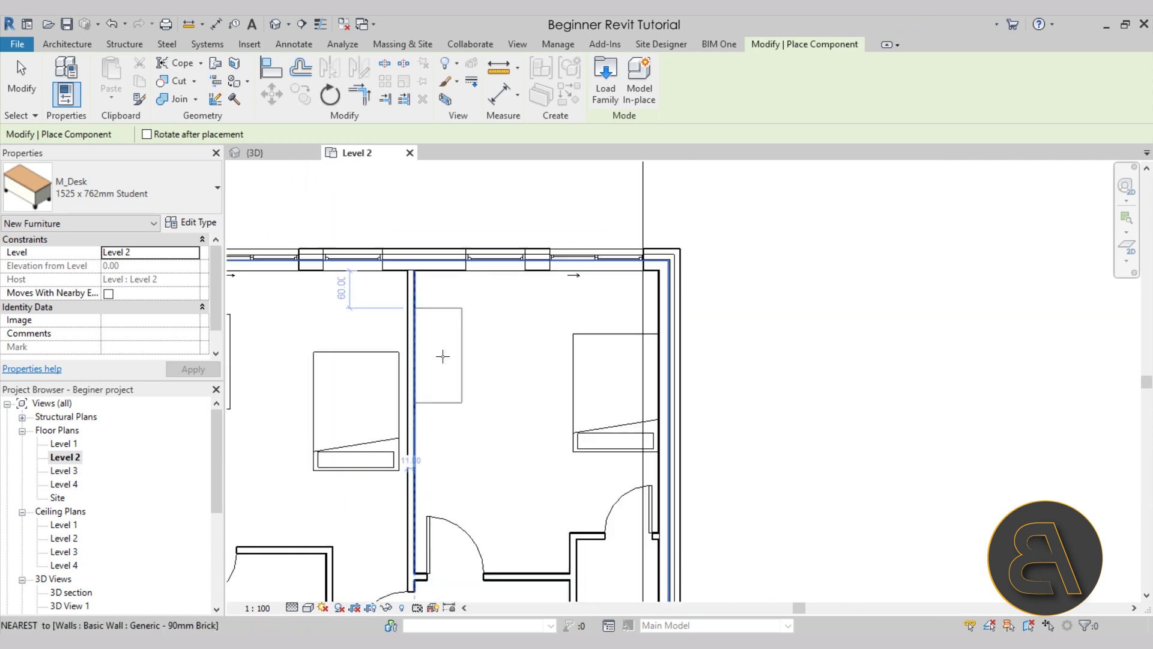
{"action": "scroll", "coordinate": [443, 356], "scroll_direction": "up", "scroll_amount": 2}
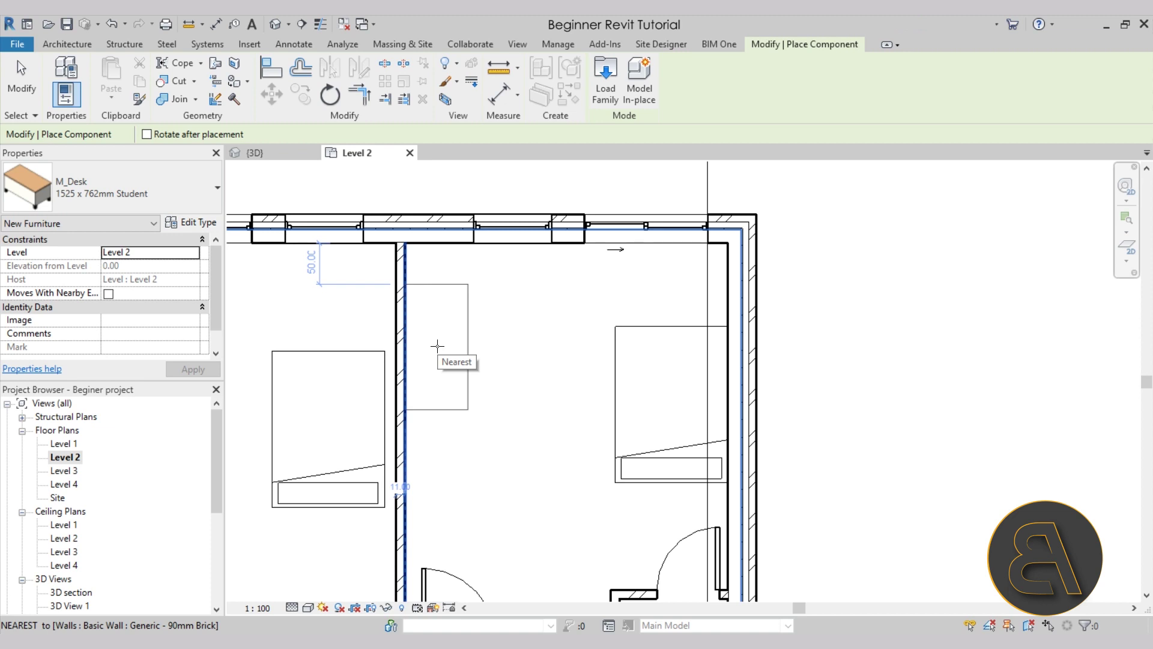
{"action": "left_click", "coordinate": [438, 345]}
{"action": "scroll", "coordinate": [497, 412], "scroll_direction": "down", "scroll_amount": 2}
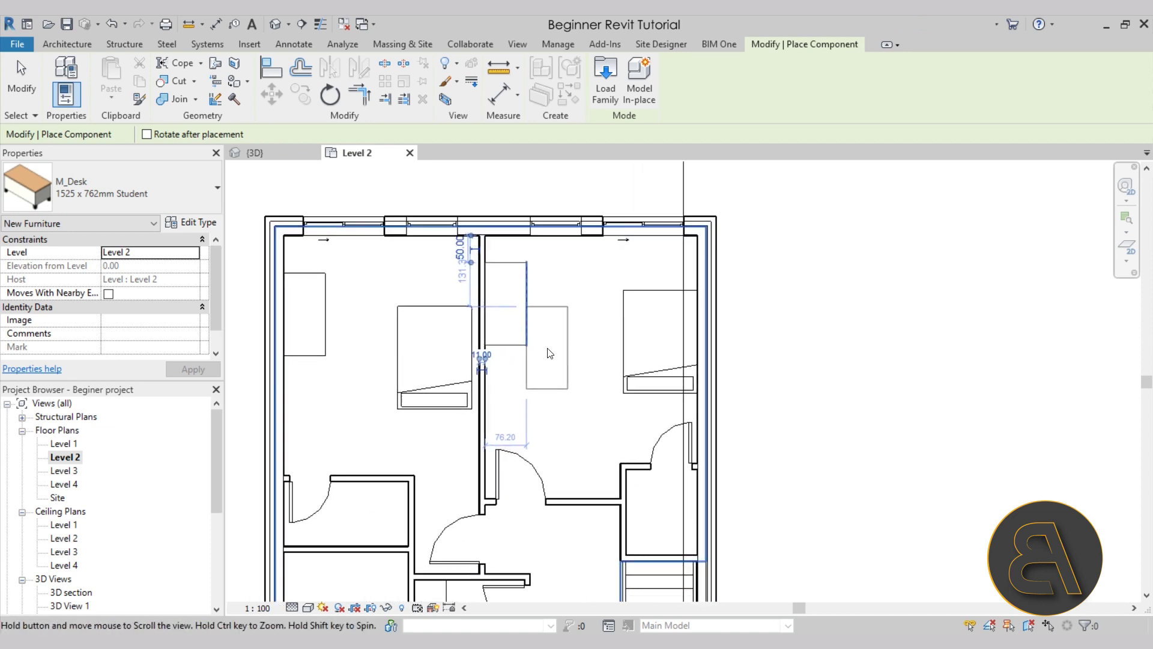
{"action": "scroll", "coordinate": [517, 234], "scroll_direction": "down", "scroll_amount": 2}
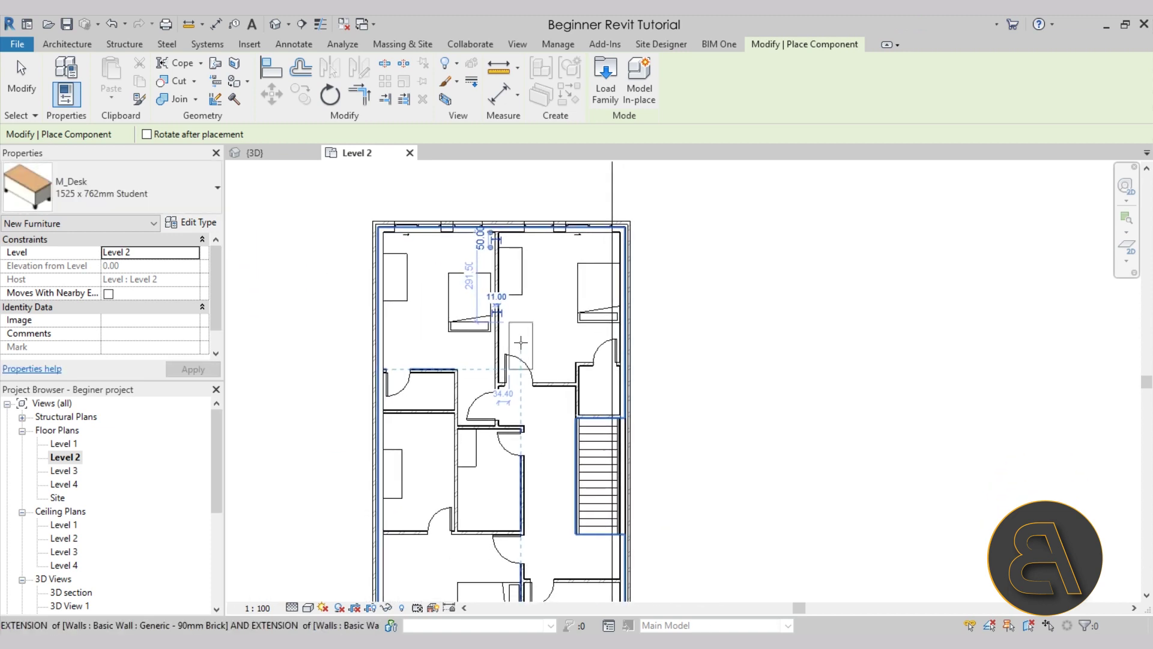
{"action": "key", "text": "Escape"}
{"action": "key", "text": "Escape"}
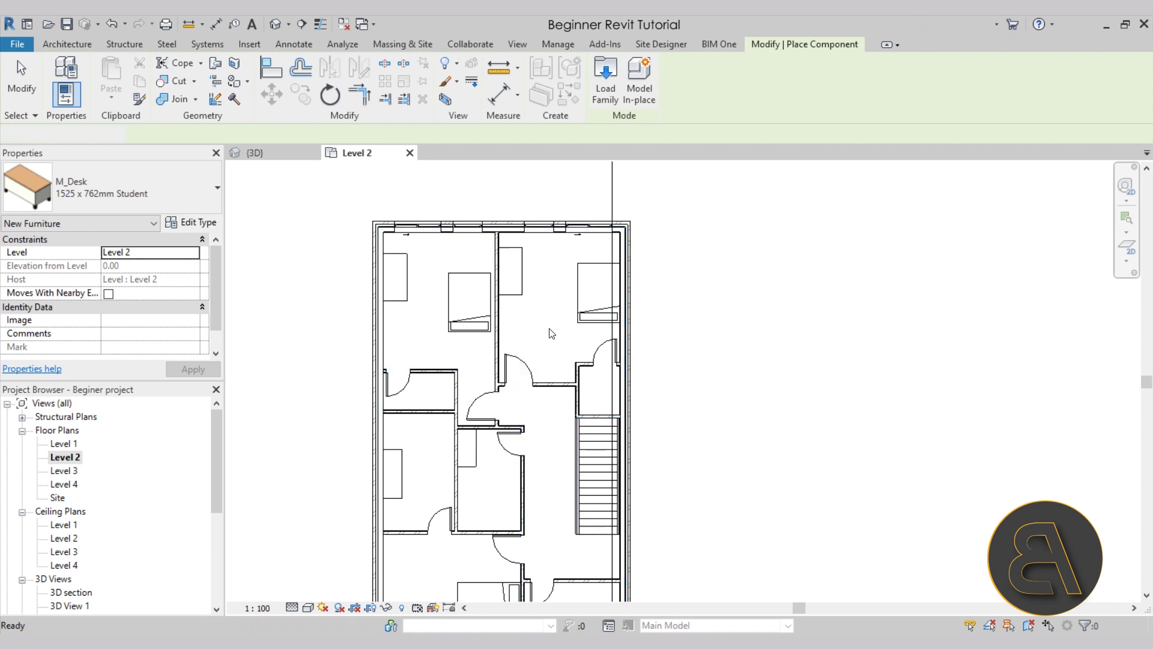
Step: Try moving the upper-left bedroom's desk away from the wall into the room, and undo that move
{"action": "scroll", "coordinate": [487, 359], "scroll_direction": "up", "scroll_amount": 4}
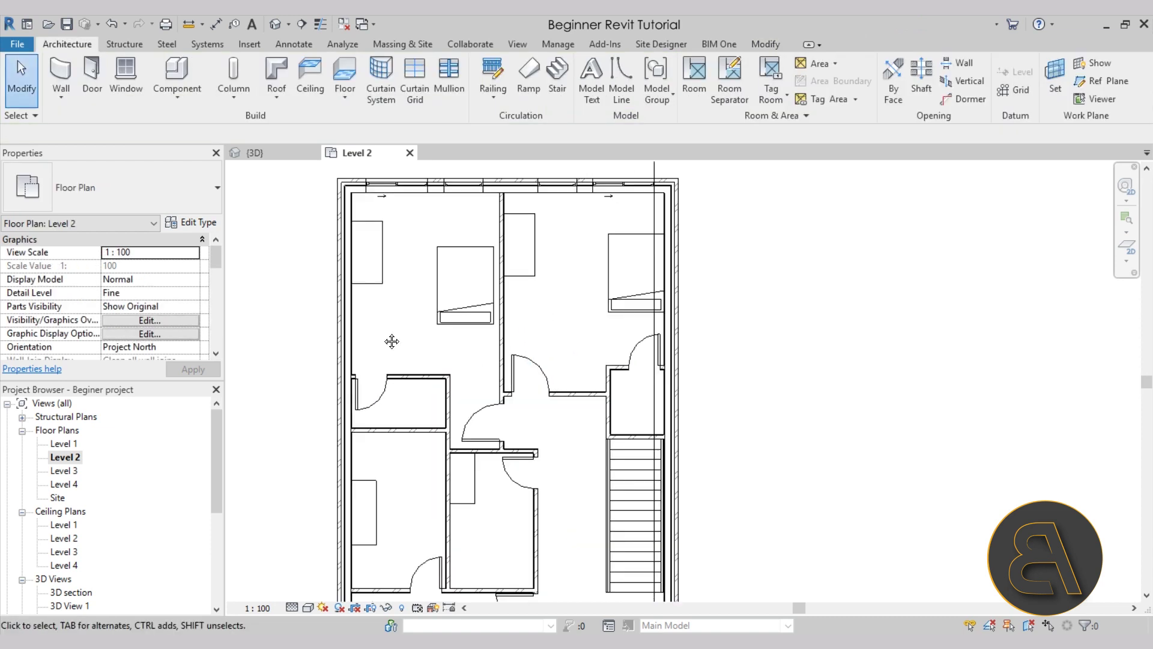
{"action": "left_click", "coordinate": [423, 366]}
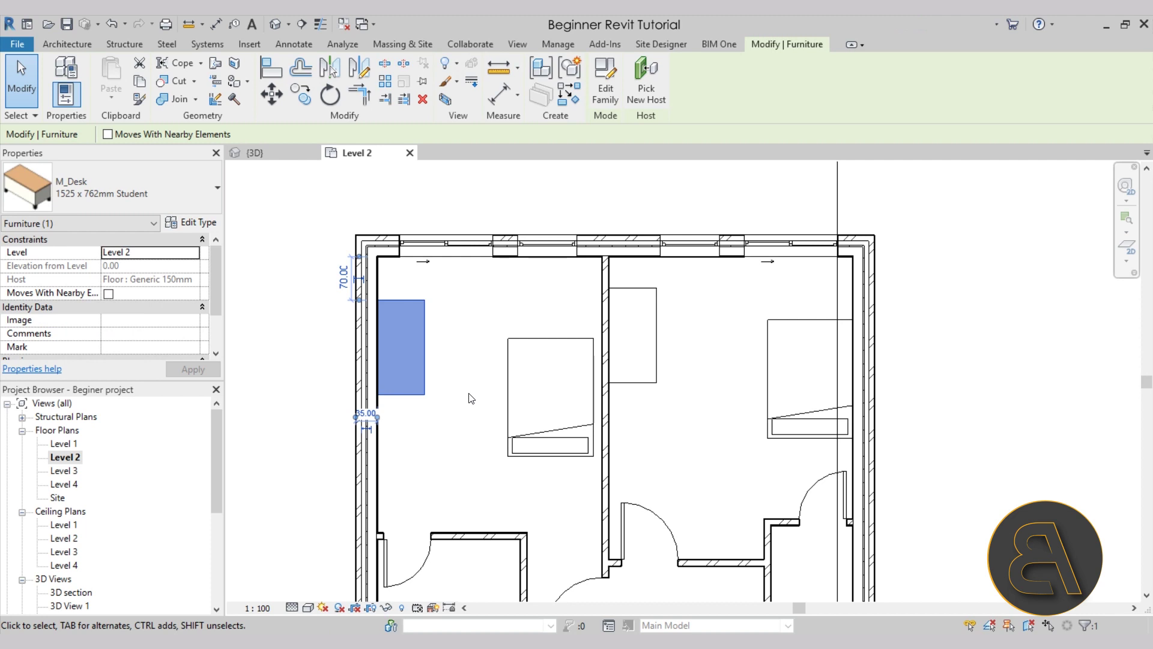
{"action": "left_click_drag", "start_coordinate": [422, 361], "coordinate": [469, 380]}
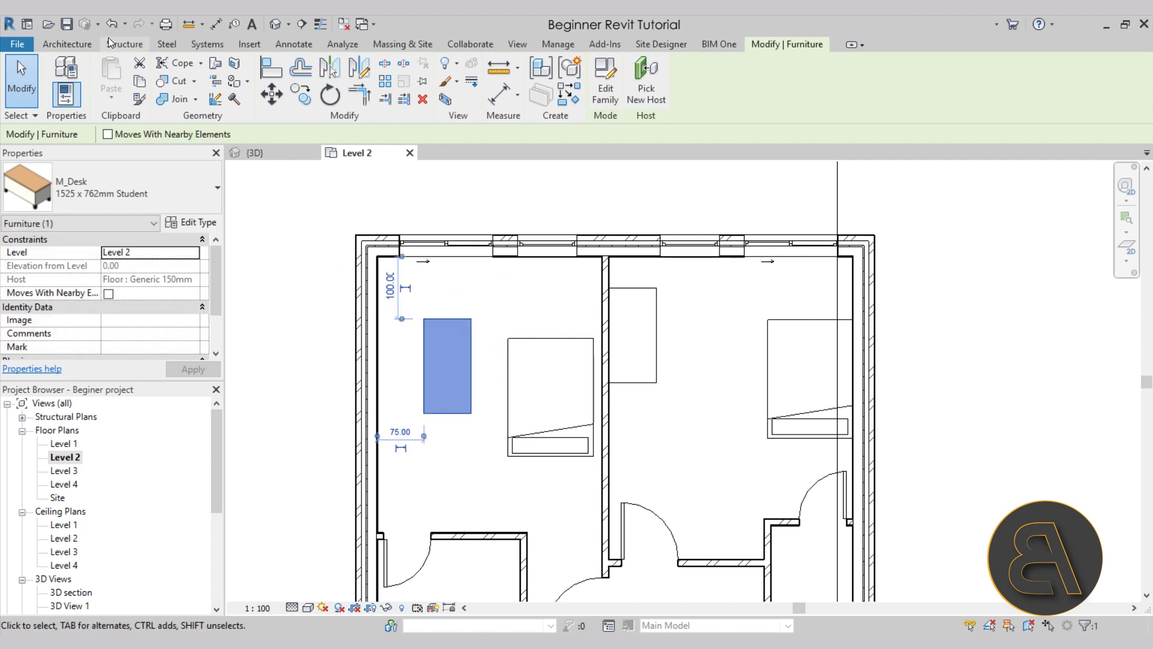
{"action": "key", "text": "ctrl+z"}
Step: Nudge the upper-left bedroom's desk along its wall closer to the window wall
{"action": "left_click", "coordinate": [420, 323]}
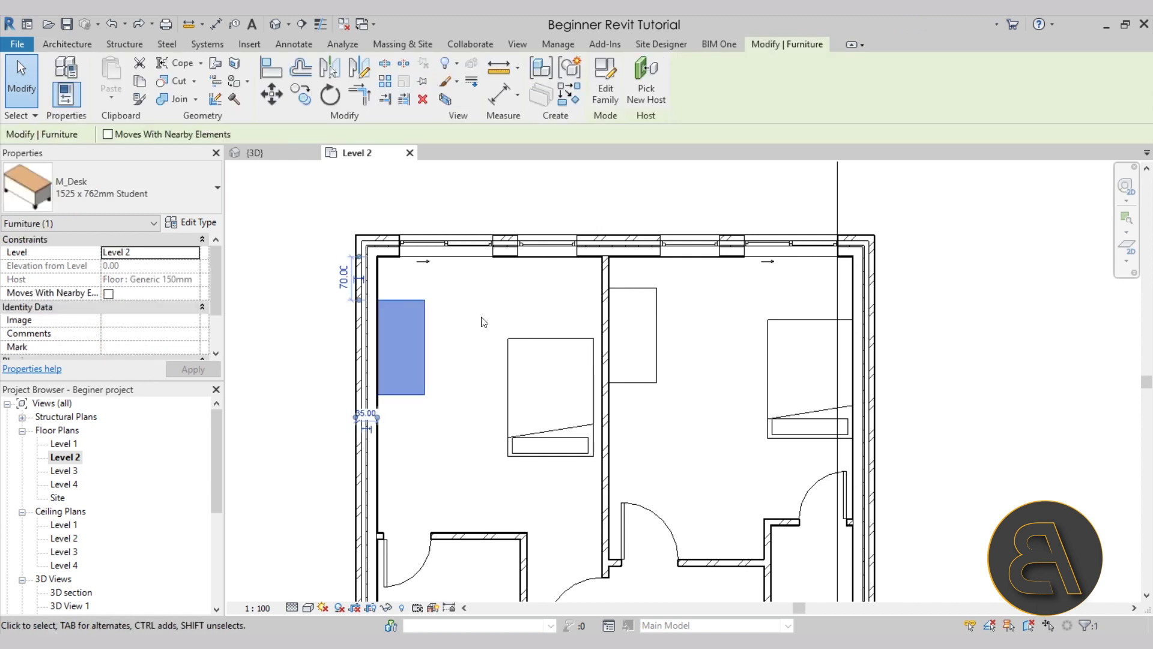
{"action": "key", "text": "Up"}
{"action": "key", "text": "Up"}
{"action": "key", "text": "Up"}
{"action": "key", "text": "Up"}
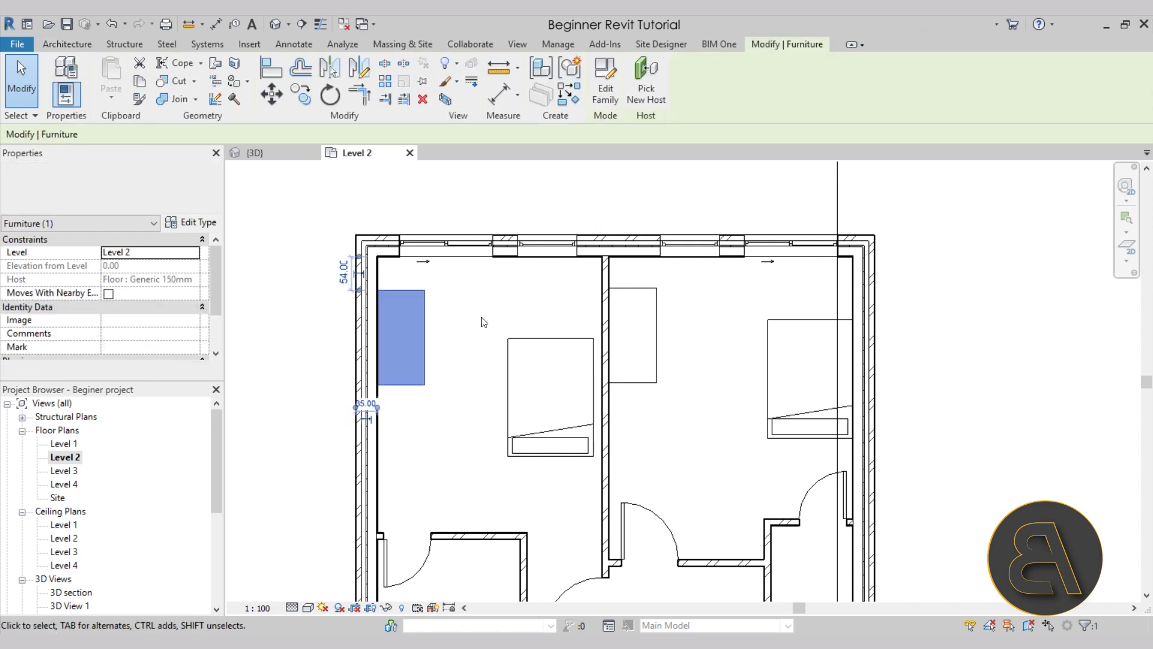
{"action": "key", "text": "Up"}
{"action": "key", "text": "Up"}
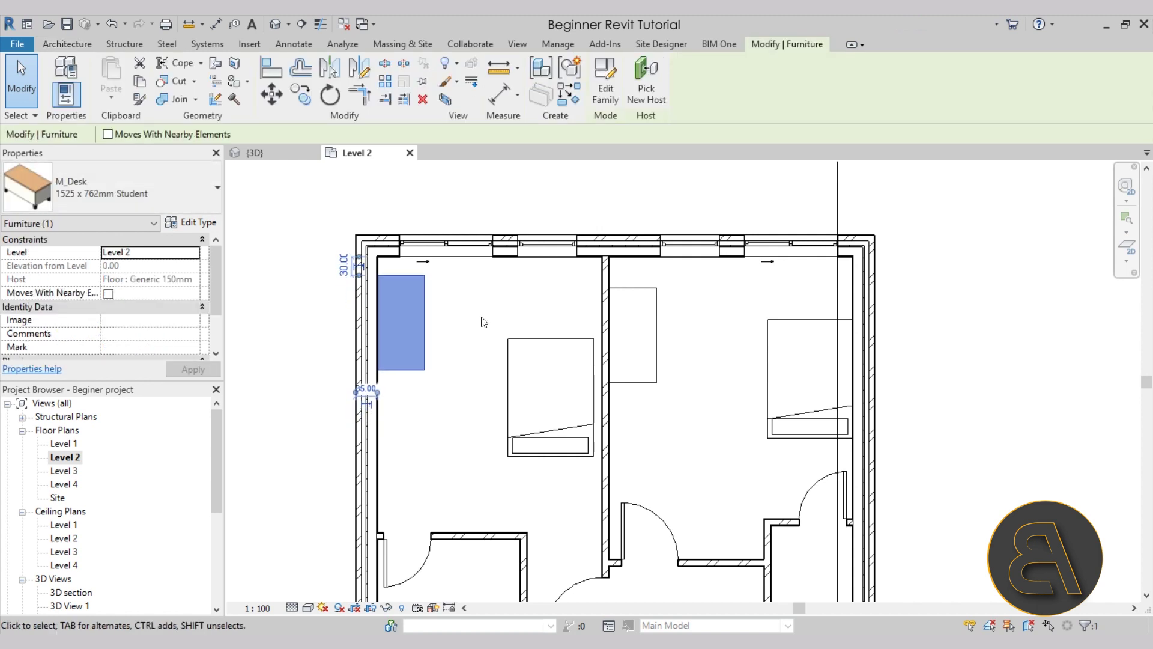
Step: Nudge the upper-right bedroom's desk along its wall to about 26 cm from the window wall
{"action": "left_click", "coordinate": [652, 321]}
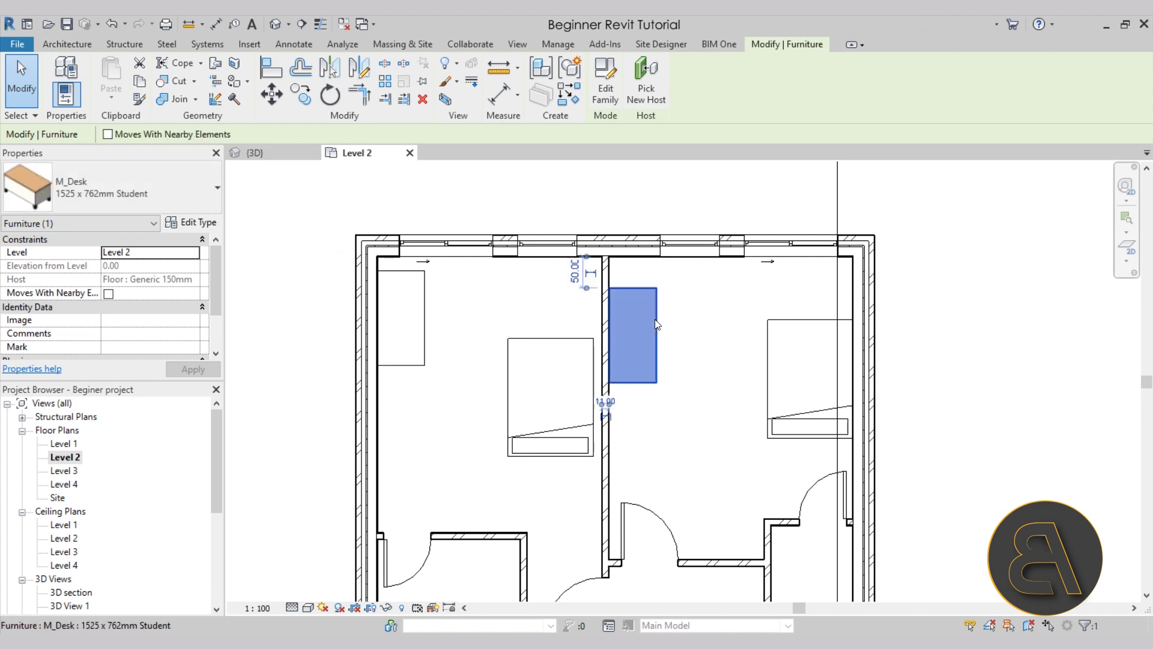
{"action": "key", "text": "Up"}
{"action": "key", "text": "Up"}
{"action": "key", "text": "Up"}
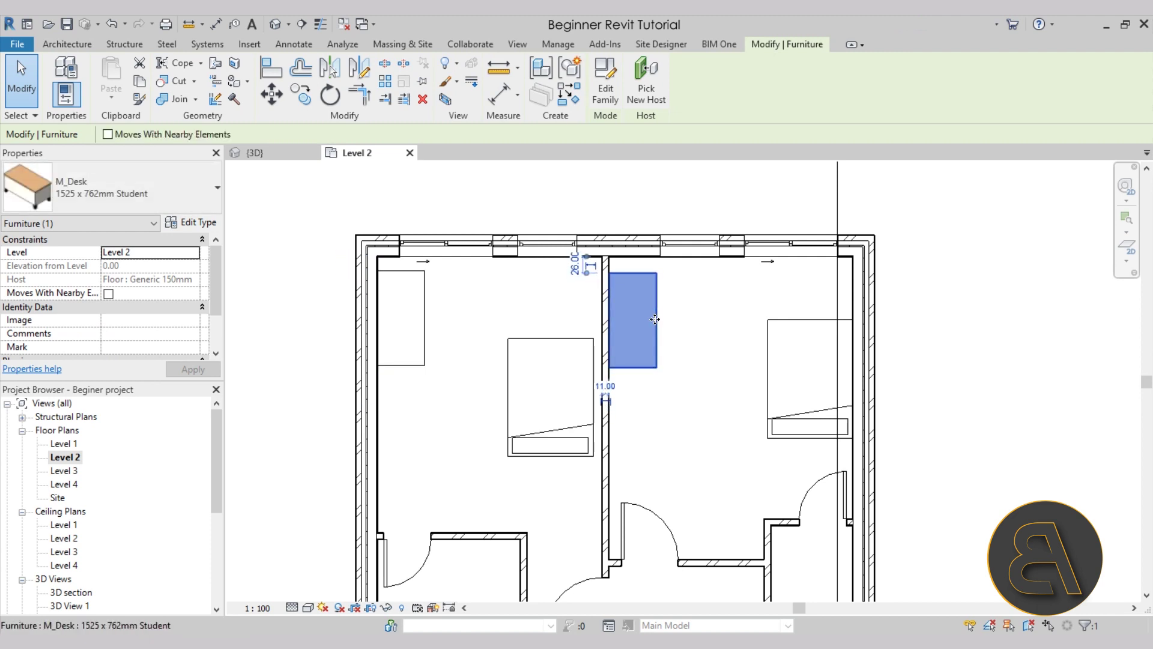
{"action": "left_click", "coordinate": [723, 446]}
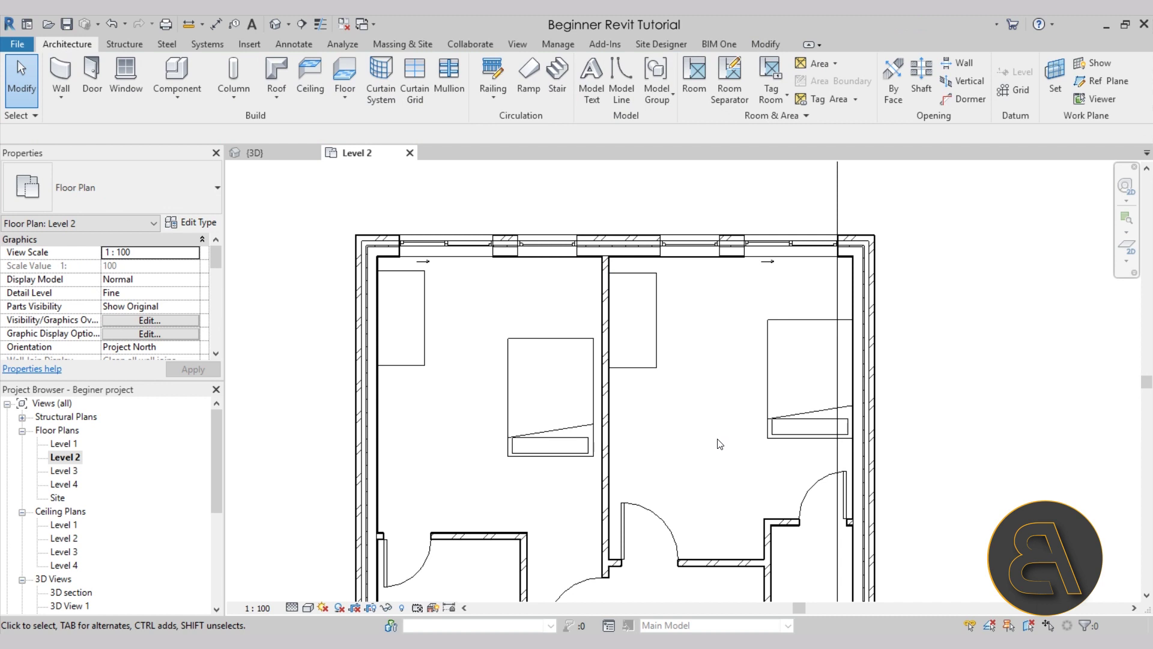
Step: Load the M_Chair-Desk family from the Seating folder of the Furniture library
{"action": "middle_click_drag", "start_coordinate": [720, 440], "coordinate": [638, 361]}
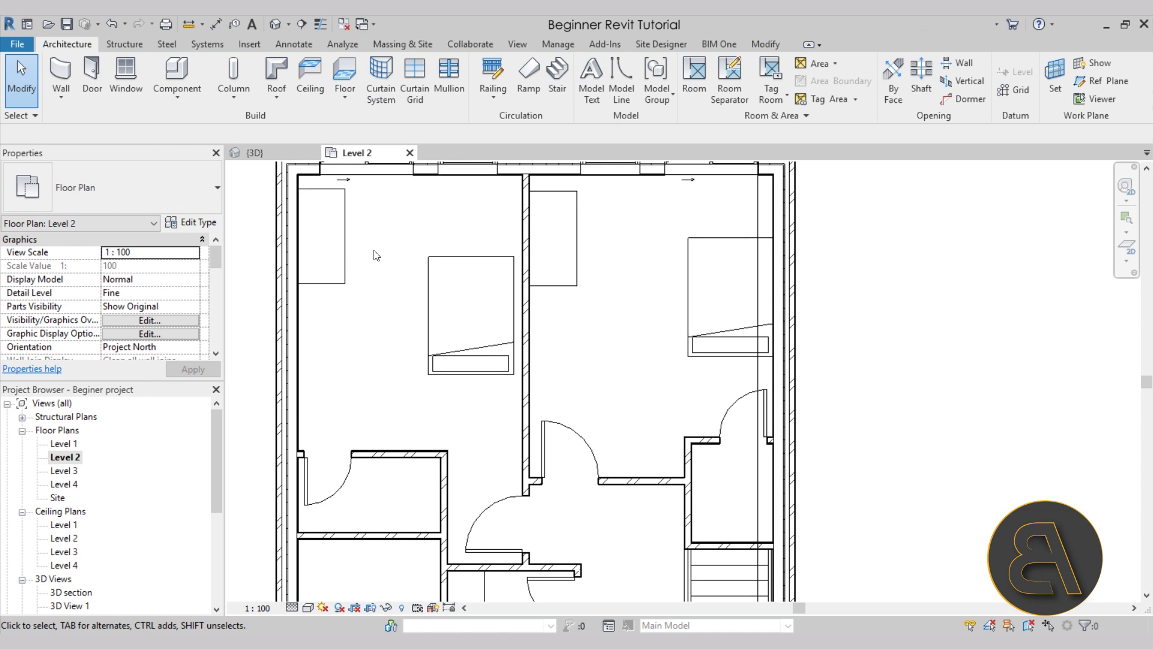
{"action": "scroll", "coordinate": [386, 266], "scroll_direction": "down", "scroll_amount": 3}
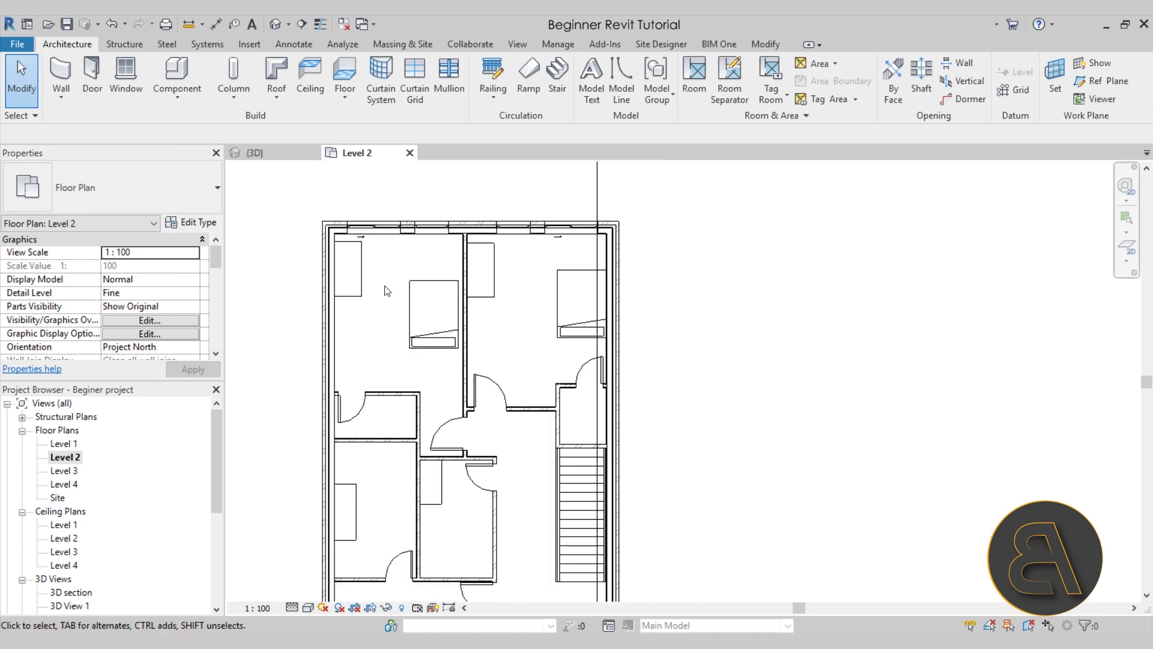
{"action": "left_click", "coordinate": [250, 45]}
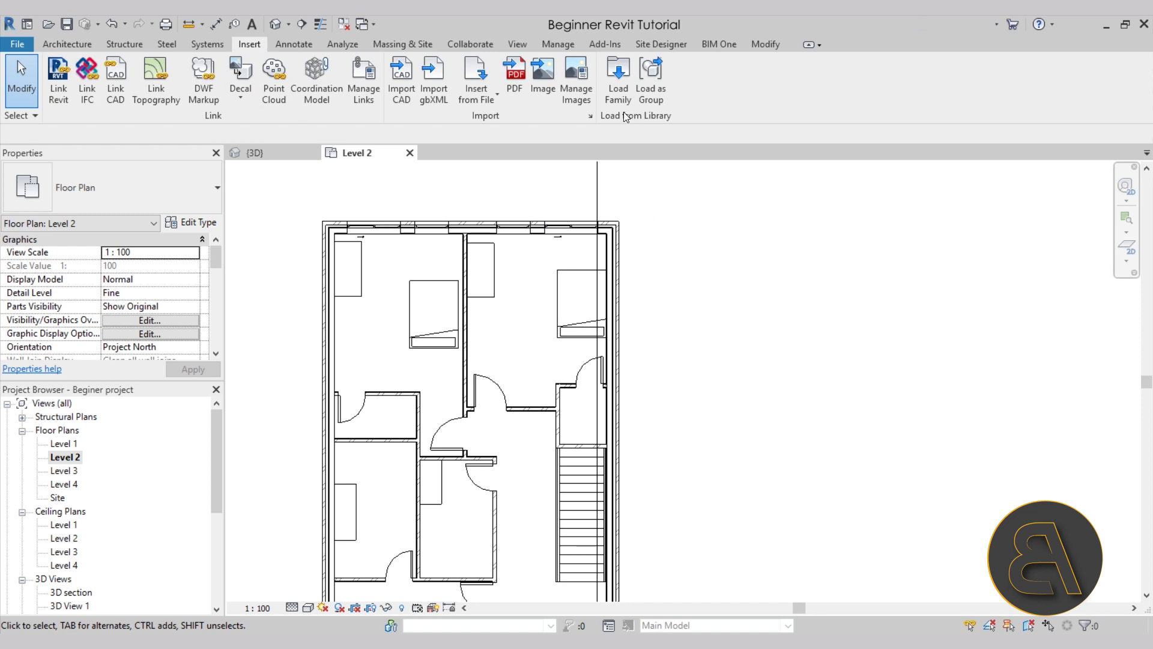
{"action": "left_click", "coordinate": [618, 81]}
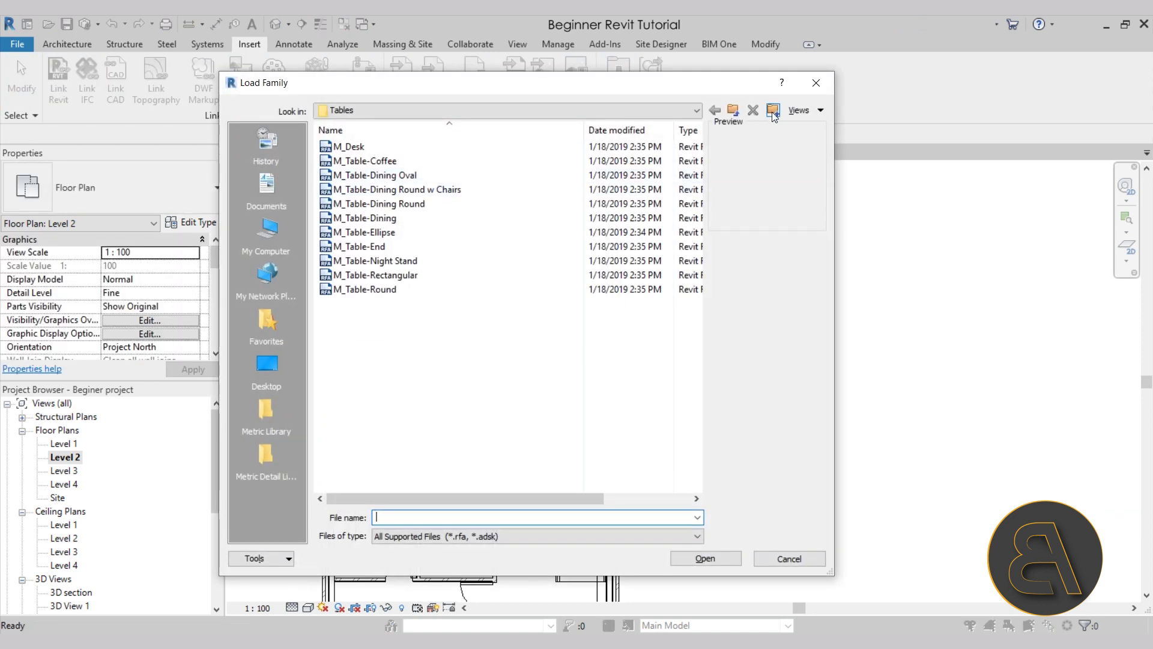
{"action": "left_click", "coordinate": [734, 111]}
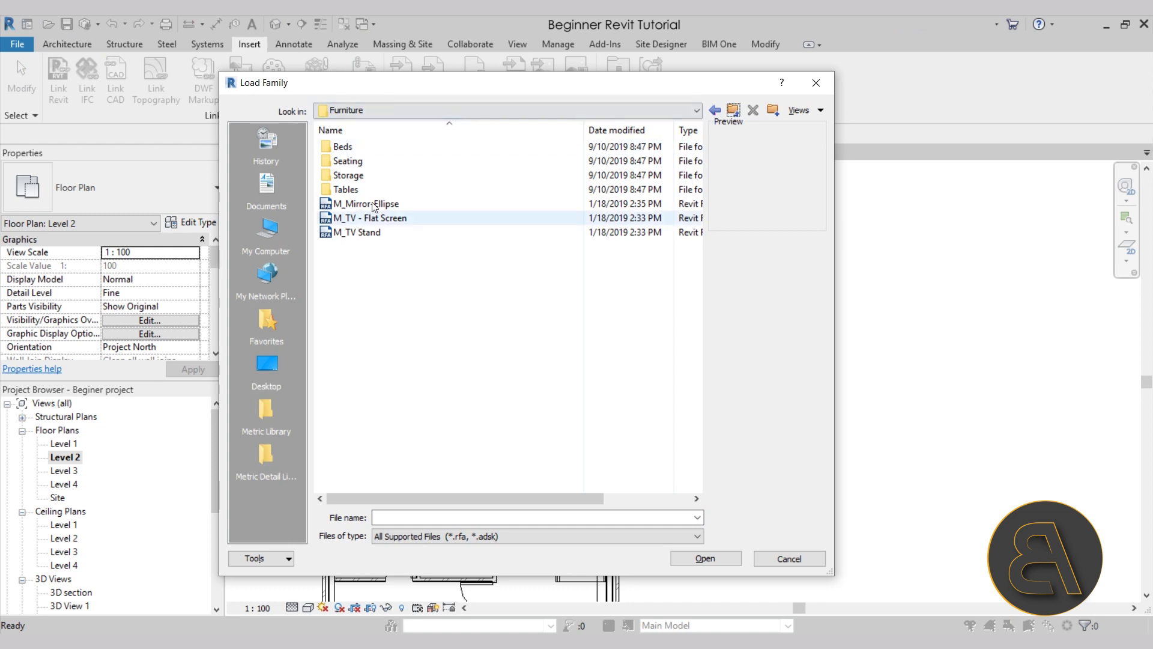
{"action": "double_click", "coordinate": [360, 161]}
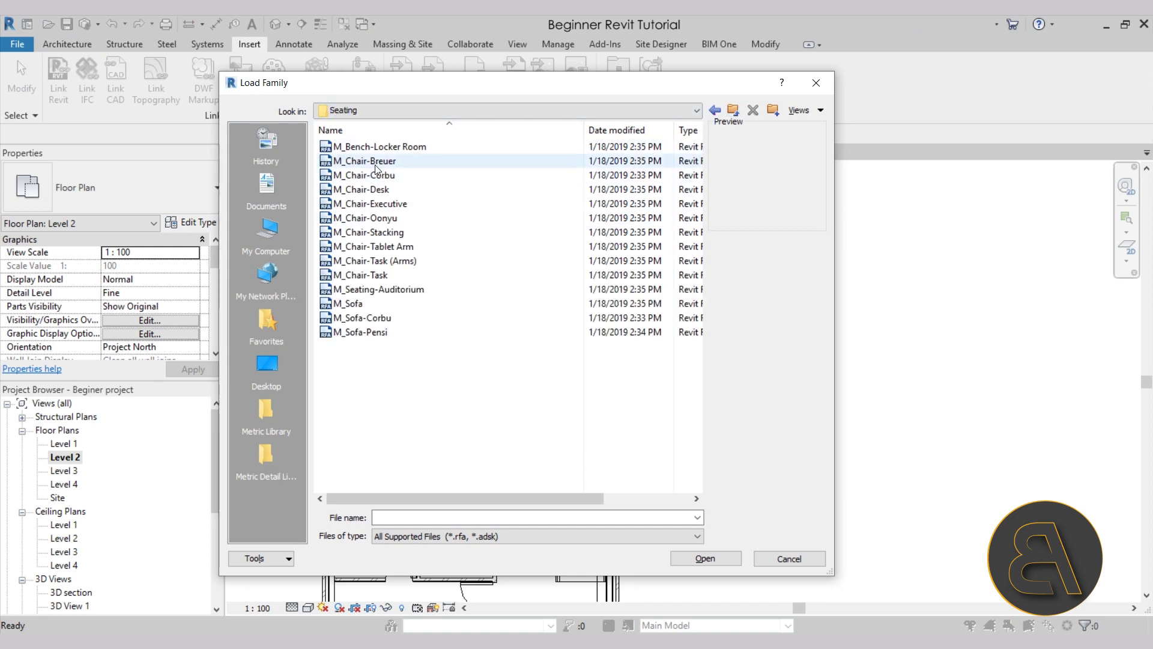
{"action": "left_click", "coordinate": [366, 192]}
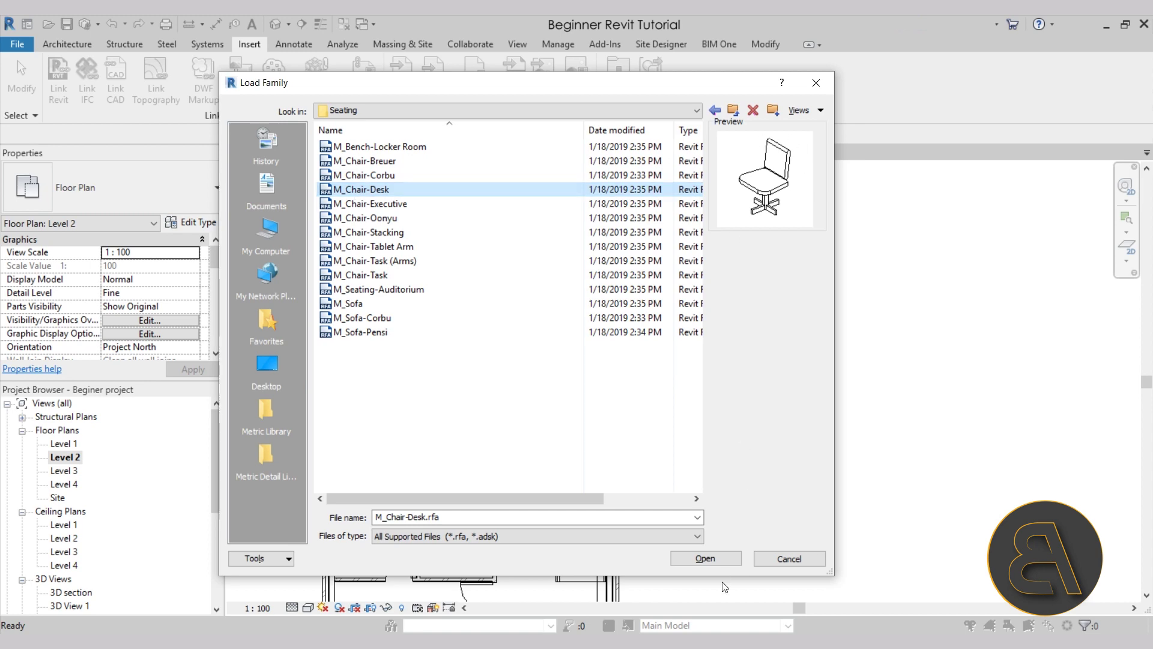
{"action": "left_click", "coordinate": [713, 560]}
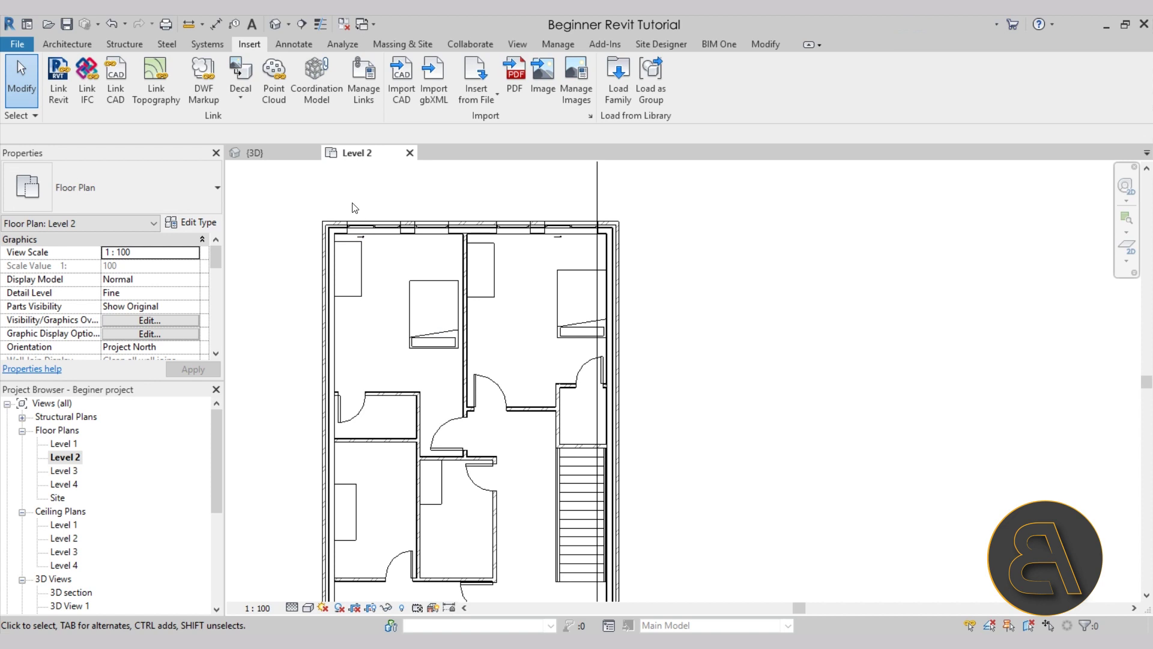
Step: Place a desk chair facing the upper-left bedroom's desk, rotated toward it and about 106 cm from the outer wall
{"action": "left_click", "coordinate": [70, 45]}
{"action": "key", "text": "c"}
{"action": "key", "text": "m"}
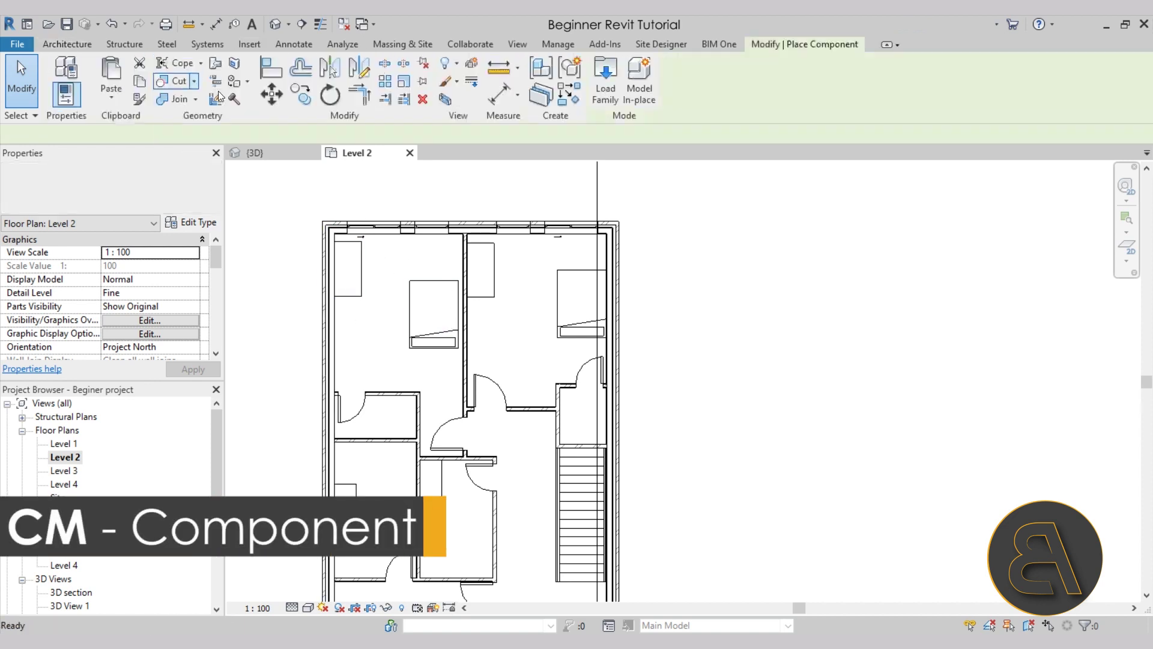
{"action": "scroll", "coordinate": [391, 300], "scroll_direction": "up", "scroll_amount": 5}
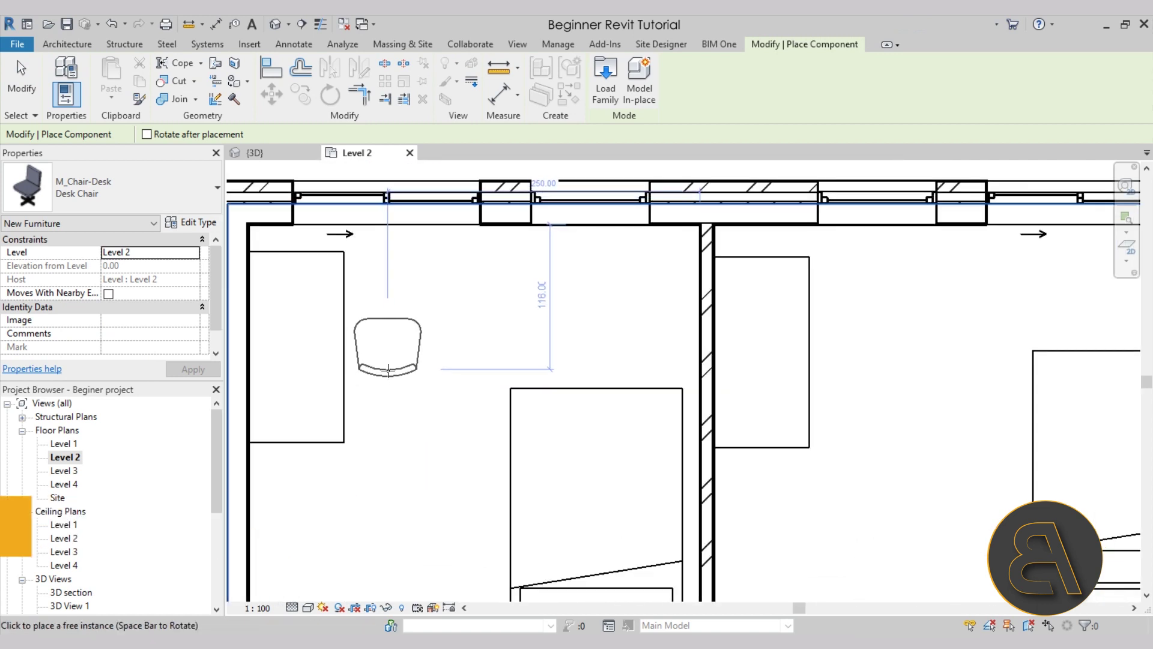
{"action": "key", "text": "space"}
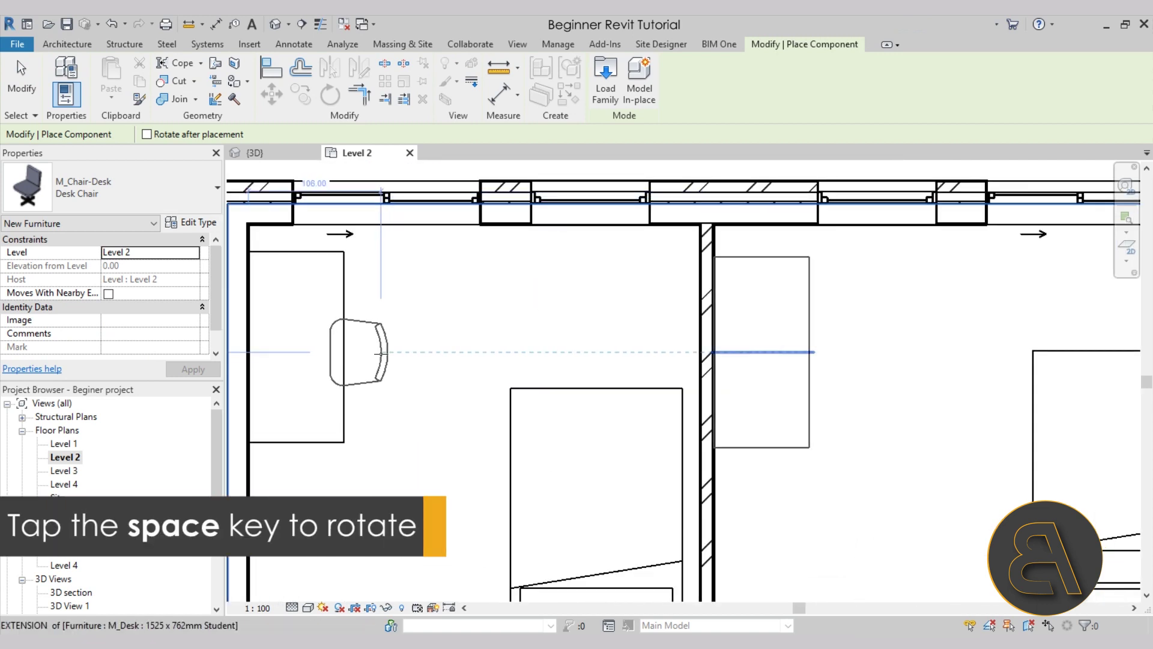
{"action": "left_click", "coordinate": [379, 354]}
Step: Place a second desk chair facing the upper-right bedroom's desk, about 100 cm from the partition wall, and finish placing chairs
{"action": "scroll", "coordinate": [312, 360], "scroll_direction": "down", "scroll_amount": 2}
{"action": "middle_click_drag", "start_coordinate": [312, 361], "coordinate": [257, 406]}
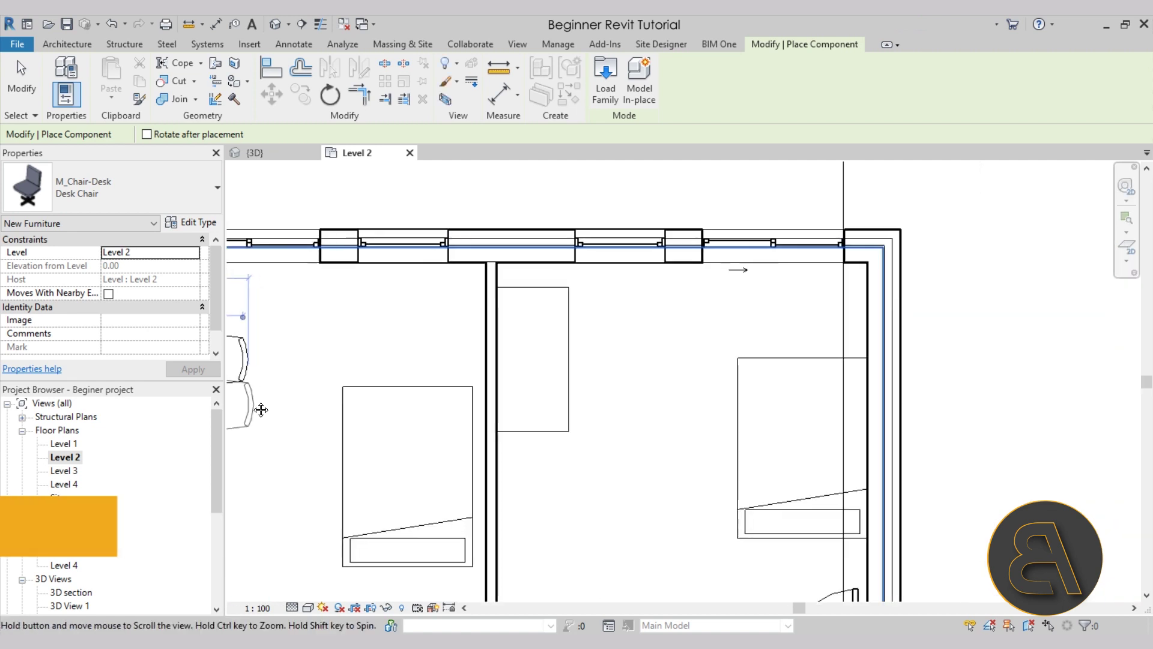
{"action": "left_click", "coordinate": [591, 365]}
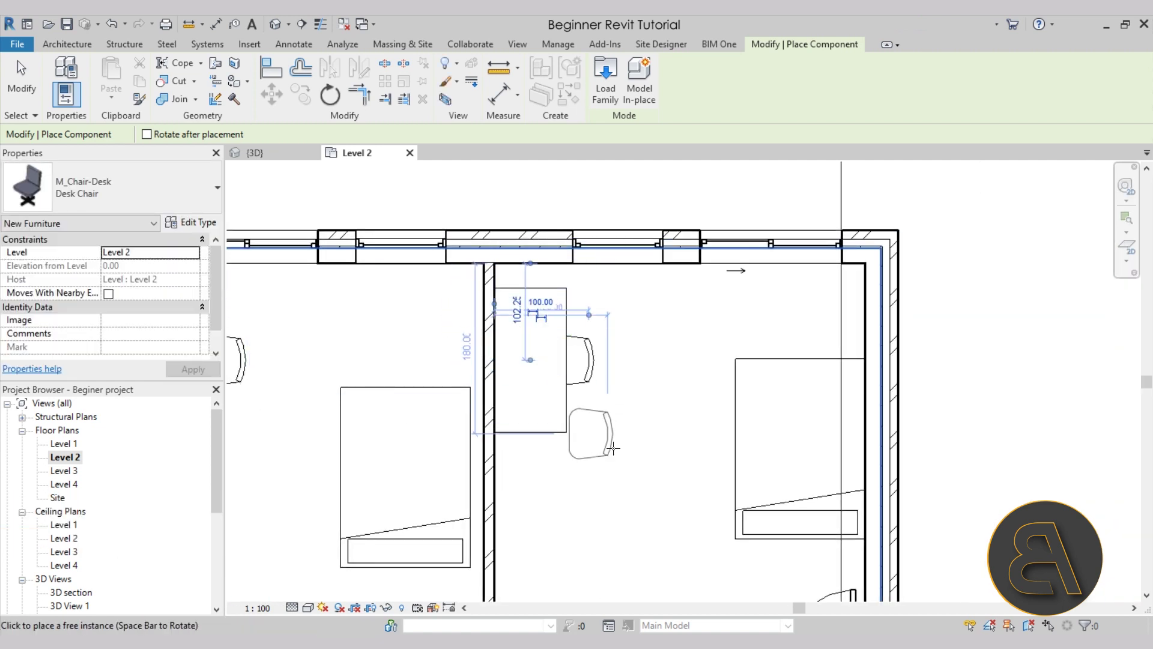
{"action": "scroll", "coordinate": [609, 423], "scroll_direction": "down", "scroll_amount": 2}
{"action": "scroll", "coordinate": [609, 424], "scroll_direction": "down", "scroll_amount": 1}
{"action": "middle_click_drag", "start_coordinate": [609, 423], "coordinate": [586, 342]}
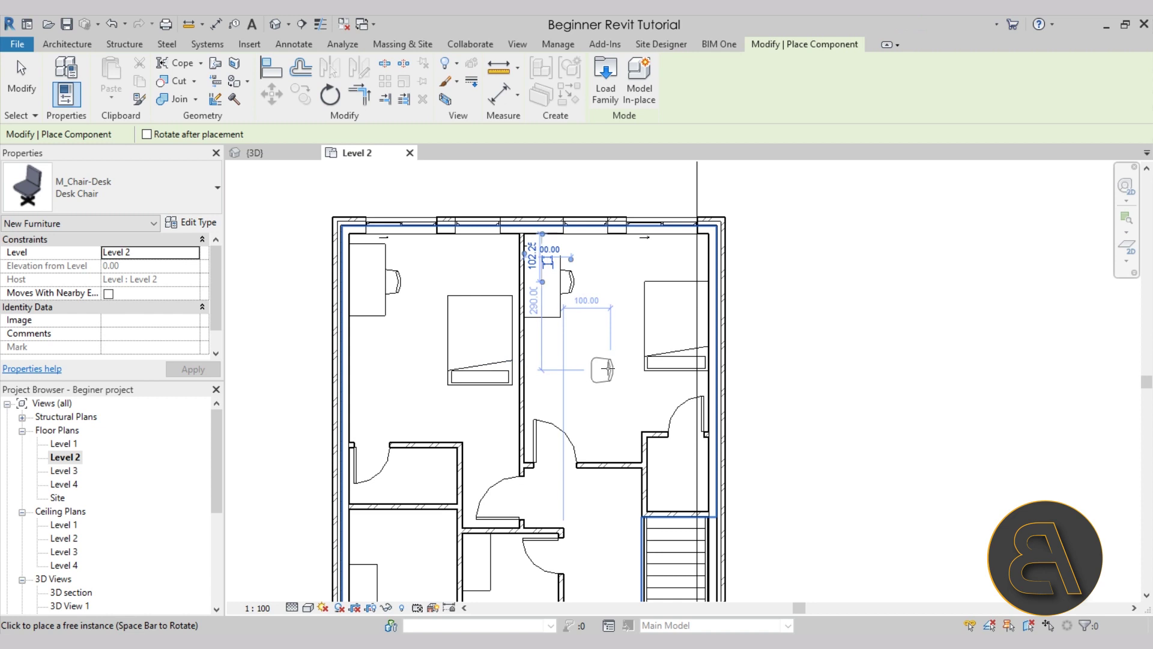
{"action": "key", "text": "Escape"}
{"action": "key", "text": "Escape"}
Step: Examine the Level 2 plan around the two bathrooms between the upper and lower bedrooms
{"action": "scroll", "coordinate": [599, 368], "scroll_direction": "down", "scroll_amount": 3}
{"action": "middle_click_drag", "start_coordinate": [501, 357], "coordinate": [521, 434]}
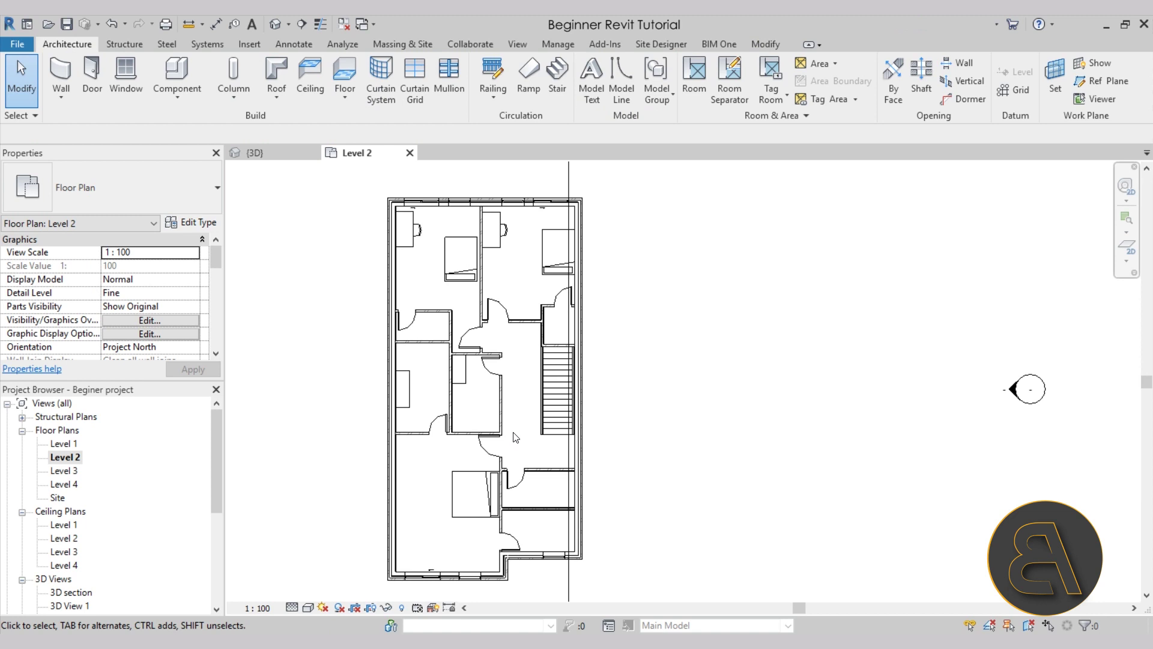
{"action": "scroll", "coordinate": [423, 373], "scroll_direction": "up", "scroll_amount": 2}
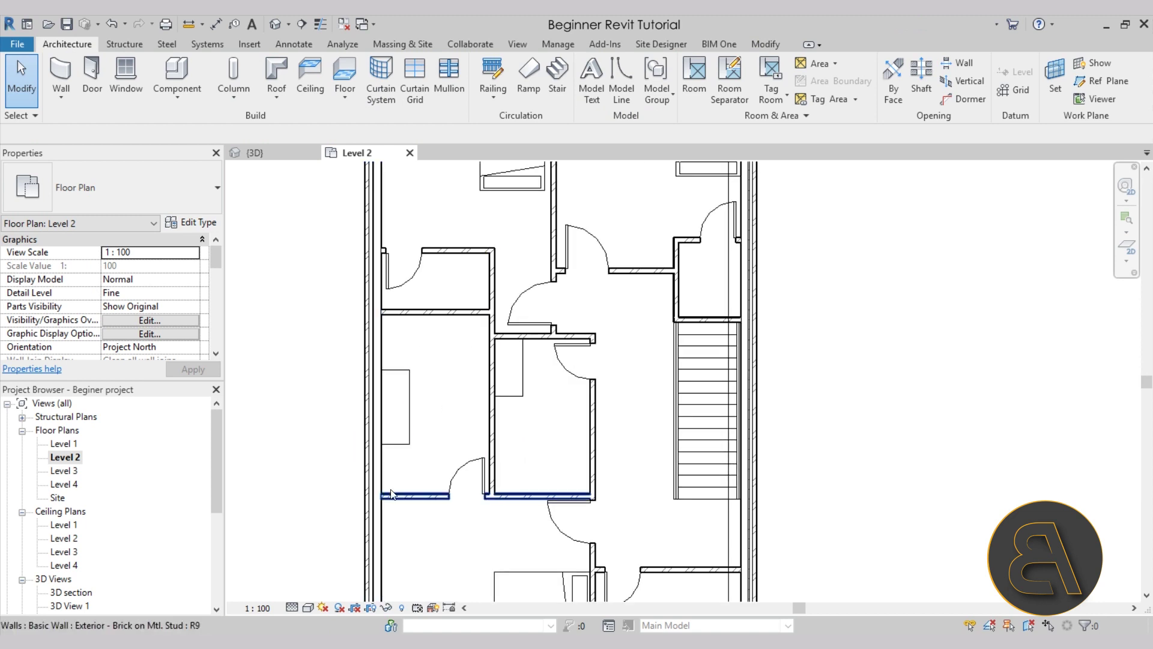
{"action": "scroll", "coordinate": [535, 472], "scroll_direction": "down", "scroll_amount": 1}
{"action": "middle_click_drag", "start_coordinate": [535, 472], "coordinate": [503, 412]}
{"action": "scroll", "coordinate": [463, 430], "scroll_direction": "down", "scroll_amount": 1}
{"action": "scroll", "coordinate": [453, 478], "scroll_direction": "up", "scroll_amount": 1}
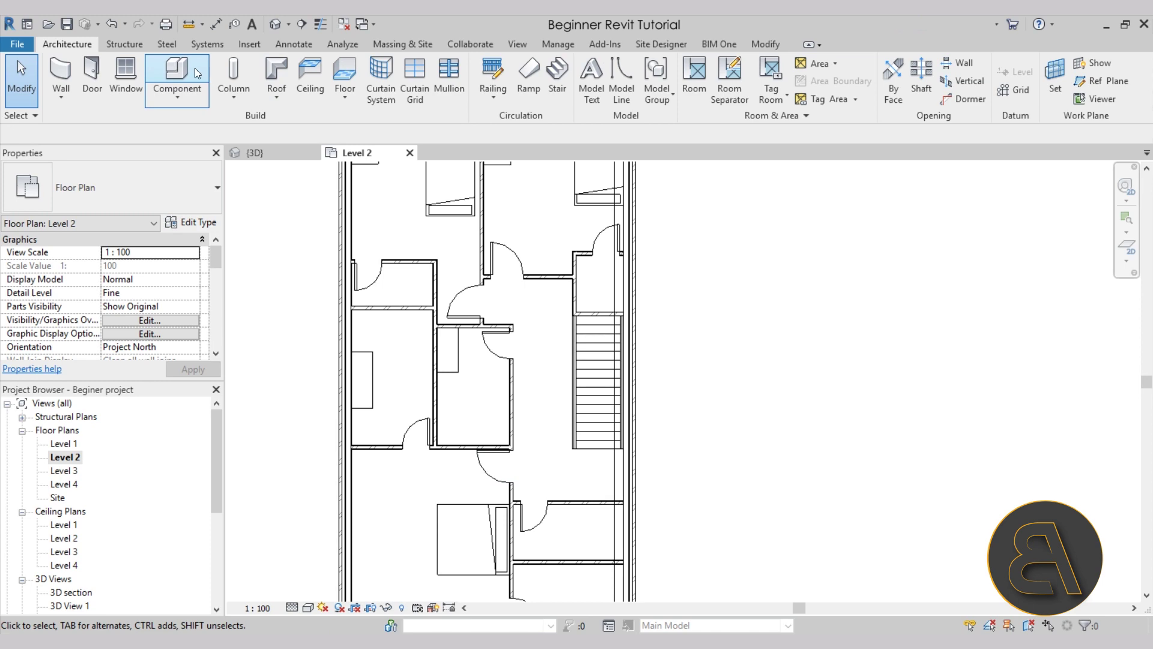
Step: Load the M_Toilet-Domestic-3D family from the Plumbing, Architectural, Fixtures, Water Closets folder of the US Metric library
{"action": "left_click", "coordinate": [179, 71]}
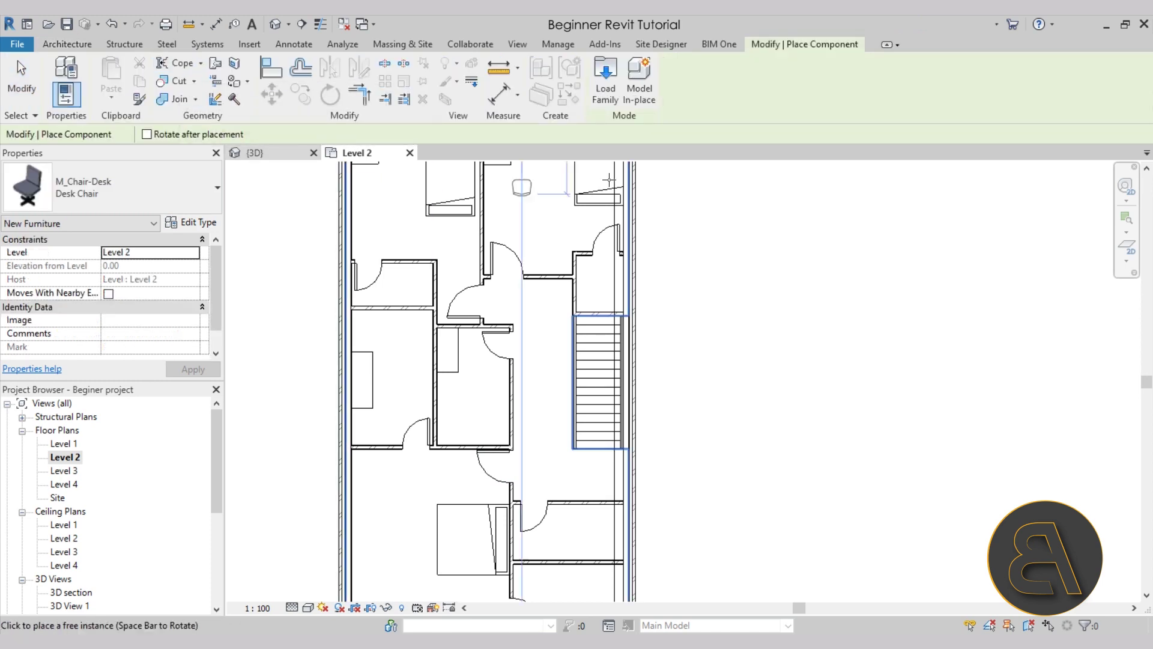
{"action": "left_click", "coordinate": [608, 99]}
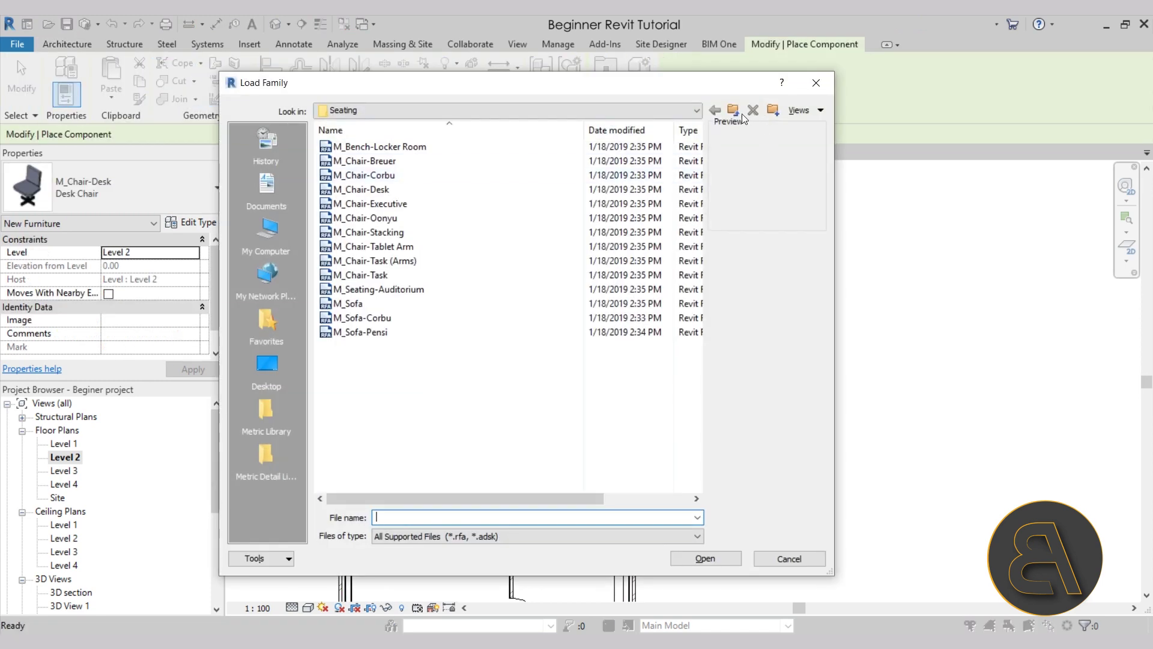
{"action": "left_click", "coordinate": [734, 112]}
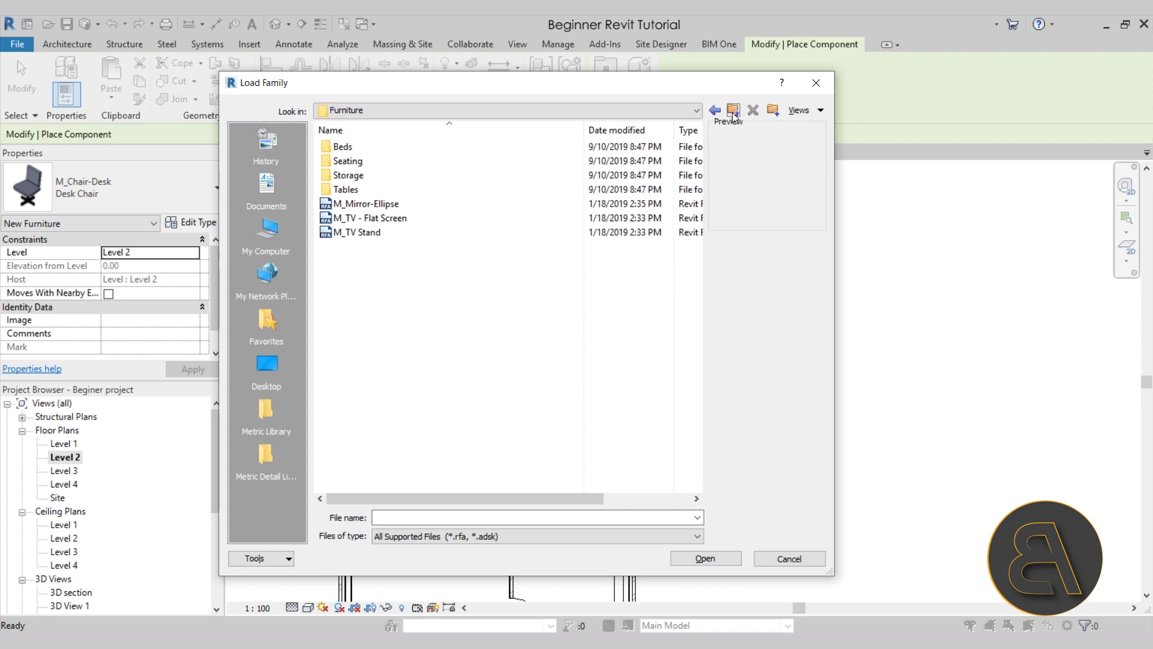
{"action": "left_click", "coordinate": [734, 116]}
{"action": "scroll", "coordinate": [423, 299], "scroll_direction": "down", "scroll_amount": 3}
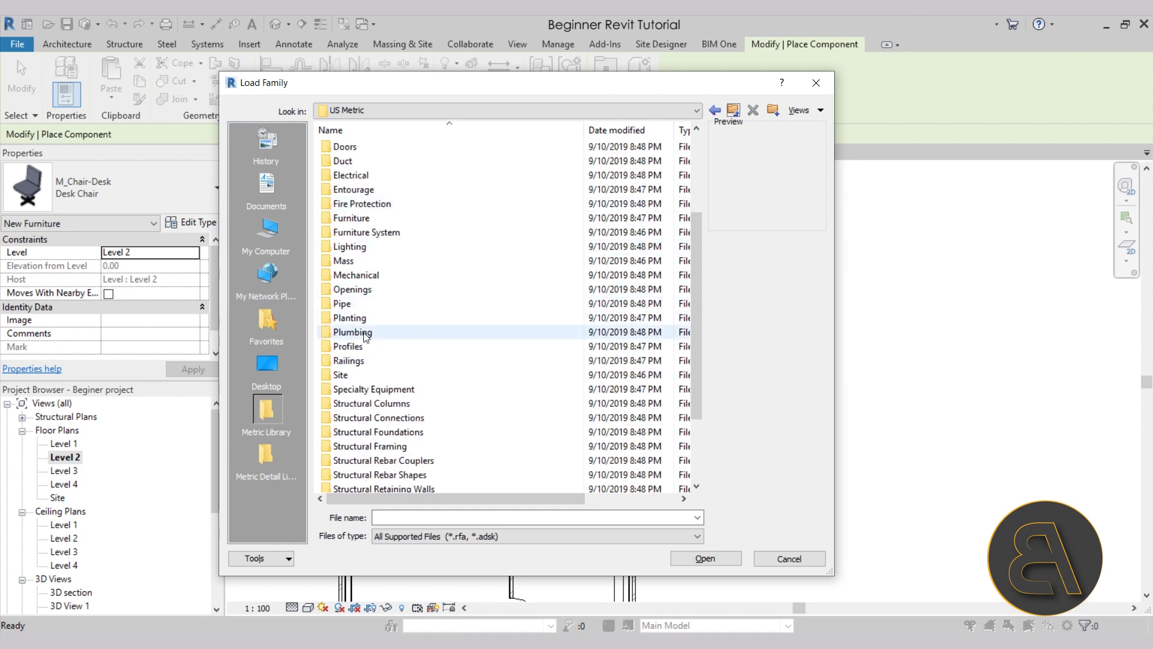
{"action": "double_click", "coordinate": [360, 332]}
{"action": "double_click", "coordinate": [373, 148]}
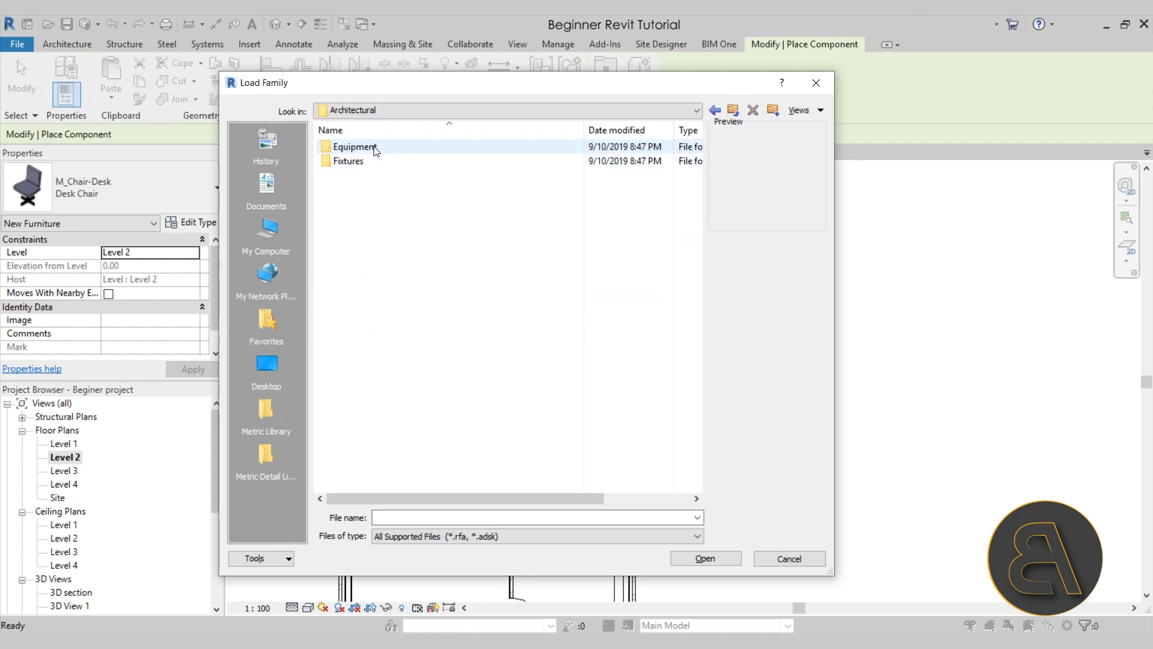
{"action": "double_click", "coordinate": [354, 161]}
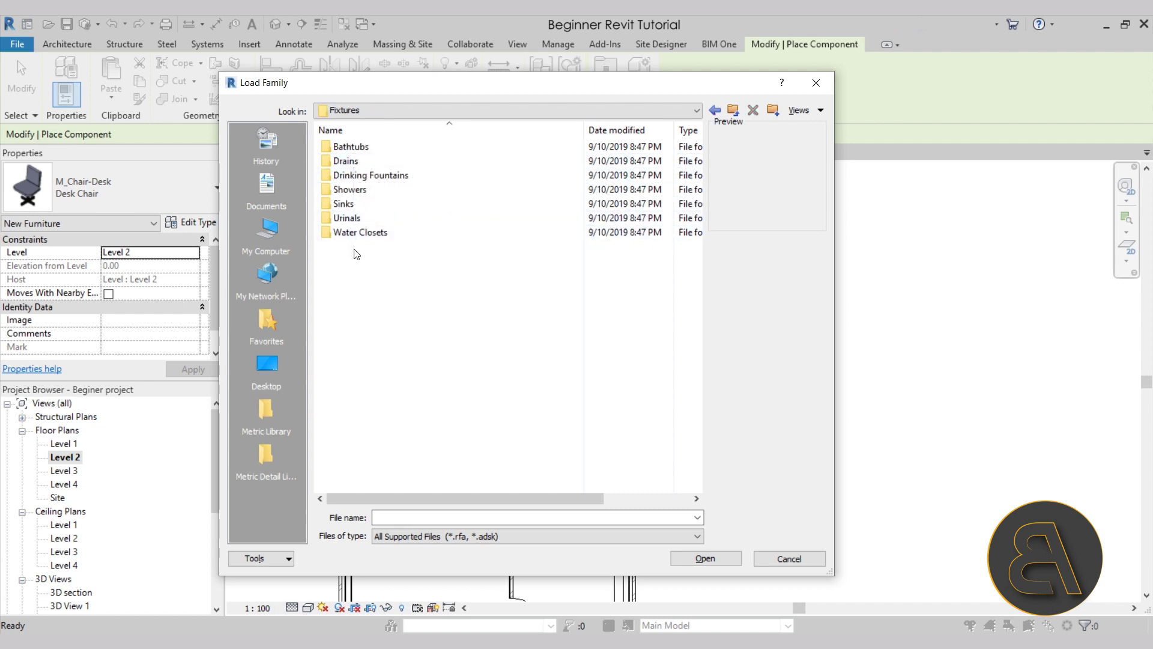
{"action": "double_click", "coordinate": [369, 233]}
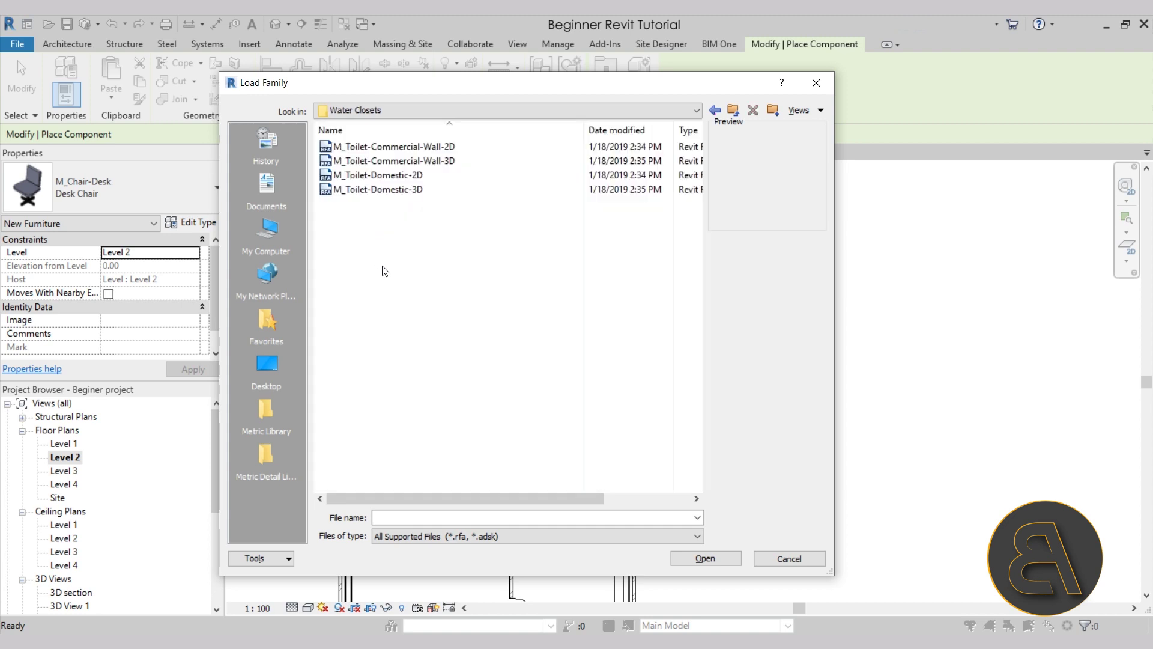
{"action": "left_click", "coordinate": [384, 191]}
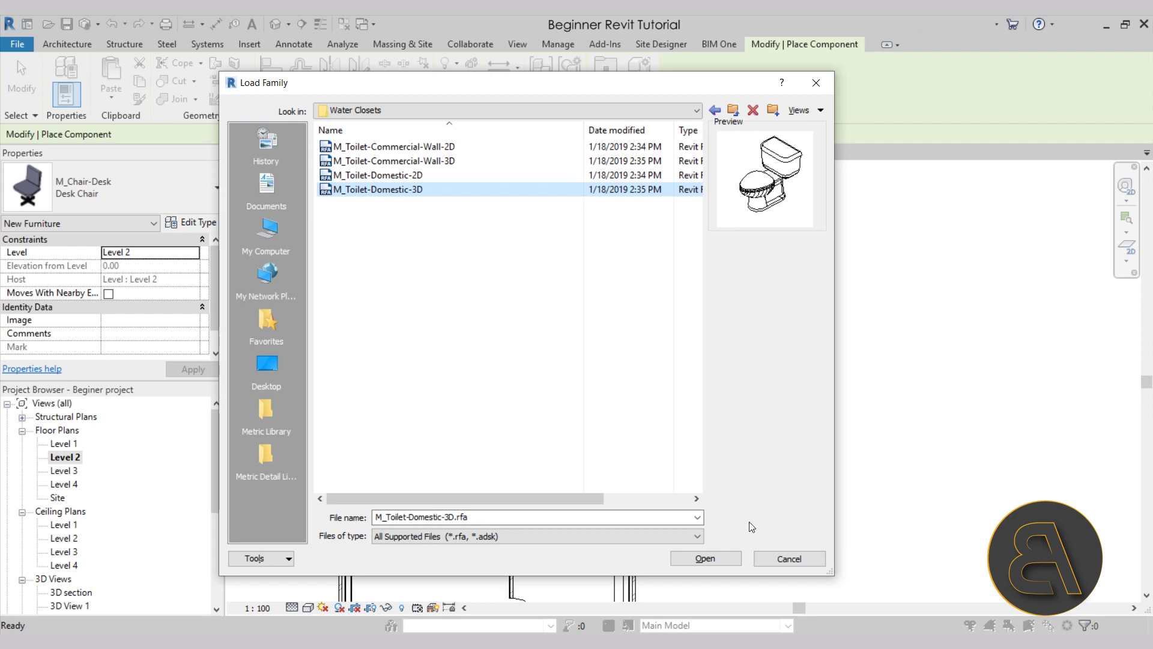
{"action": "left_click", "coordinate": [717, 564]}
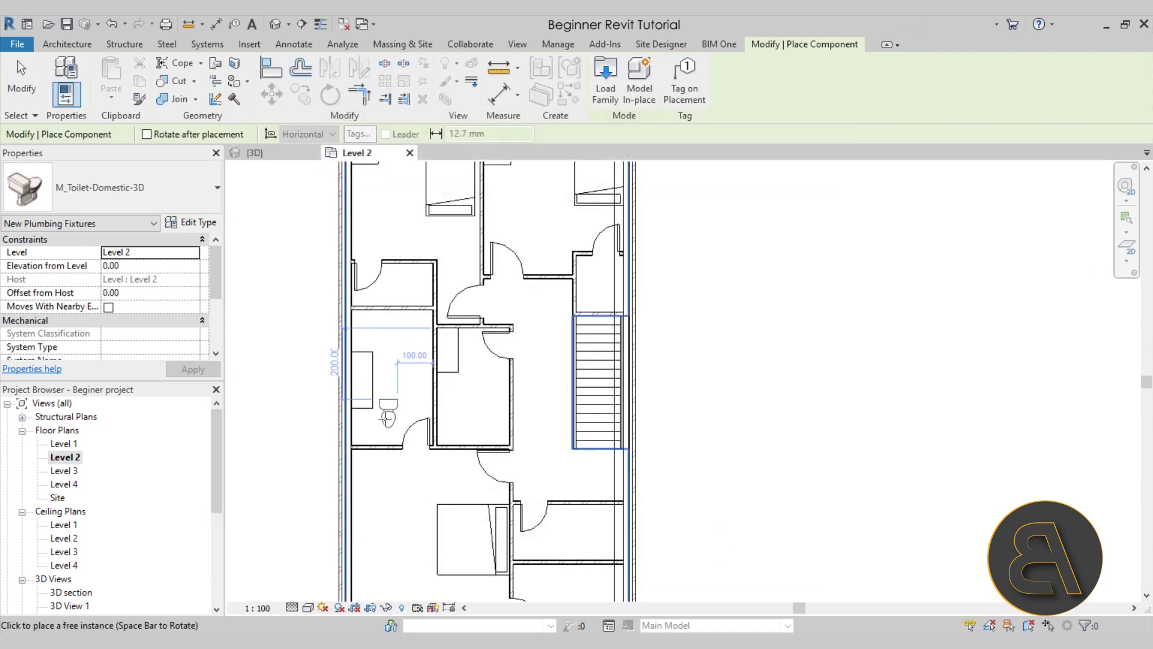
Step: Place a rotated toilet with its tank against the left bathroom's outer wall, between the counter and the lower wall
{"action": "scroll", "coordinate": [383, 419], "scroll_direction": "up", "scroll_amount": 3}
{"action": "key", "text": "space"}
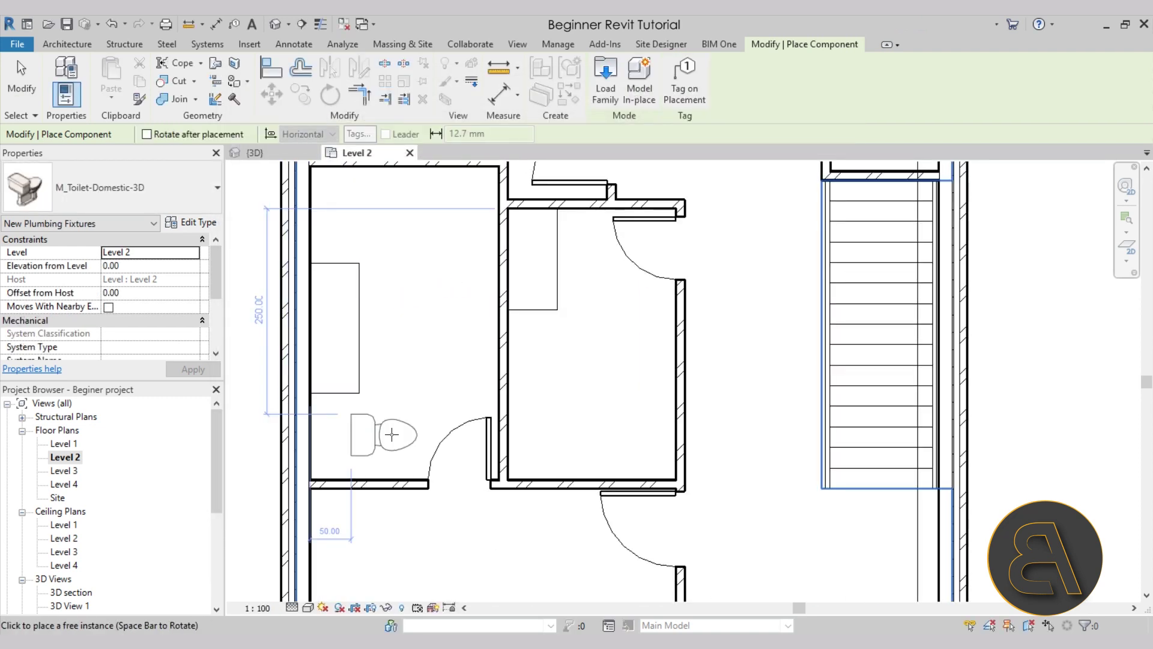
{"action": "scroll", "coordinate": [357, 437], "scroll_direction": "up", "scroll_amount": 1}
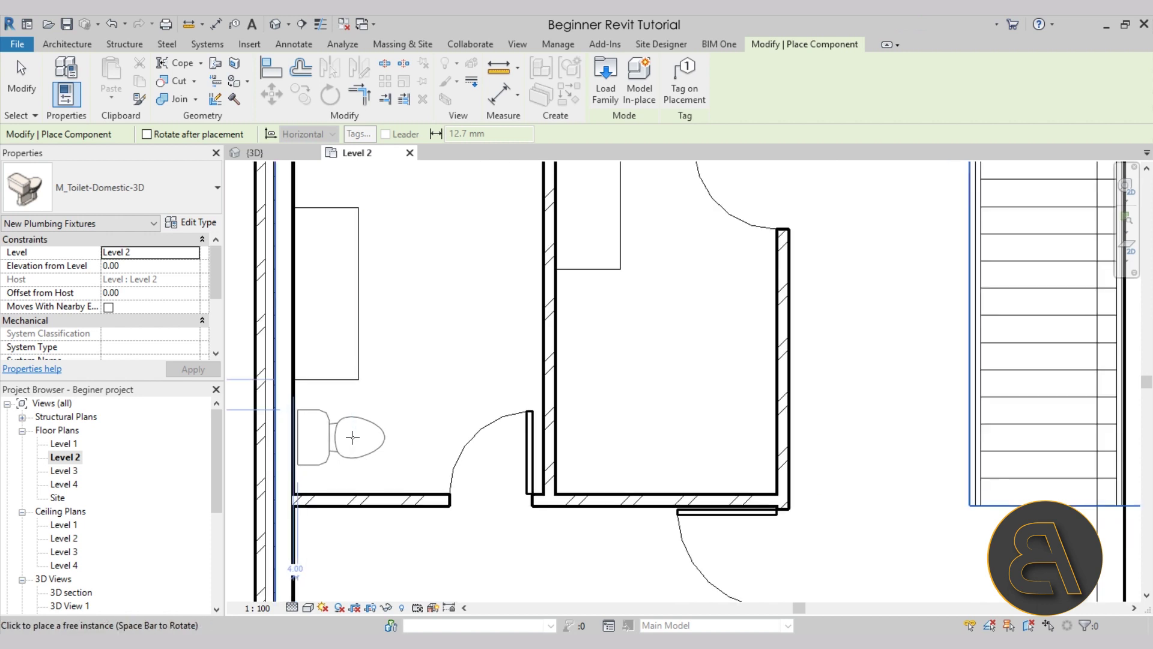
Step: Place a second toilet against the right bathroom's left wall, about 18 cm below the counter, and finish placing toilets
{"action": "middle_click_drag", "start_coordinate": [385, 425], "coordinate": [539, 420]}
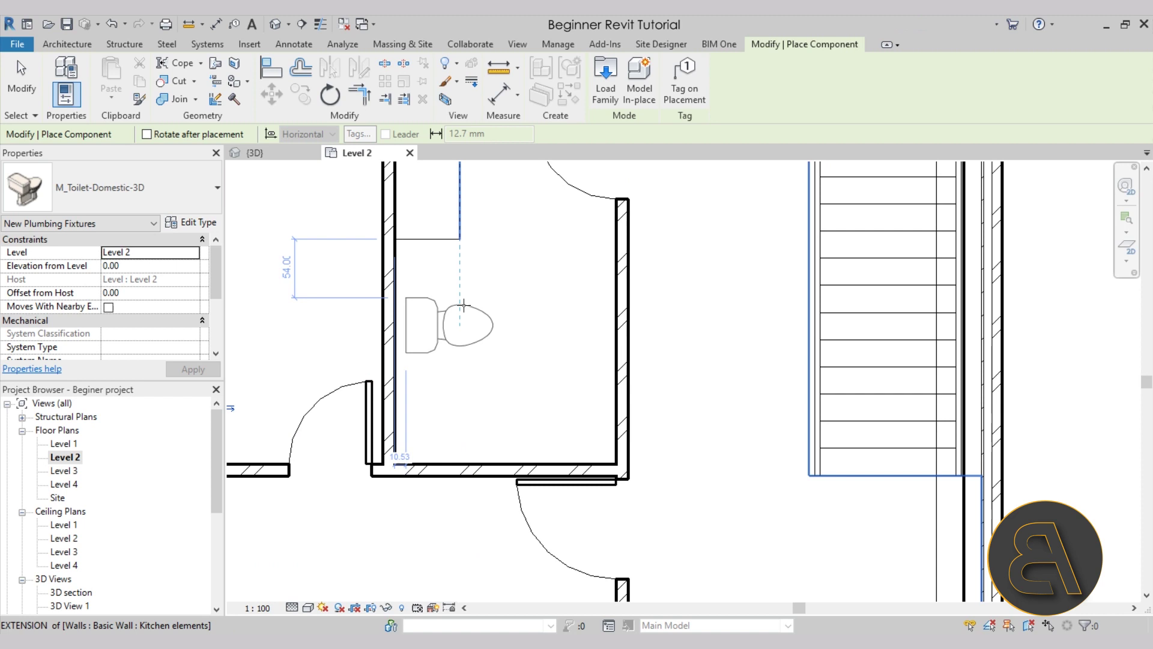
{"action": "left_click", "coordinate": [451, 287]}
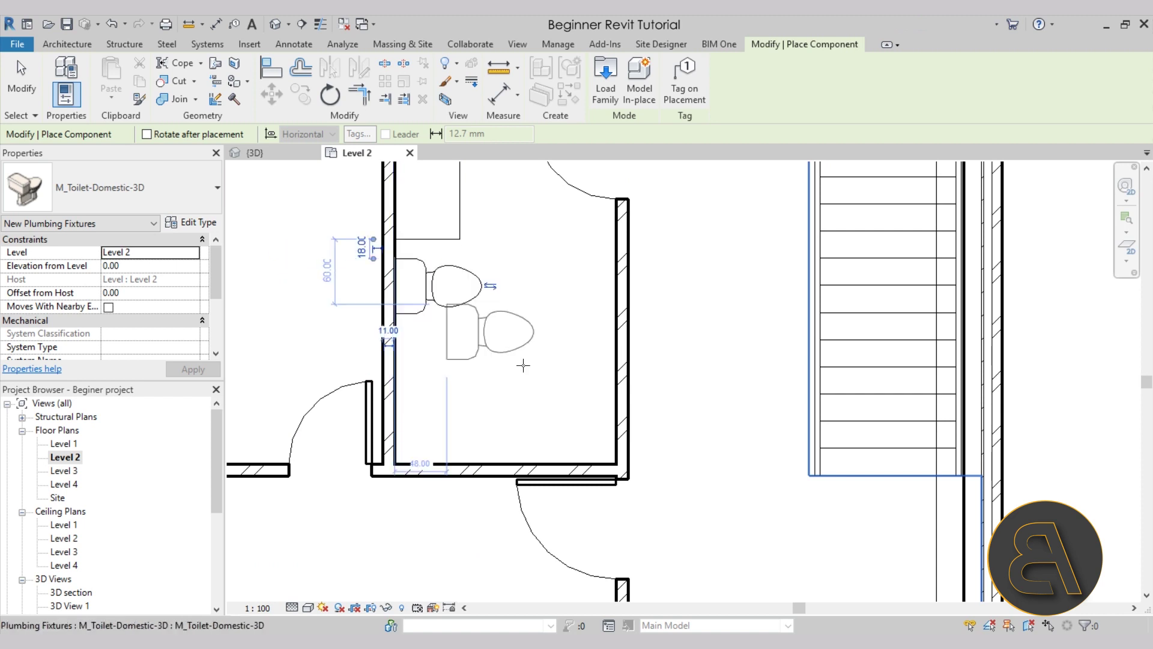
{"action": "scroll", "coordinate": [524, 403], "scroll_direction": "down", "scroll_amount": 2}
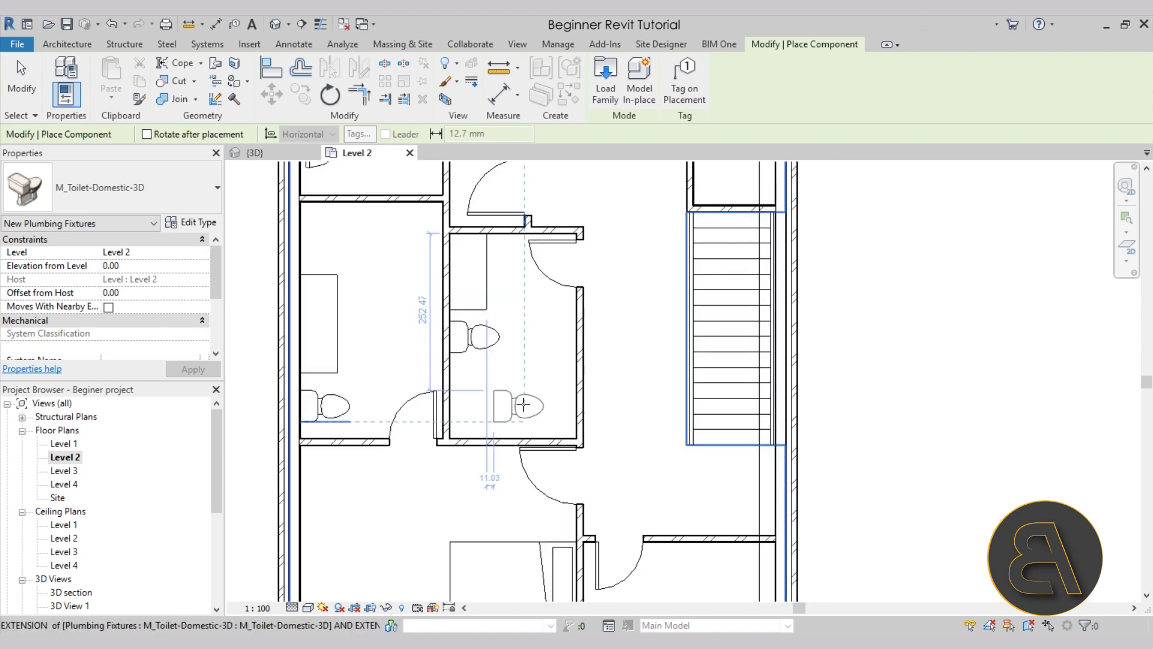
{"action": "key", "text": "Escape"}
{"action": "key", "text": "Escape"}
Step: Load the M_Tub-Free Standing-3D family from the Bathtubs folder of the plumbing fixtures library
{"action": "middle_click_drag", "start_coordinate": [494, 409], "coordinate": [534, 439]}
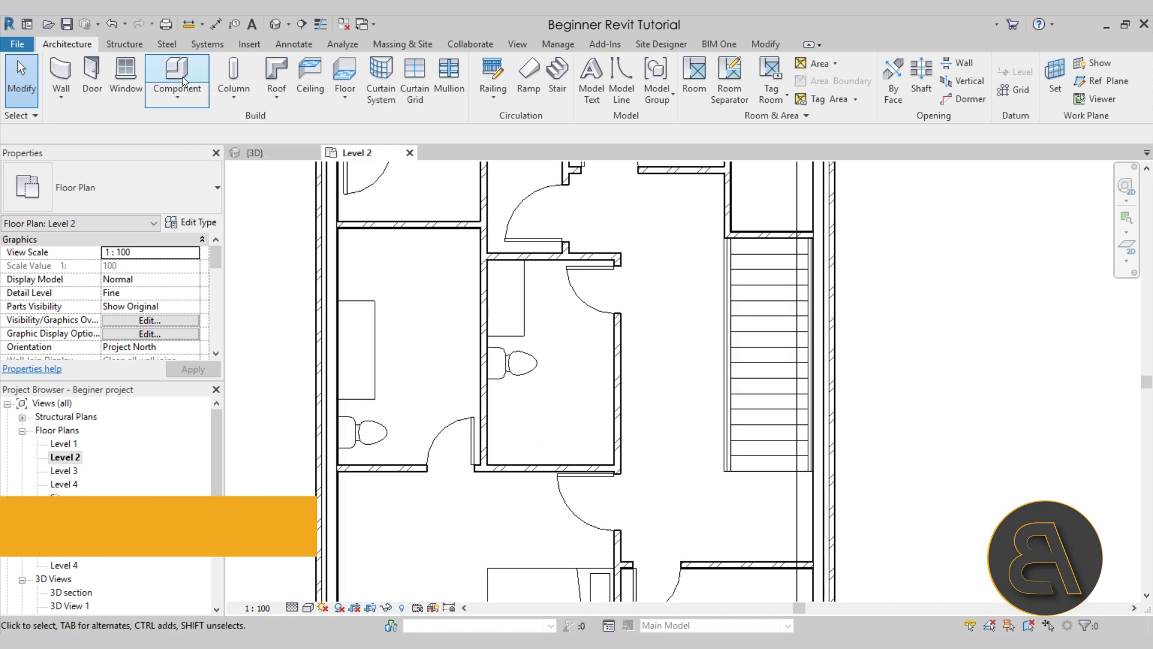
{"action": "key", "text": "c"}
{"action": "key", "text": "m"}
{"action": "left_click", "coordinate": [619, 101]}
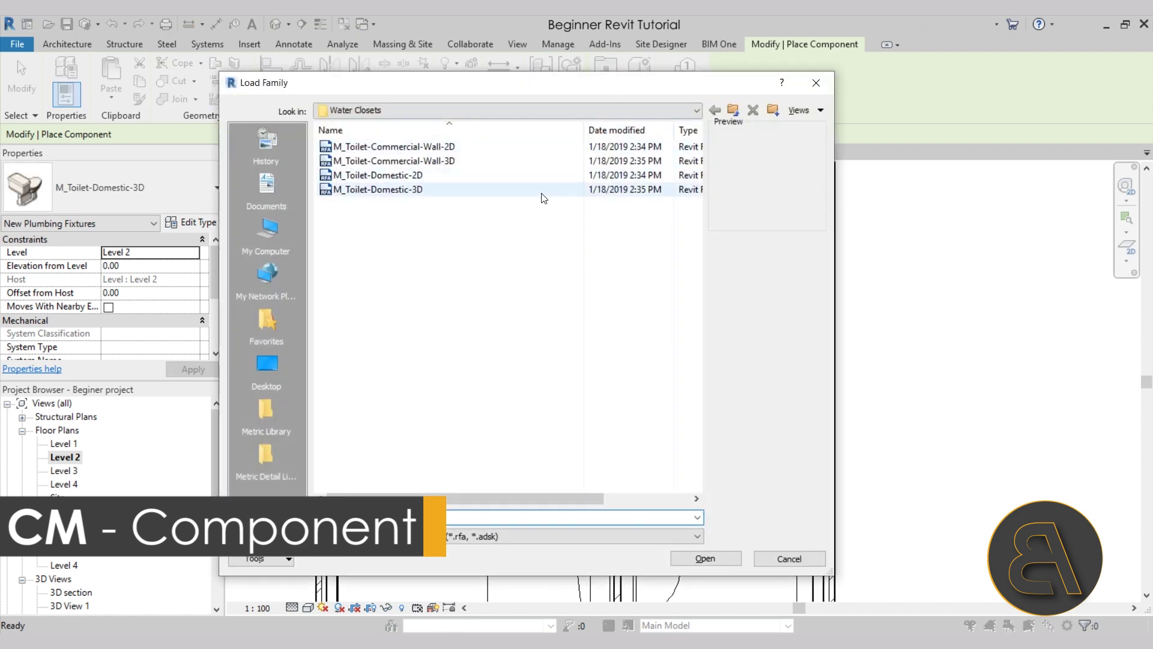
{"action": "left_click", "coordinate": [733, 111]}
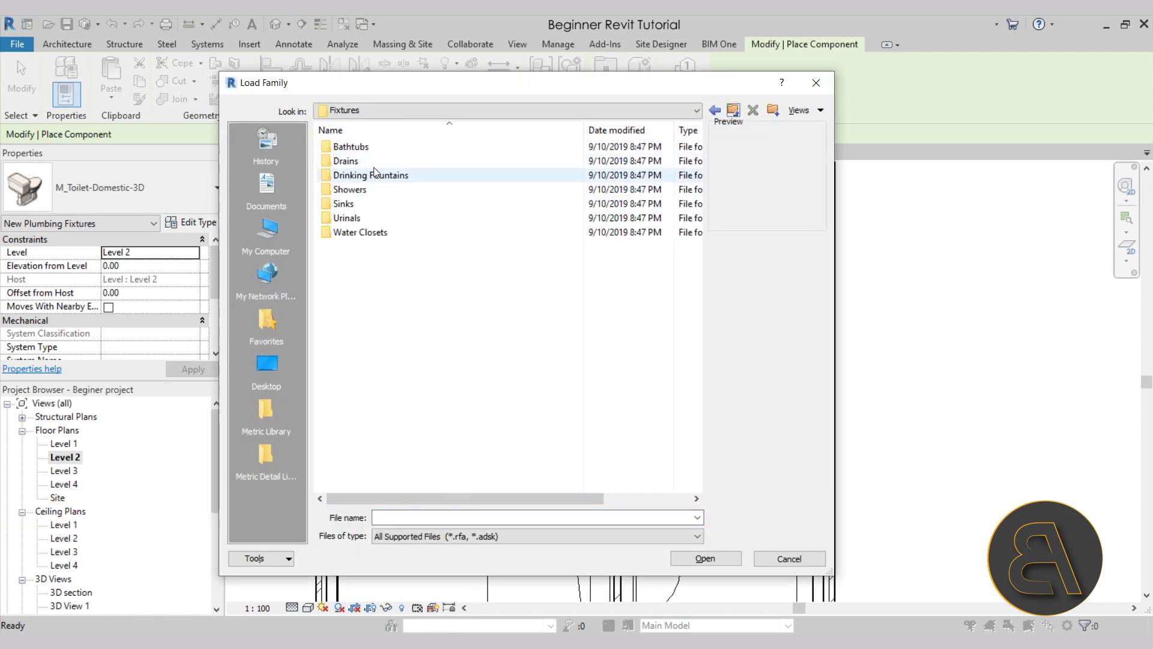
{"action": "double_click", "coordinate": [361, 147]}
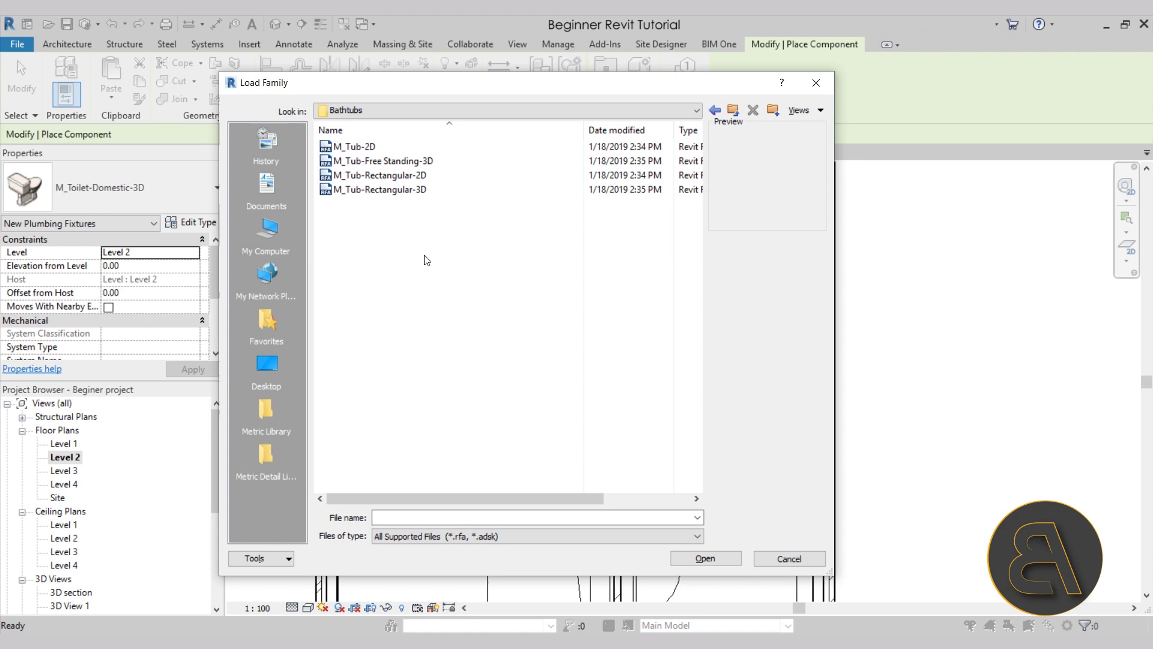
{"action": "left_click", "coordinate": [340, 175]}
{"action": "left_click", "coordinate": [340, 161]}
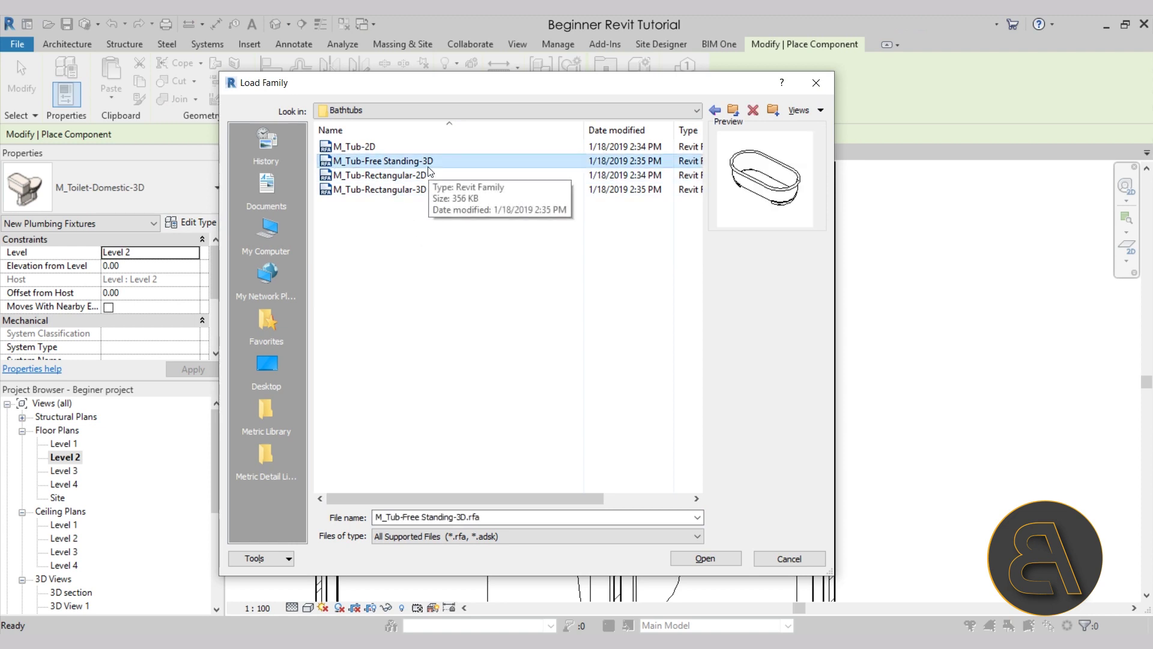
{"action": "left_click", "coordinate": [697, 559]}
Step: Rotate the tub to lie horizontally at the upper end of the left bathroom and check its available types
{"action": "scroll", "coordinate": [410, 267], "scroll_direction": "up", "scroll_amount": 2}
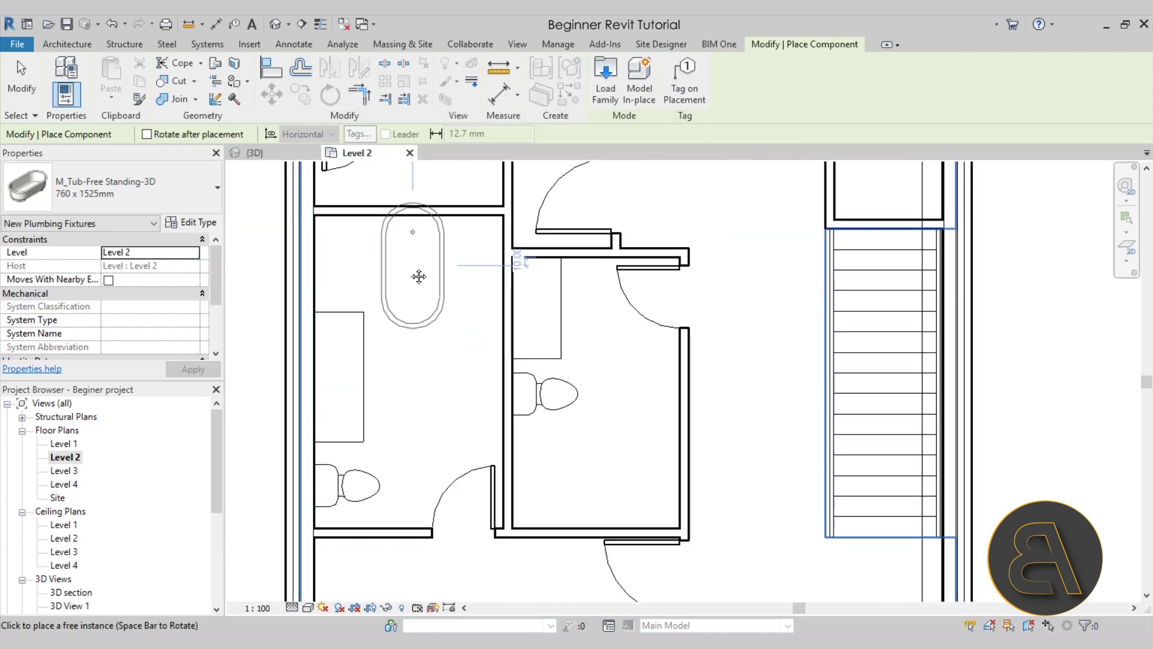
{"action": "scroll", "coordinate": [436, 334], "scroll_direction": "up", "scroll_amount": 2}
{"action": "key", "text": "space"}
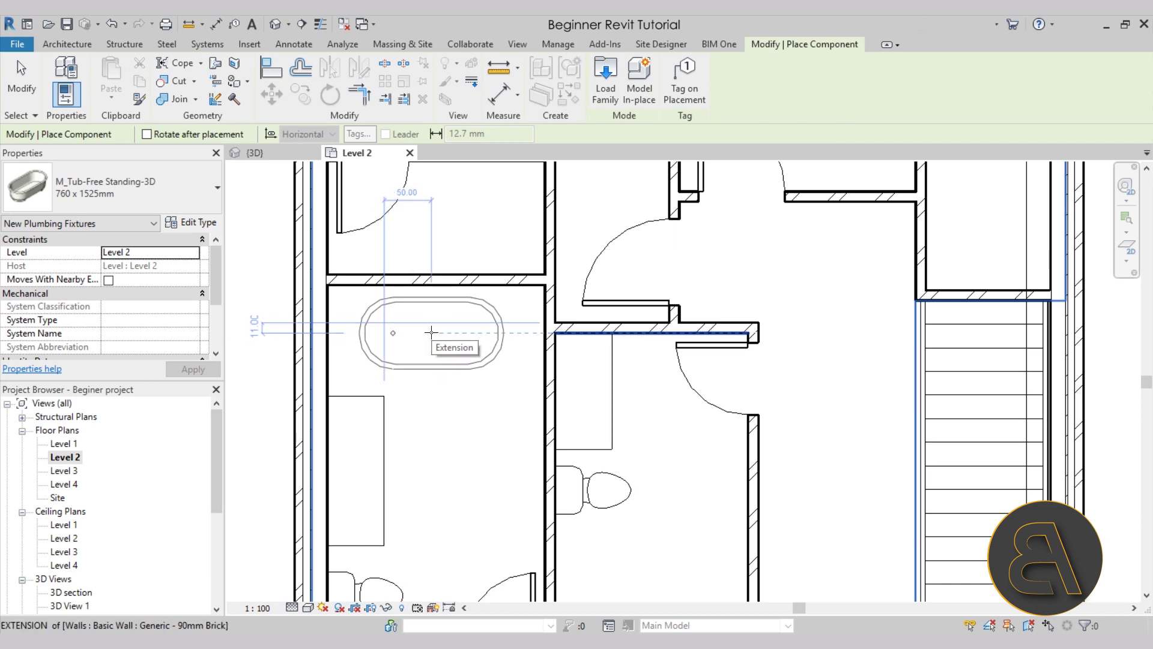
{"action": "left_click", "coordinate": [97, 182]}
{"action": "scroll", "coordinate": [146, 316], "scroll_direction": "down", "scroll_amount": 1}
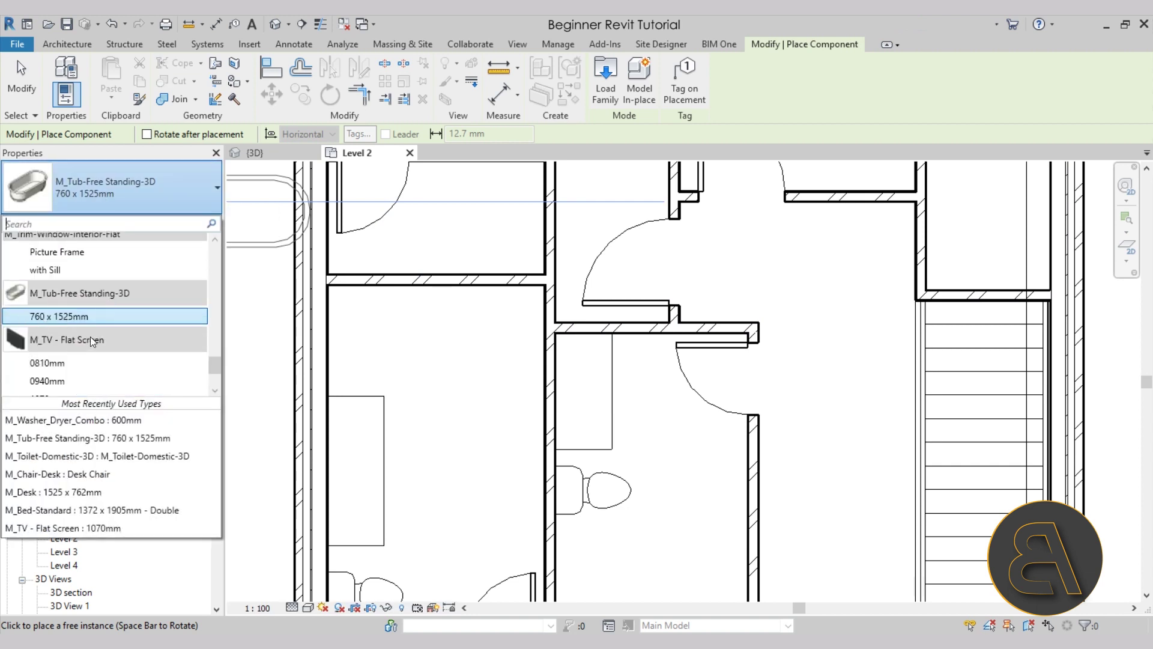
{"action": "mouse_move", "coordinate": [72, 294]}
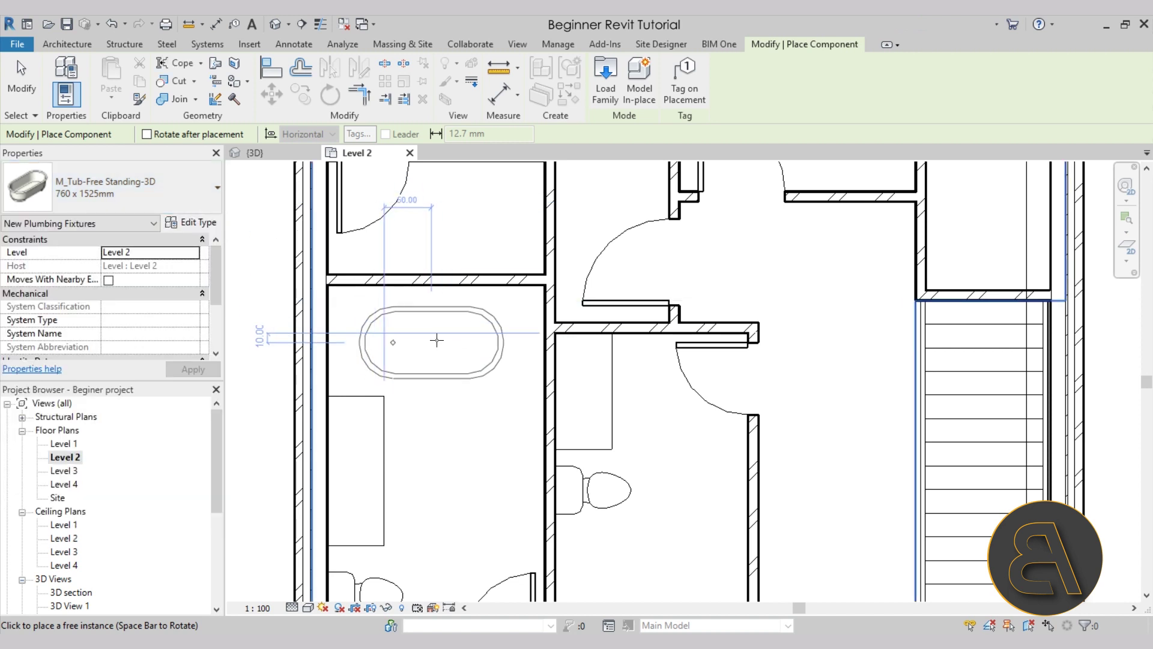
Step: Duplicate the free-standing tub's 760 x 1525mm type under the name Tub
{"action": "left_click", "coordinate": [206, 224]}
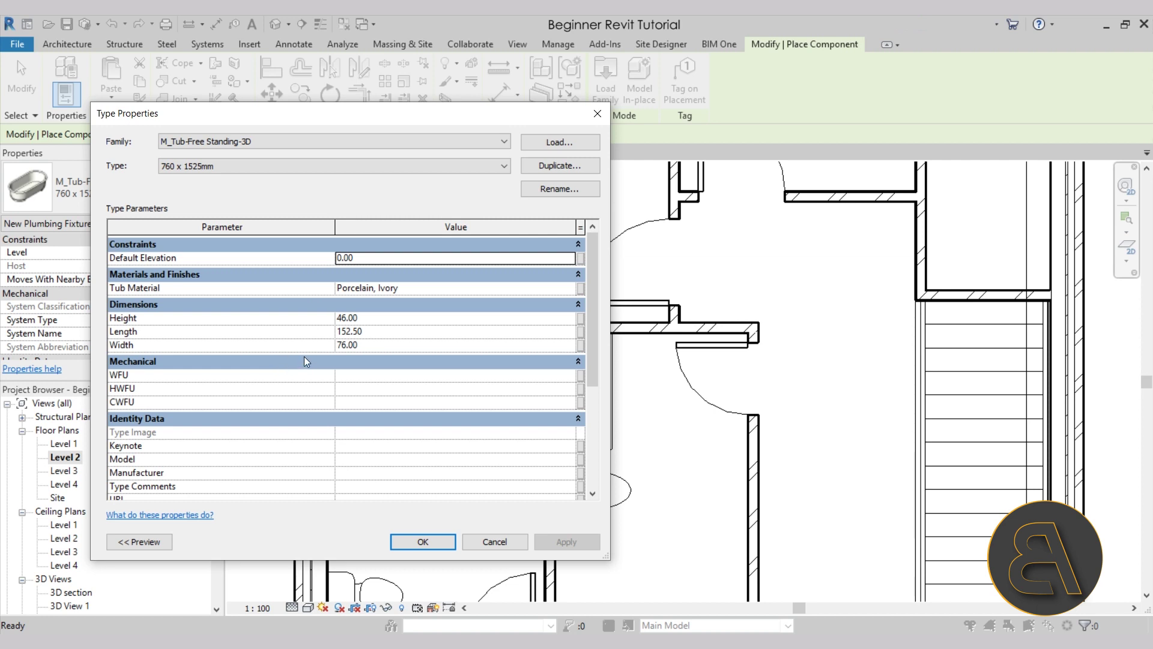
{"action": "left_click", "coordinate": [552, 169]}
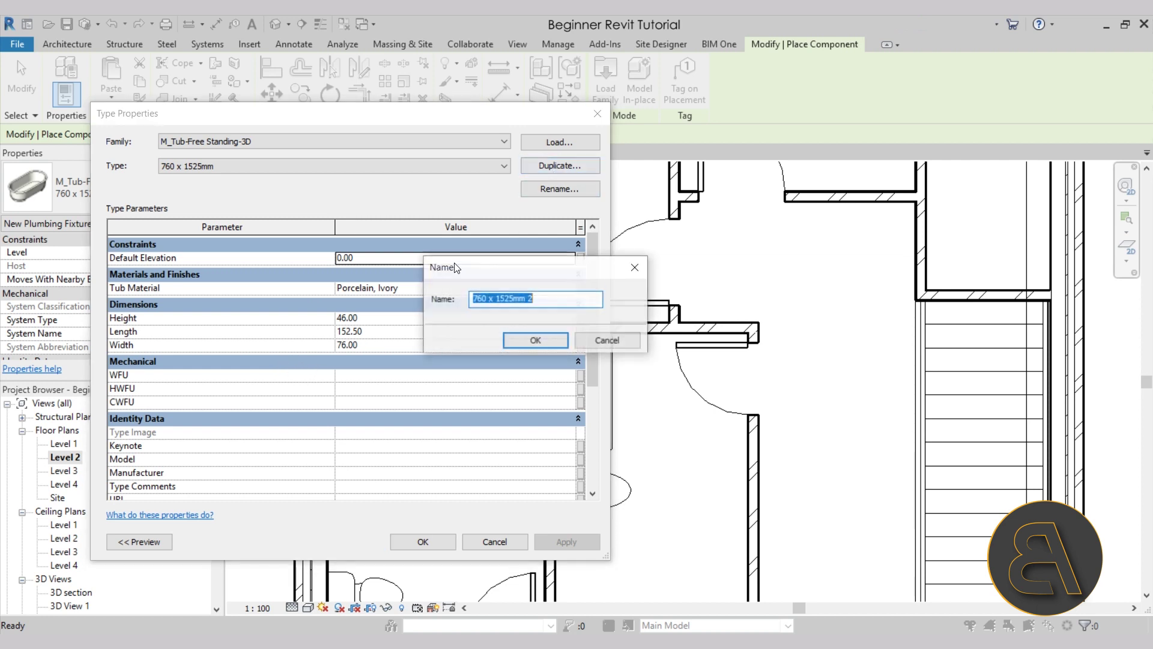
{"action": "left_click", "coordinate": [537, 300]}
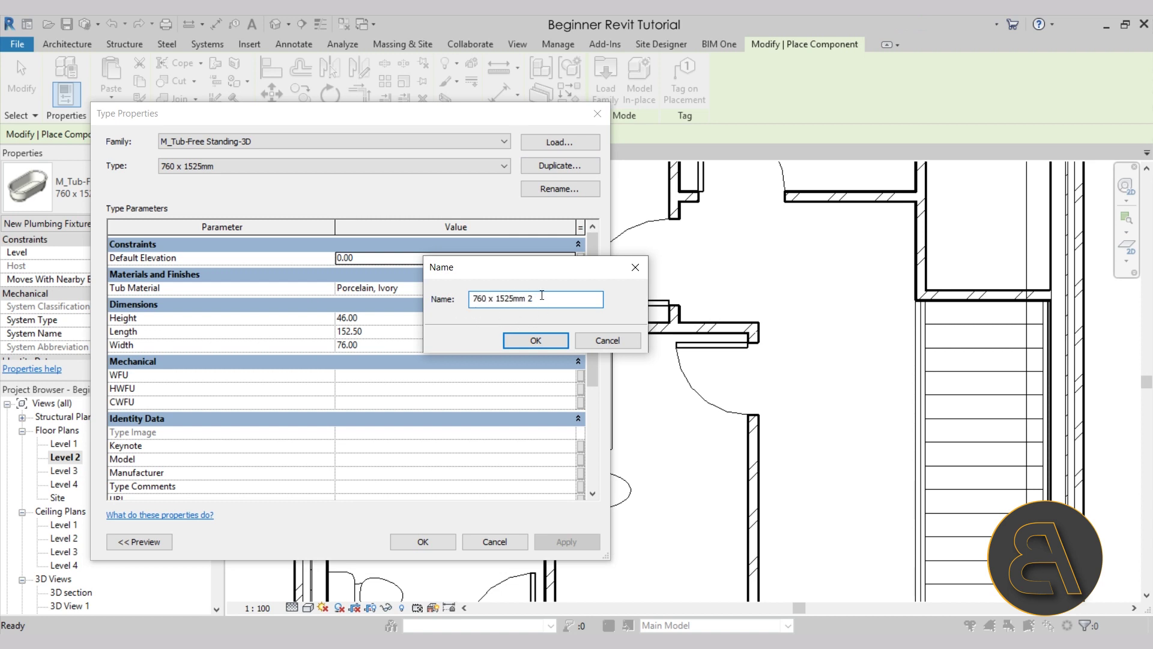
{"action": "left_click_drag", "start_coordinate": [542, 302], "coordinate": [448, 305]}
{"action": "type", "text": "Tub"}
{"action": "key", "text": "Return"}
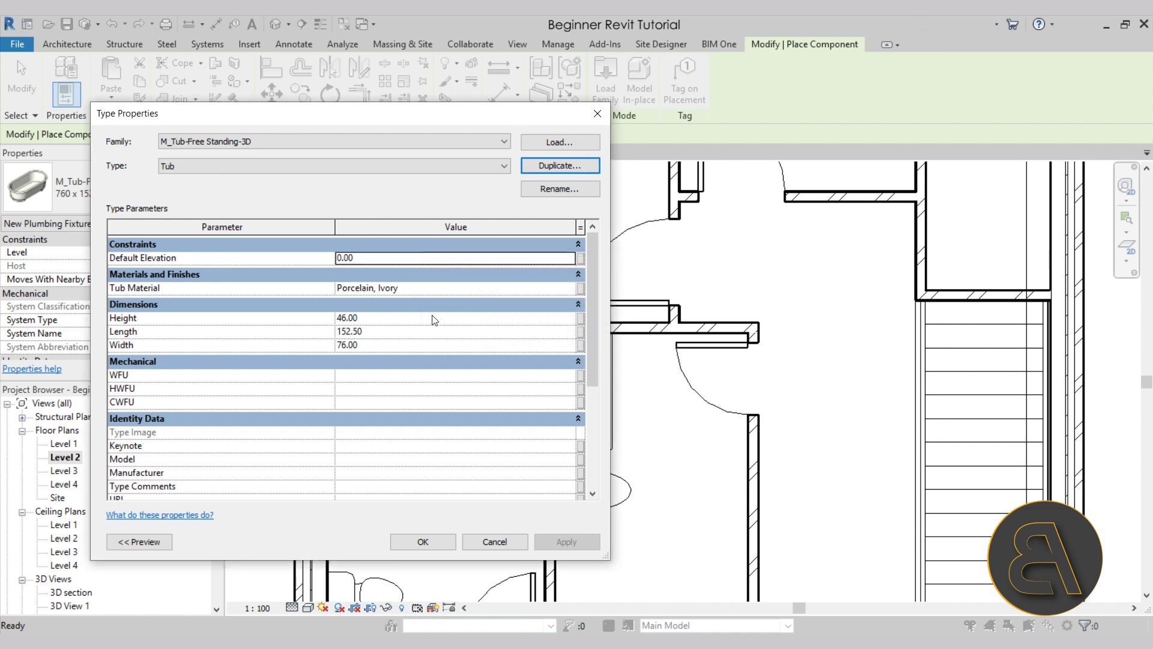
Step: Set the Tub type's length to 172.5 cm and its width to 96 cm
{"action": "left_click", "coordinate": [357, 334]}
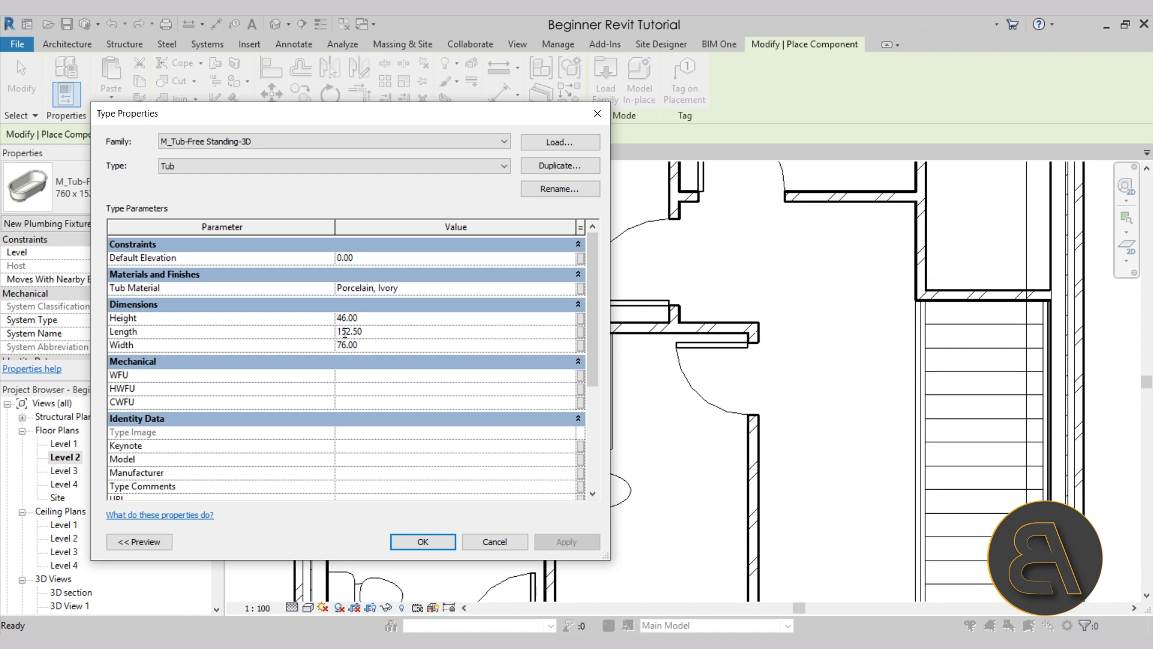
{"action": "left_click", "coordinate": [345, 332]}
{"action": "type", "text": "7"}
{"action": "key", "text": "BackSpace"}
{"action": "left_click_drag", "start_coordinate": [342, 345], "coordinate": [338, 346]}
{"action": "left_click", "coordinate": [423, 542]}
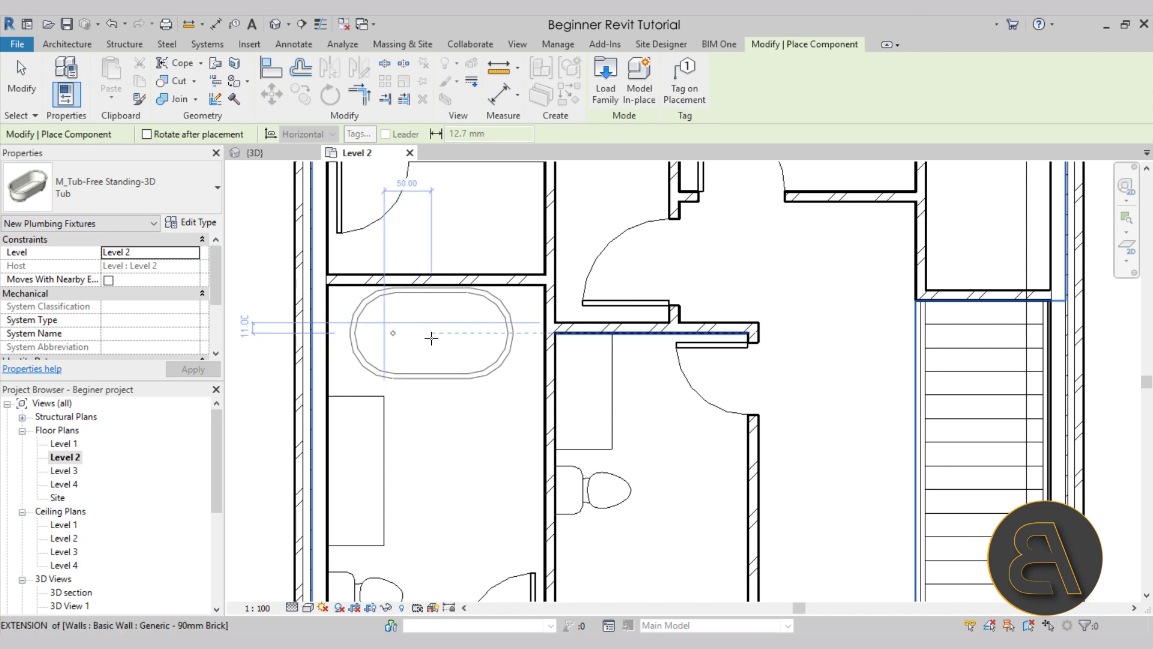
Step: Edit the Tub type again, setting its width to 86 cm and its length to 182.5 cm
{"action": "left_click", "coordinate": [191, 222]}
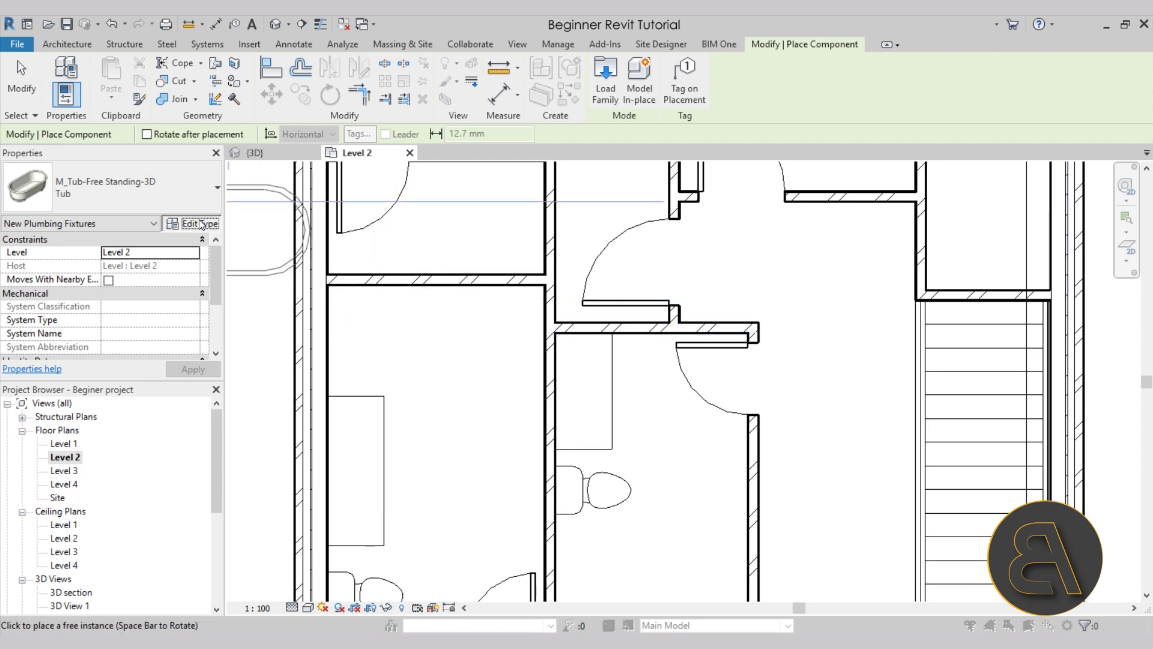
{"action": "left_click", "coordinate": [344, 345]}
{"action": "key", "text": "BackSpace"}
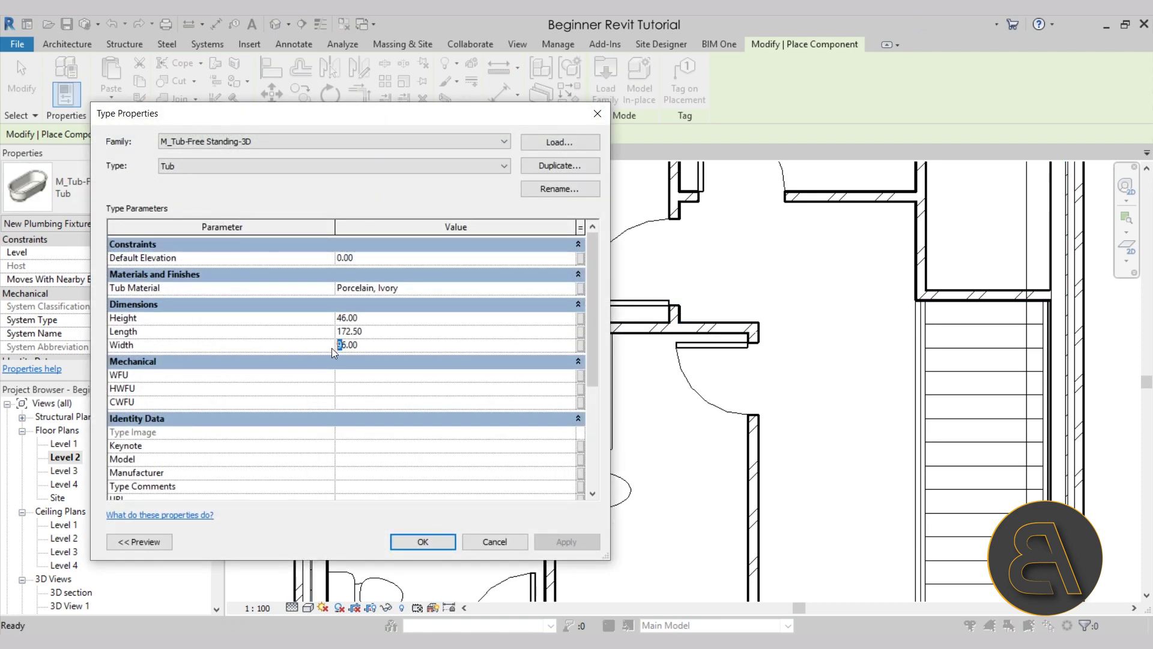
{"action": "type", "text": "8"}
{"action": "left_click", "coordinate": [343, 331]}
{"action": "left_click", "coordinate": [343, 331]}
{"action": "left_click_drag", "start_coordinate": [341, 332], "coordinate": [345, 331]}
{"action": "type", "text": "8"}
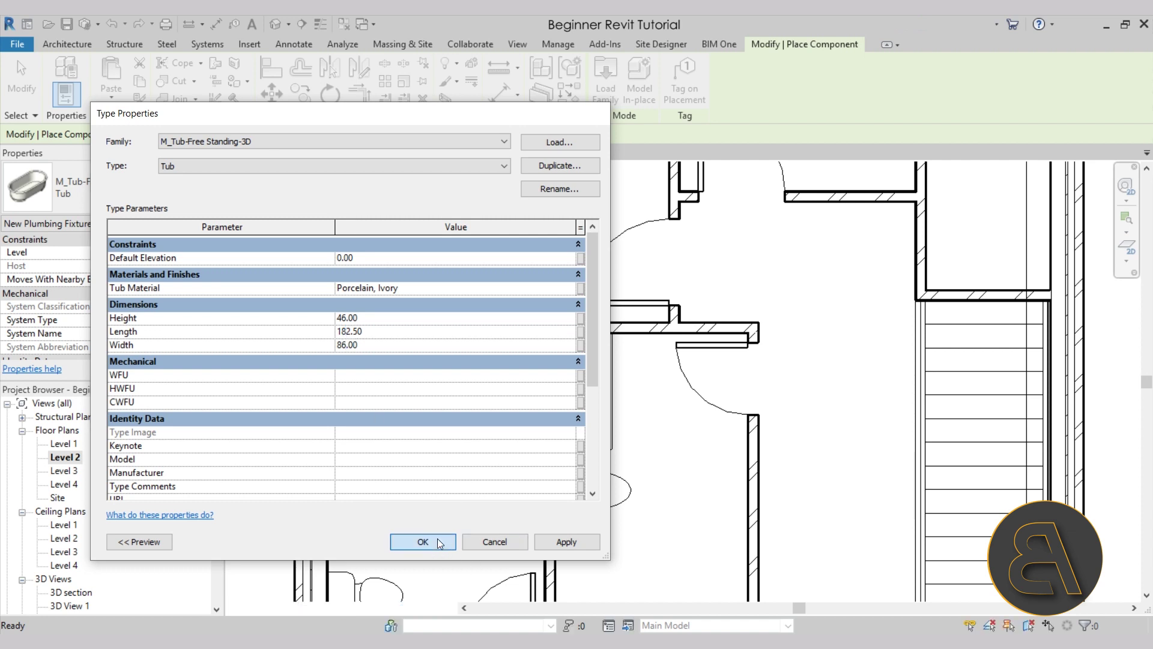
{"action": "left_click", "coordinate": [437, 538]}
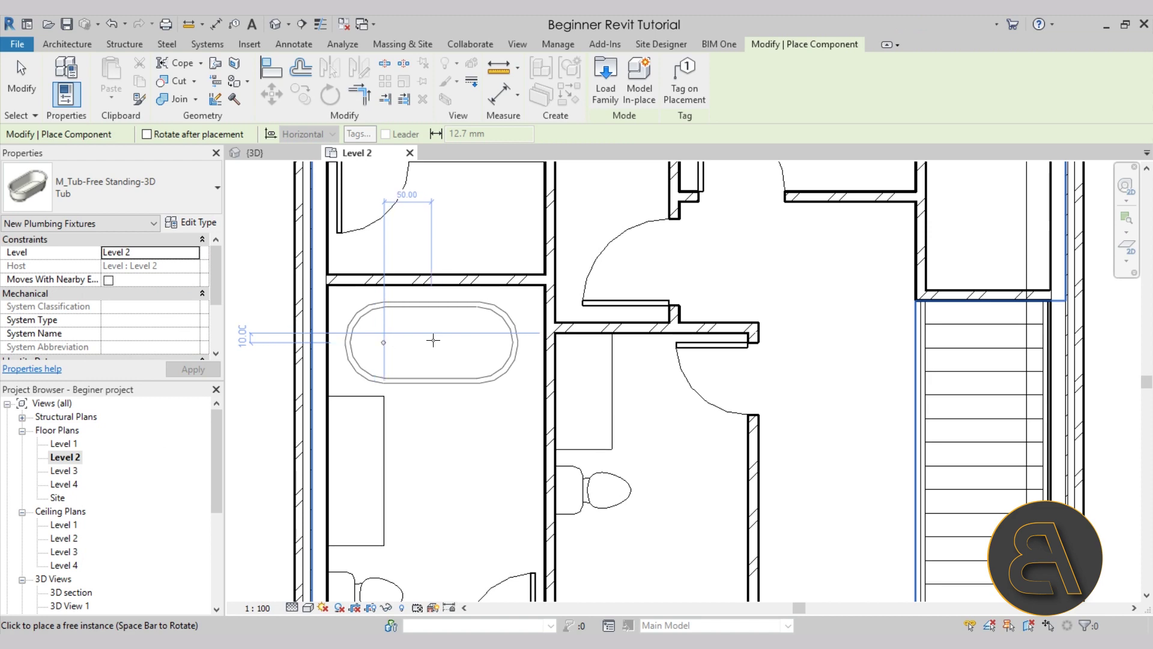
Step: Place one tub at the upper end of the left bathroom and another at the lower end of the right bathroom
{"action": "left_click", "coordinate": [435, 341]}
{"action": "middle_click_drag", "start_coordinate": [649, 590], "coordinate": [471, 422]}
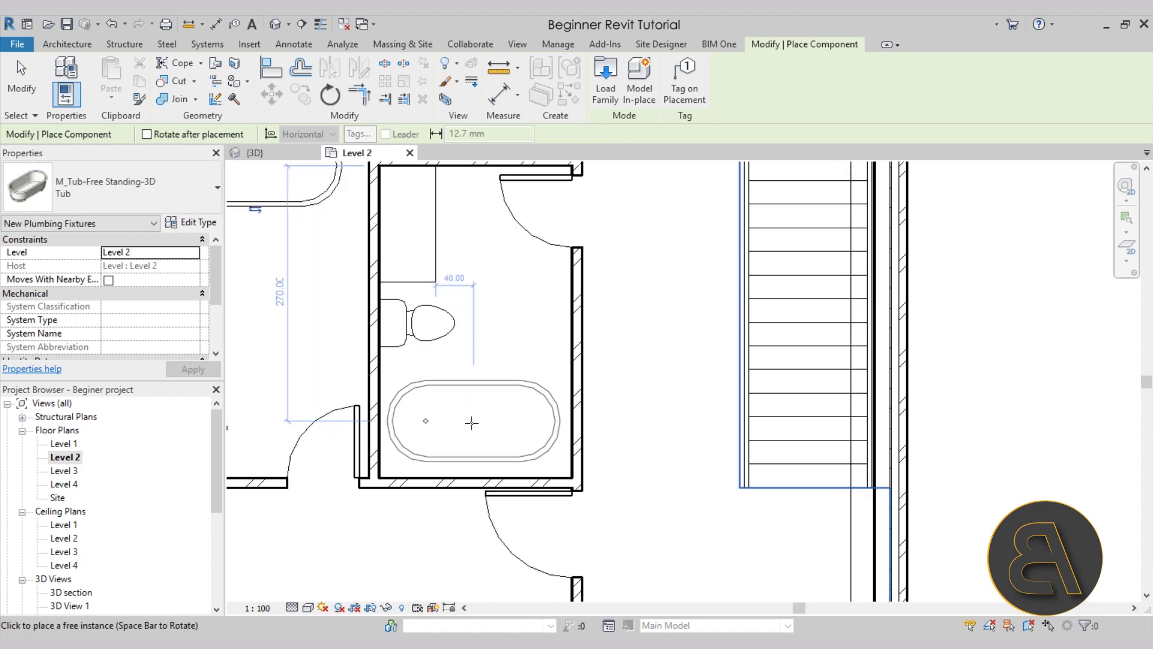
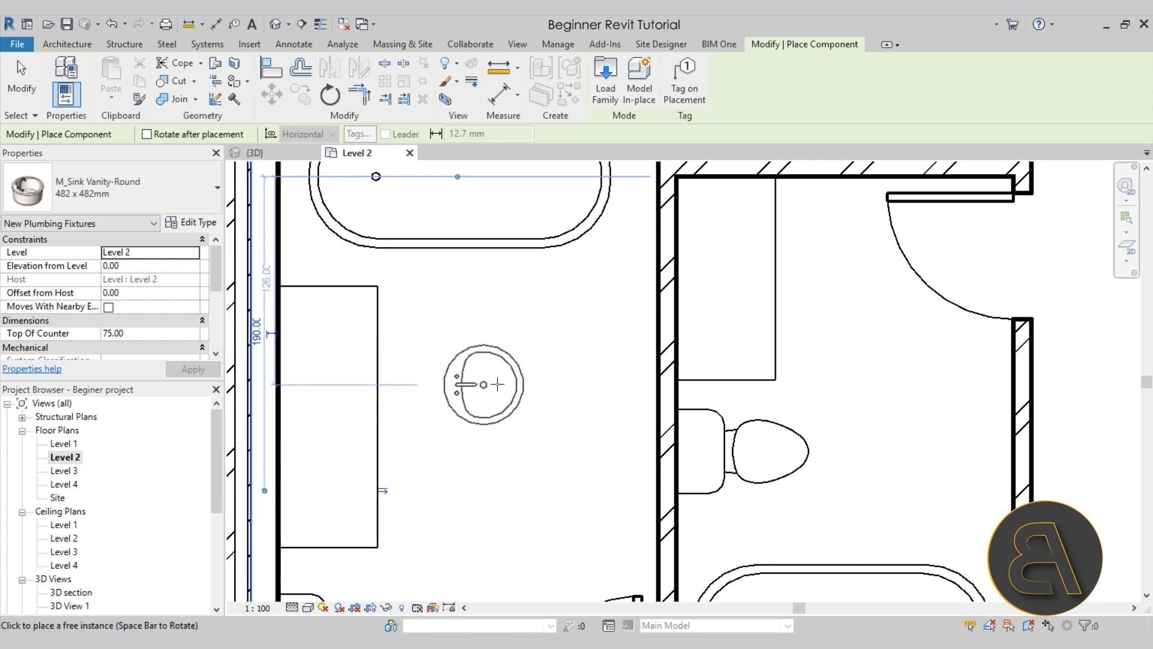
Step: Finish placing sinks and set Top Of Counter to 100 for both round vanity sinks on the left bathroom's counter
{"action": "key", "text": "Escape"}
{"action": "key", "text": "Escape"}
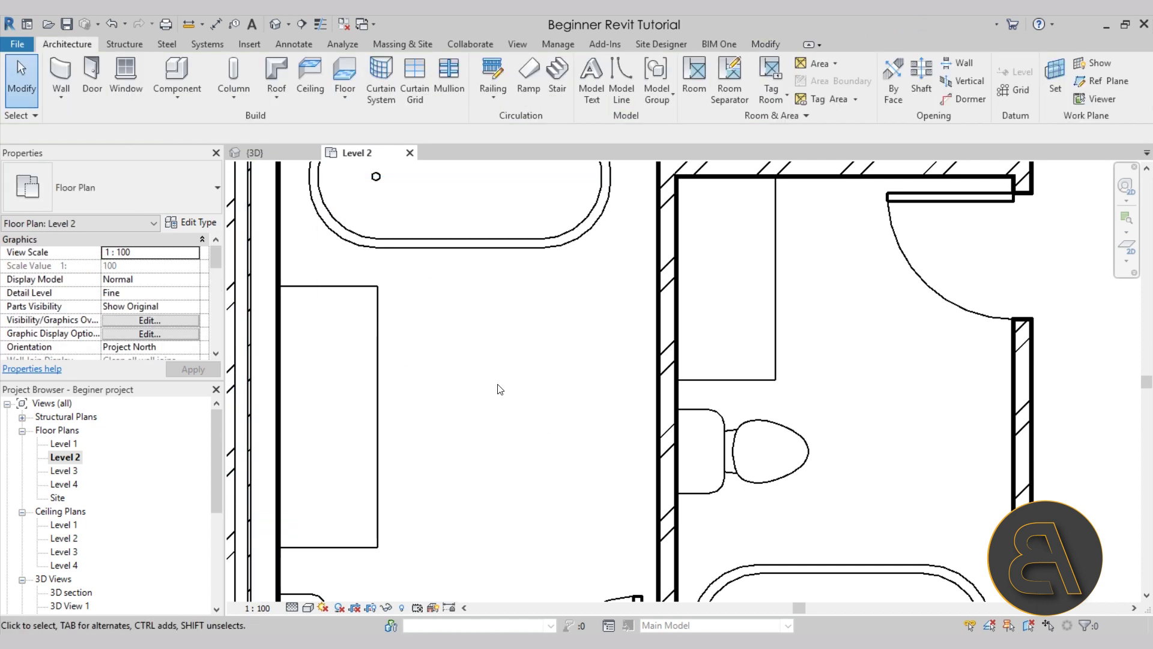
{"action": "left_click_drag", "start_coordinate": [497, 544], "coordinate": [315, 318]}
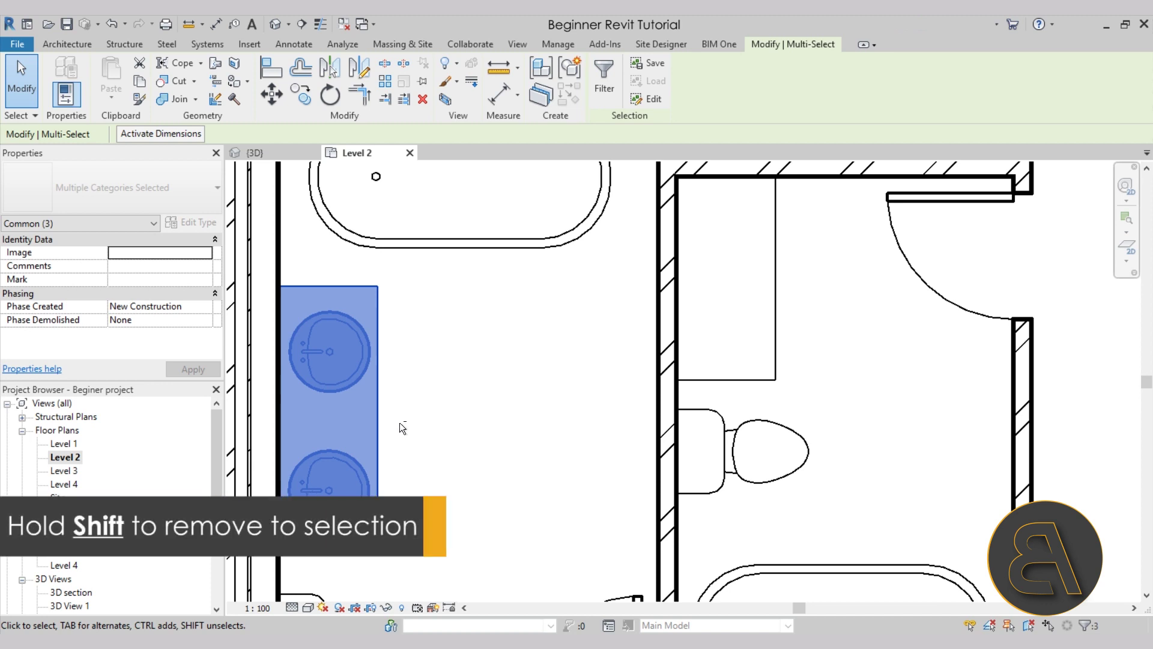
{"action": "left_click_drag", "start_coordinate": [417, 446], "coordinate": [363, 417], "text": "shift"}
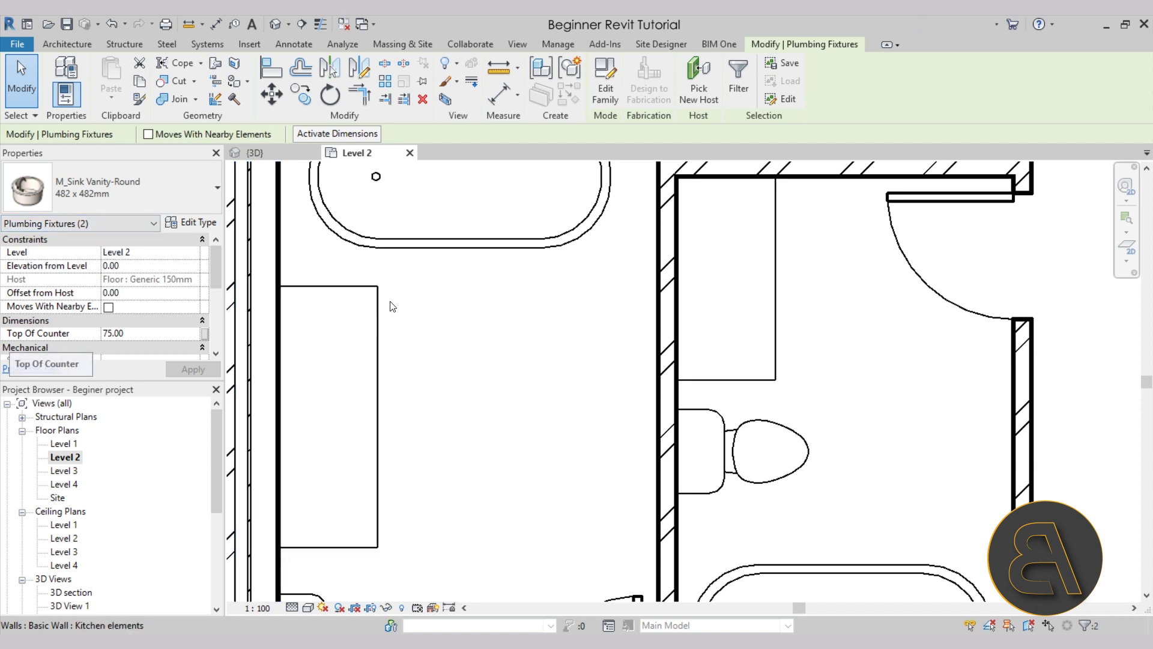
{"action": "left_click", "coordinate": [151, 334]}
{"action": "type", "text": "100"}
{"action": "left_click", "coordinate": [188, 368]}
{"action": "left_click", "coordinate": [437, 407]}
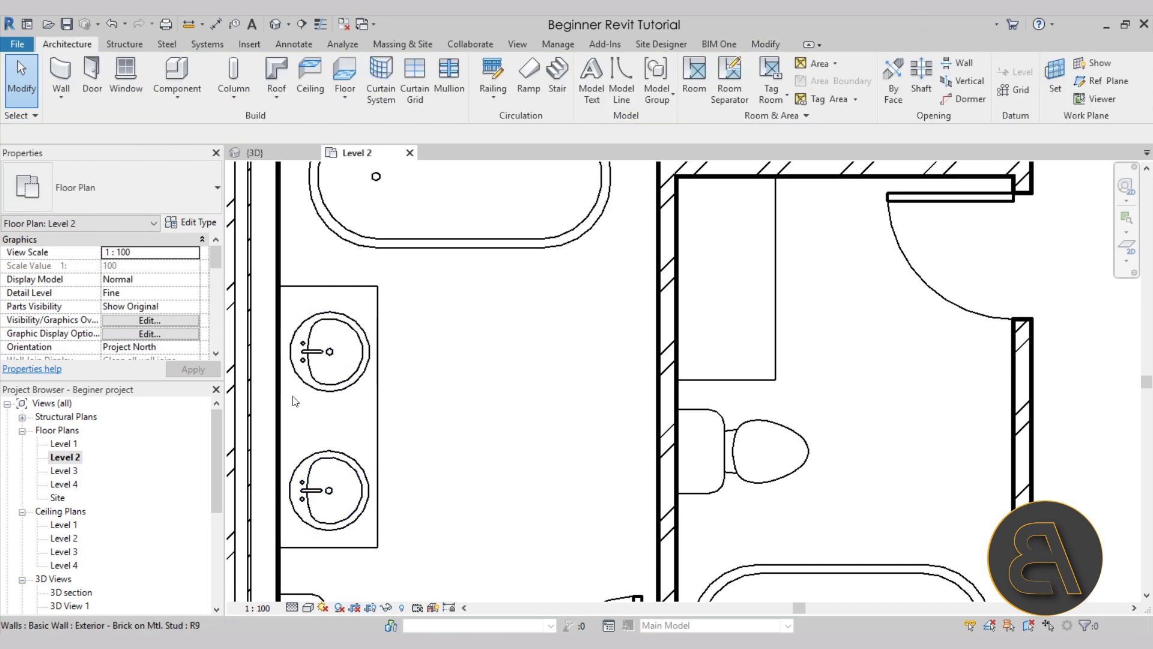
Step: Copy the upper vanity sink from the left bathroom onto the middle of the right bathroom's counter
{"action": "left_click", "coordinate": [318, 393]}
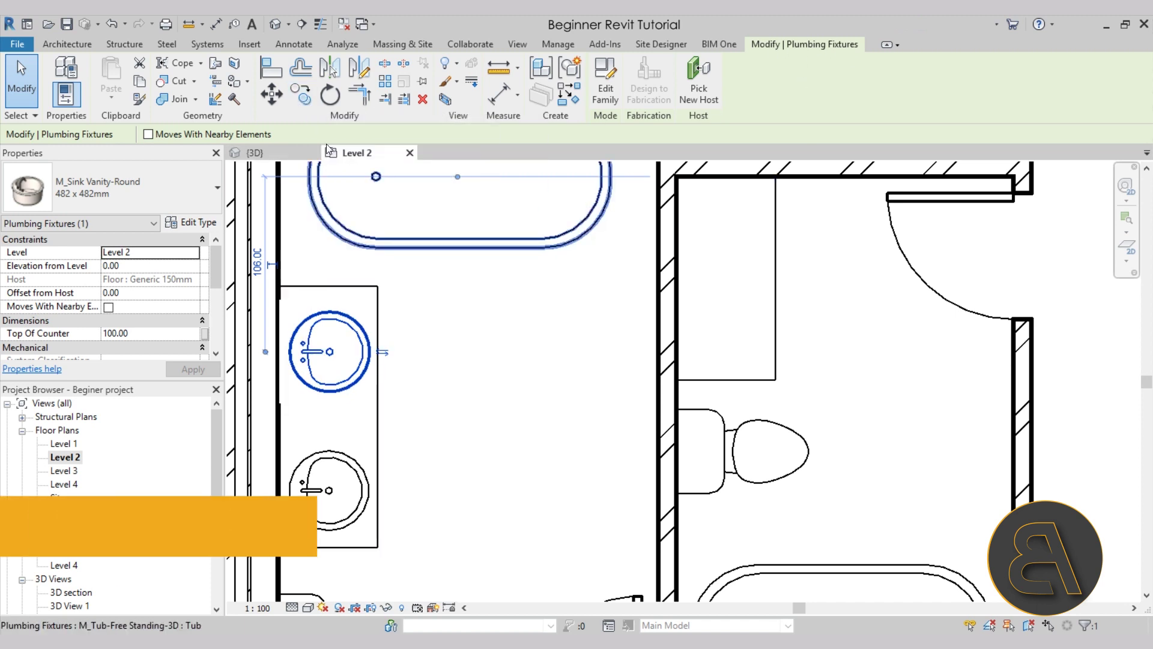
{"action": "left_click", "coordinate": [298, 98]}
{"action": "left_click", "coordinate": [326, 351]}
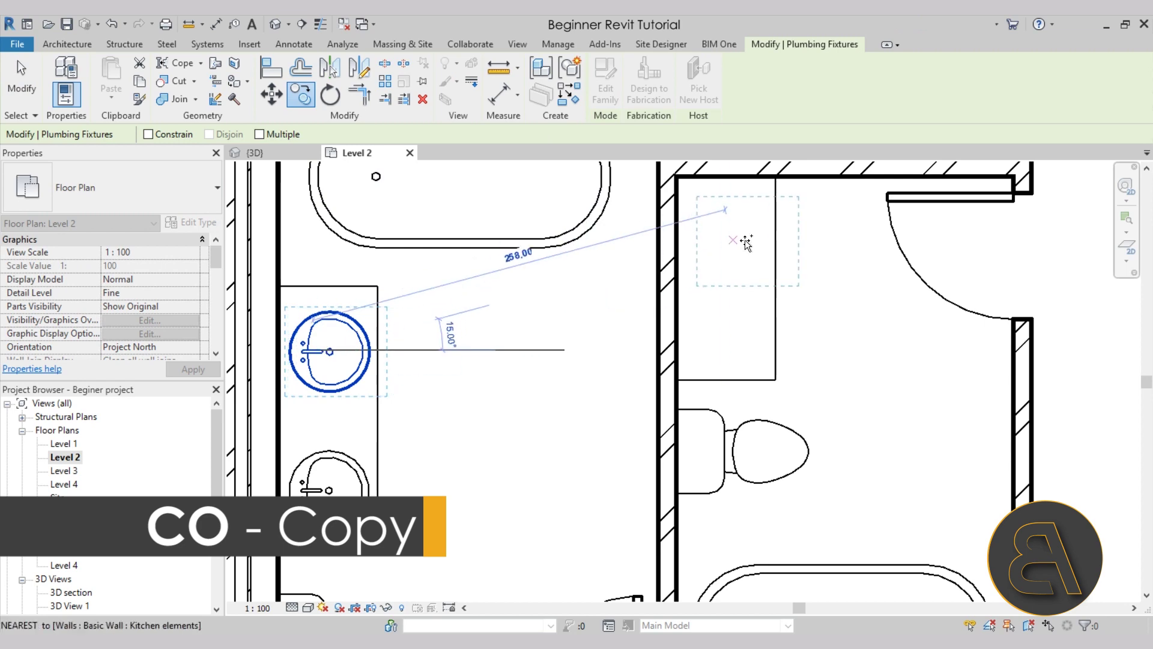
{"action": "left_click", "coordinate": [725, 273]}
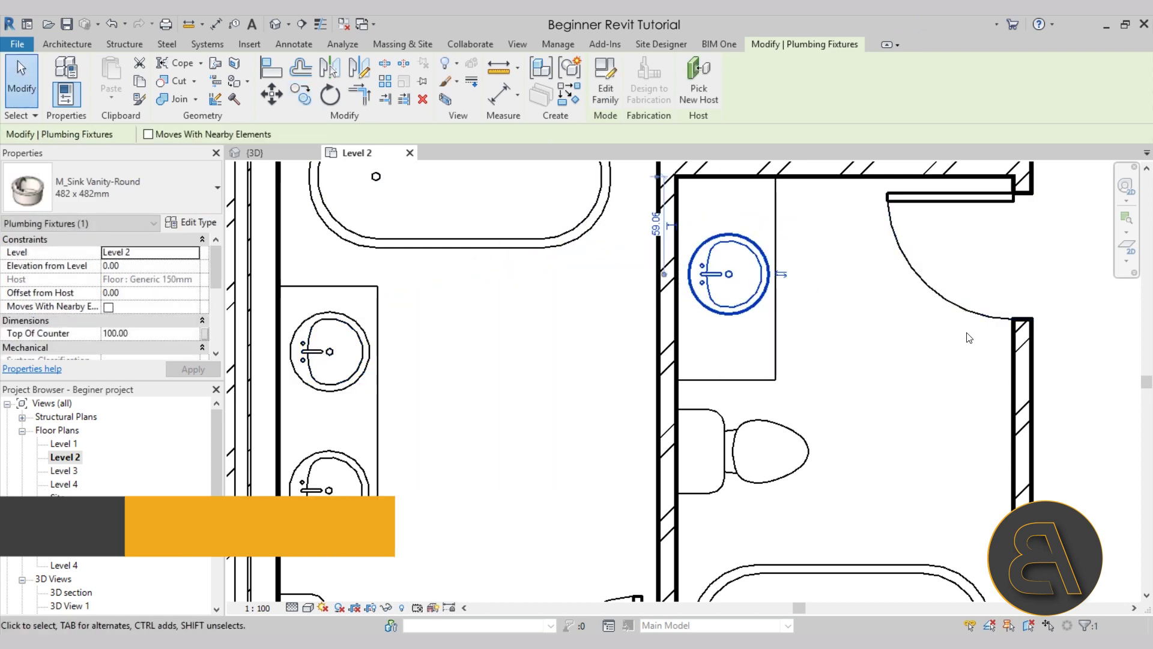
{"action": "left_click", "coordinate": [883, 358]}
Step: Examine the whole Level 2 floor plan with its placed furniture and plumbing fixtures
{"action": "scroll", "coordinate": [883, 361], "scroll_direction": "down", "scroll_amount": 5}
{"action": "middle_click_drag", "start_coordinate": [803, 387], "coordinate": [633, 326]}
{"action": "scroll", "coordinate": [633, 326], "scroll_direction": "down", "scroll_amount": 5}
{"action": "middle_click_drag", "start_coordinate": [574, 373], "coordinate": [543, 382]}
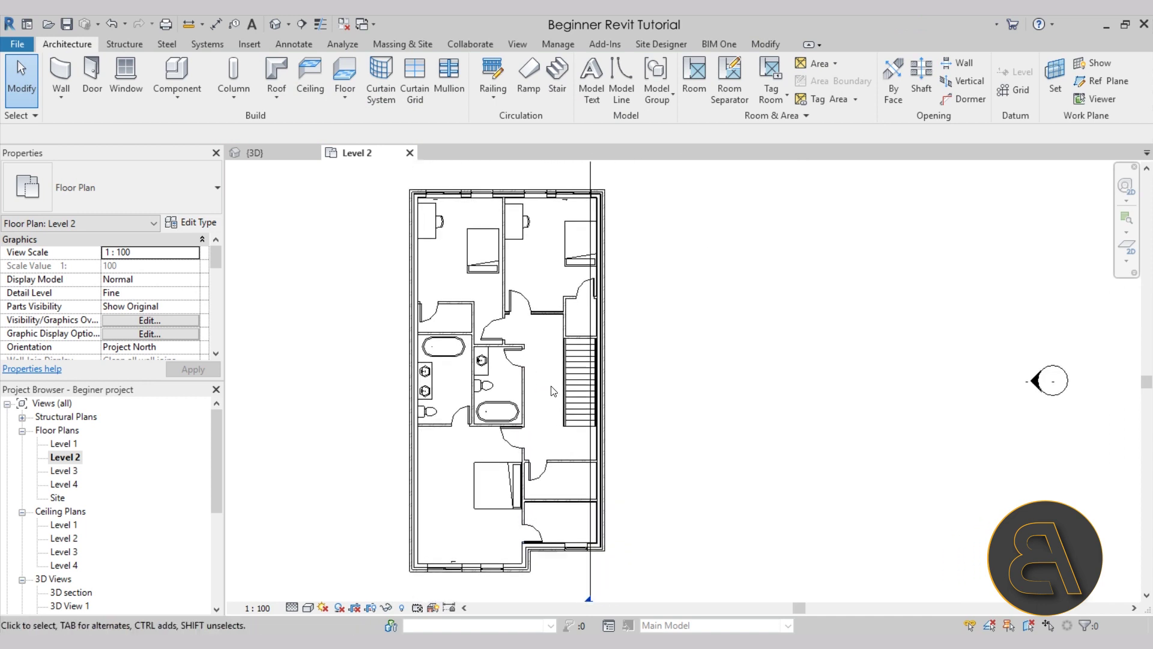
{"action": "middle_click_drag", "start_coordinate": [470, 551], "coordinate": [458, 517]}
{"action": "scroll", "coordinate": [458, 533], "scroll_direction": "up", "scroll_amount": 2}
{"action": "scroll", "coordinate": [458, 517], "scroll_direction": "down", "scroll_amount": 2}
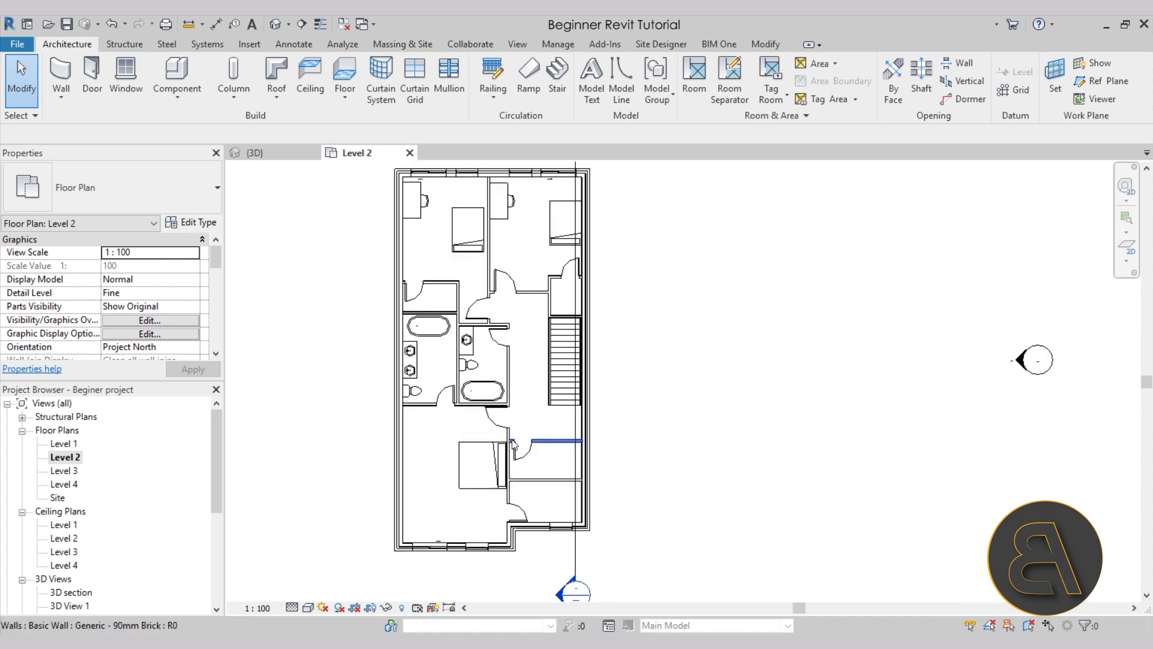
{"action": "middle_click_drag", "start_coordinate": [528, 417], "coordinate": [522, 442]}
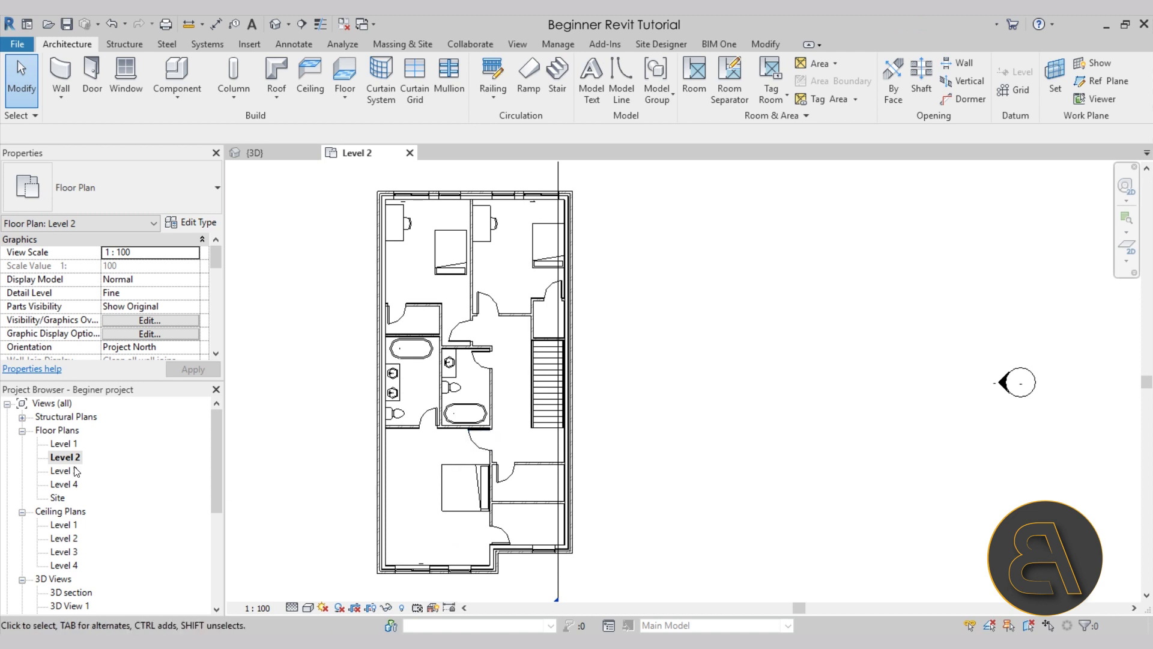
Step: Open the Level 1 floor plan
{"action": "double_click", "coordinate": [66, 443]}
{"action": "middle_click_drag", "start_coordinate": [495, 327], "coordinate": [503, 325]}
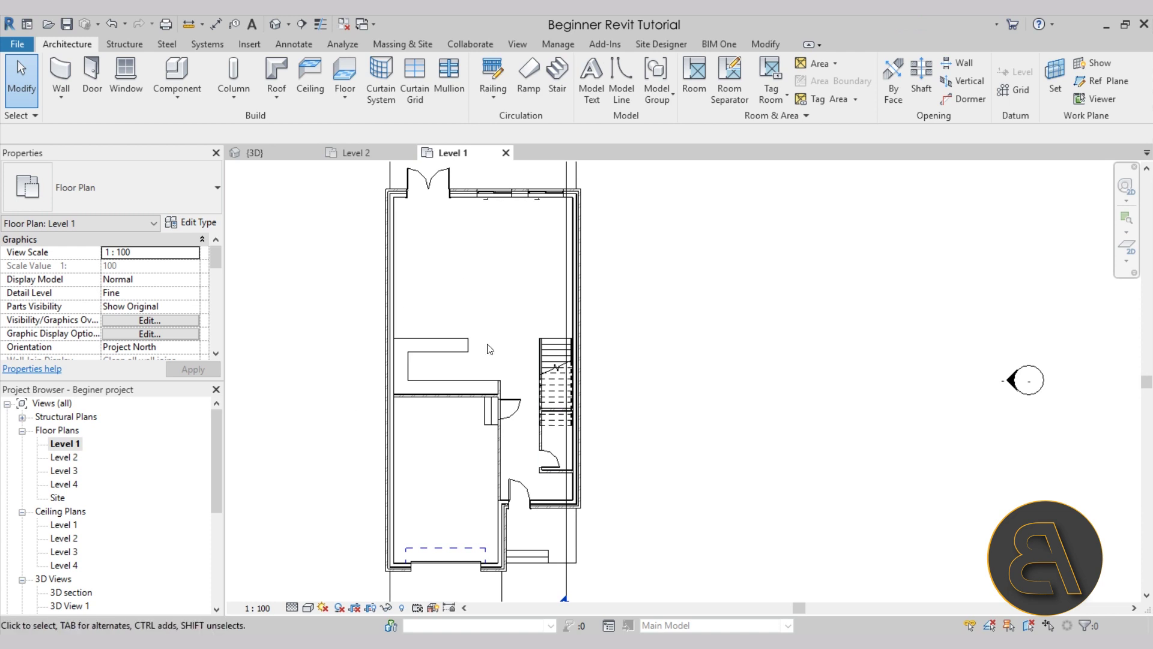
{"action": "left_click", "coordinate": [194, 73]}
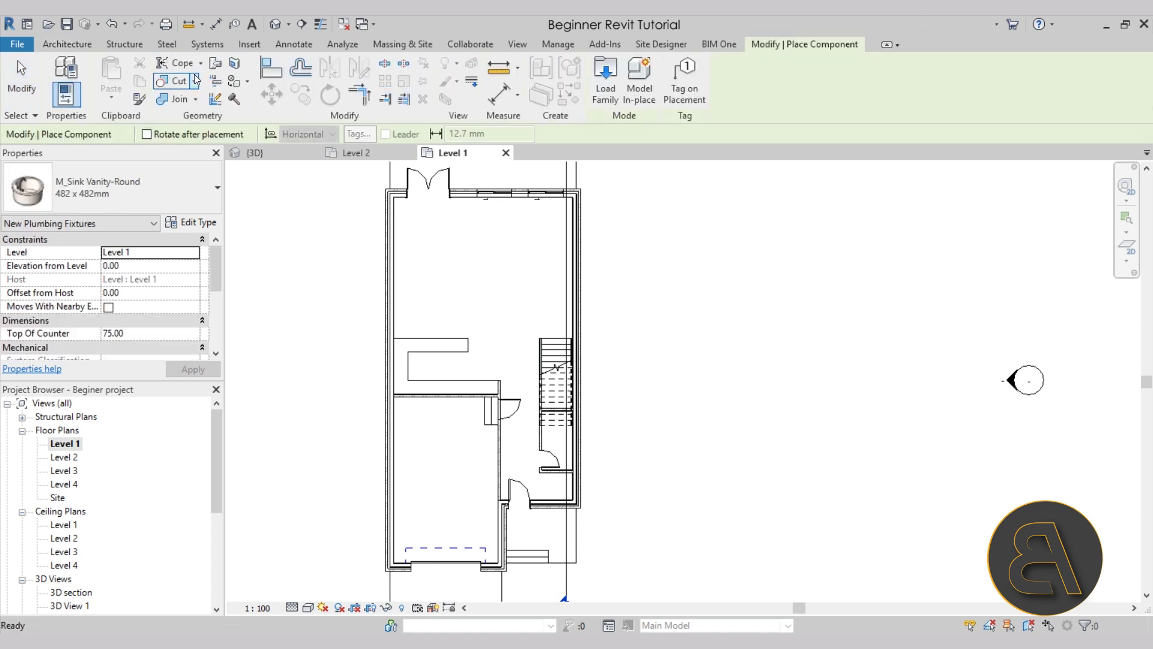
{"action": "left_click", "coordinate": [610, 98]}
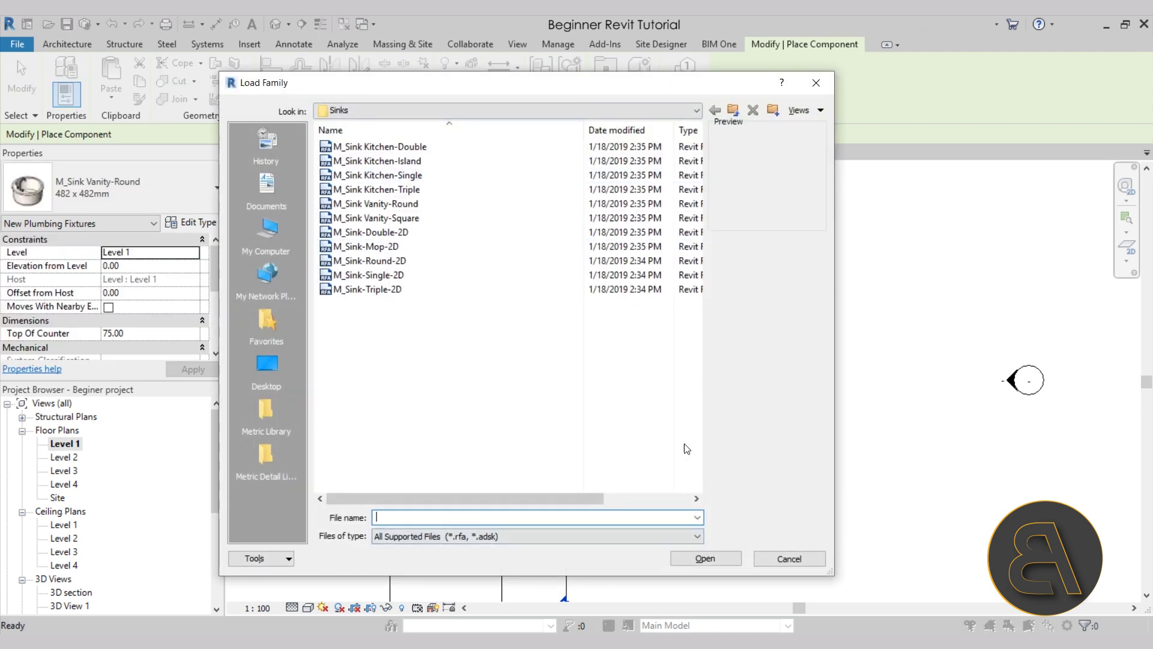
{"action": "left_click", "coordinate": [797, 558]}
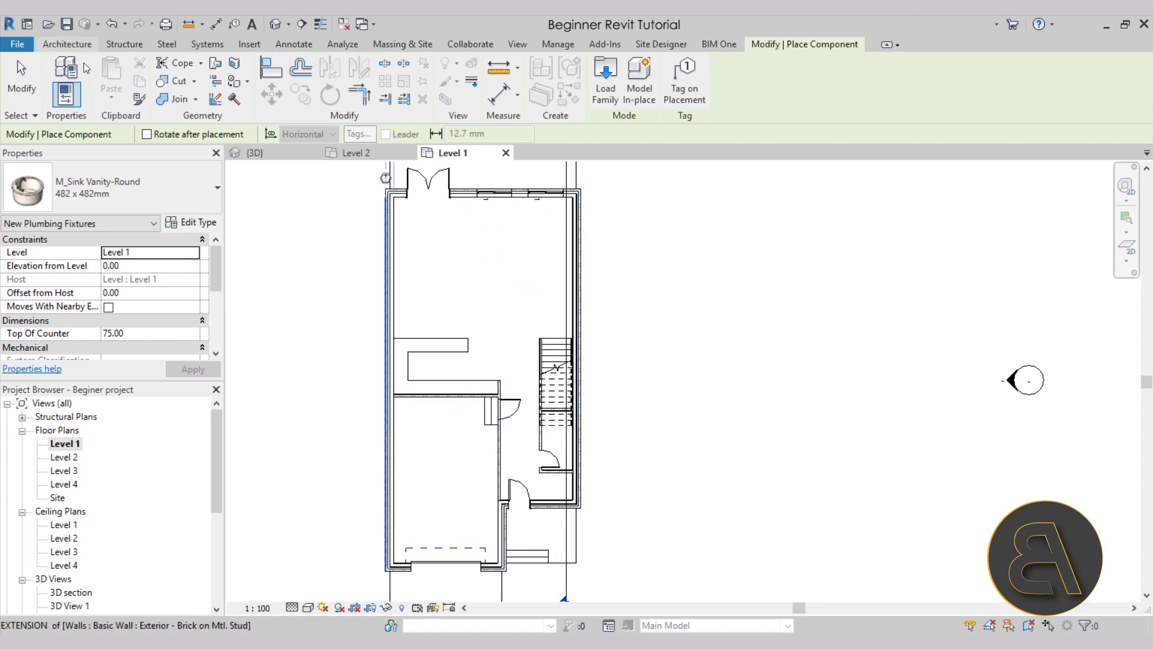
{"action": "key", "text": "Escape"}
Step: Place a Camber_Sectional_Sofa_14970 in the Level 1 living area, rotated with its back to the left and centred about 260 cm below the upper wall
{"action": "left_click", "coordinate": [170, 84]}
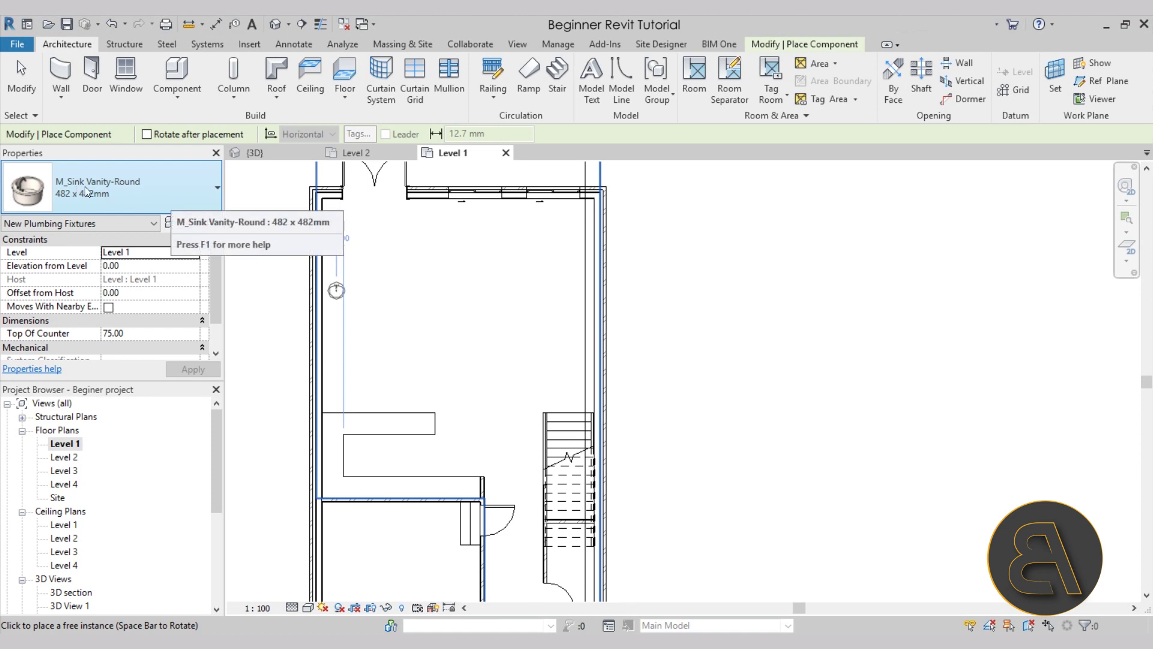
{"action": "left_click", "coordinate": [129, 185]}
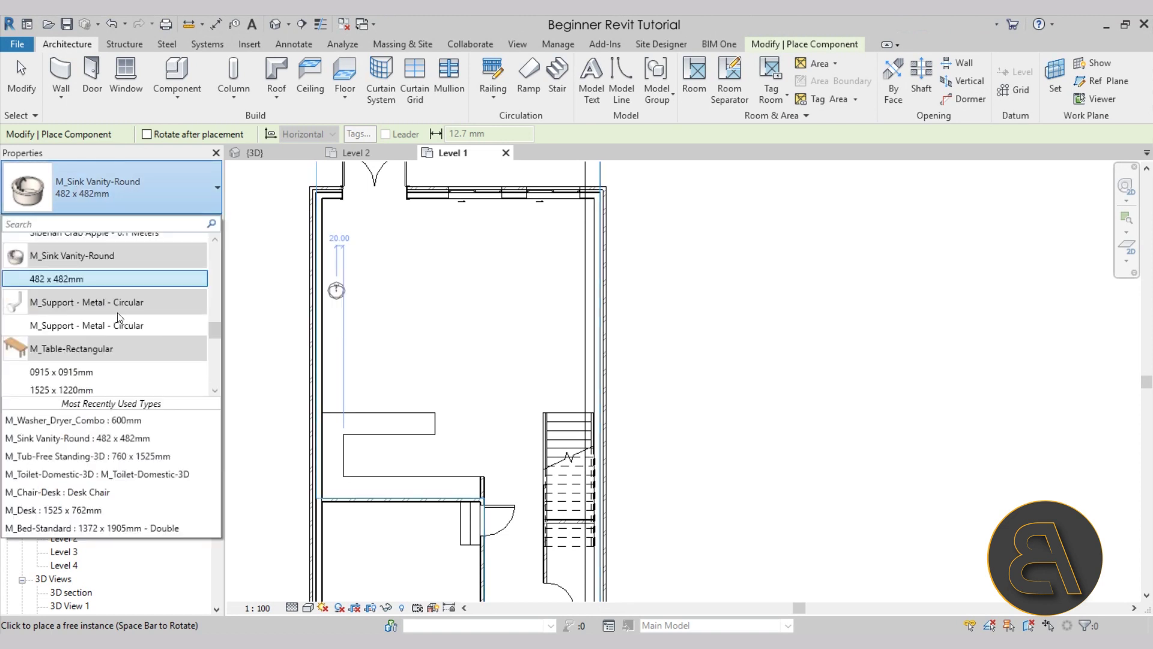
{"action": "scroll", "coordinate": [119, 318], "scroll_direction": "down", "scroll_amount": 5}
{"action": "scroll", "coordinate": [118, 315], "scroll_direction": "up", "scroll_amount": 10}
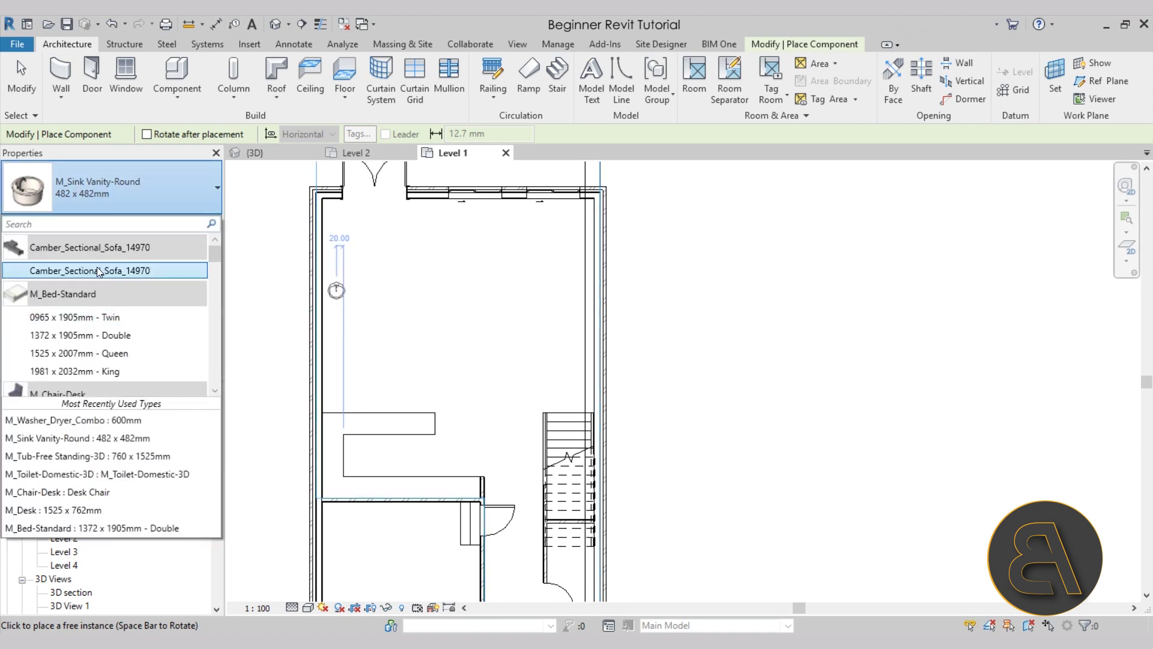
{"action": "left_click", "coordinate": [62, 271]}
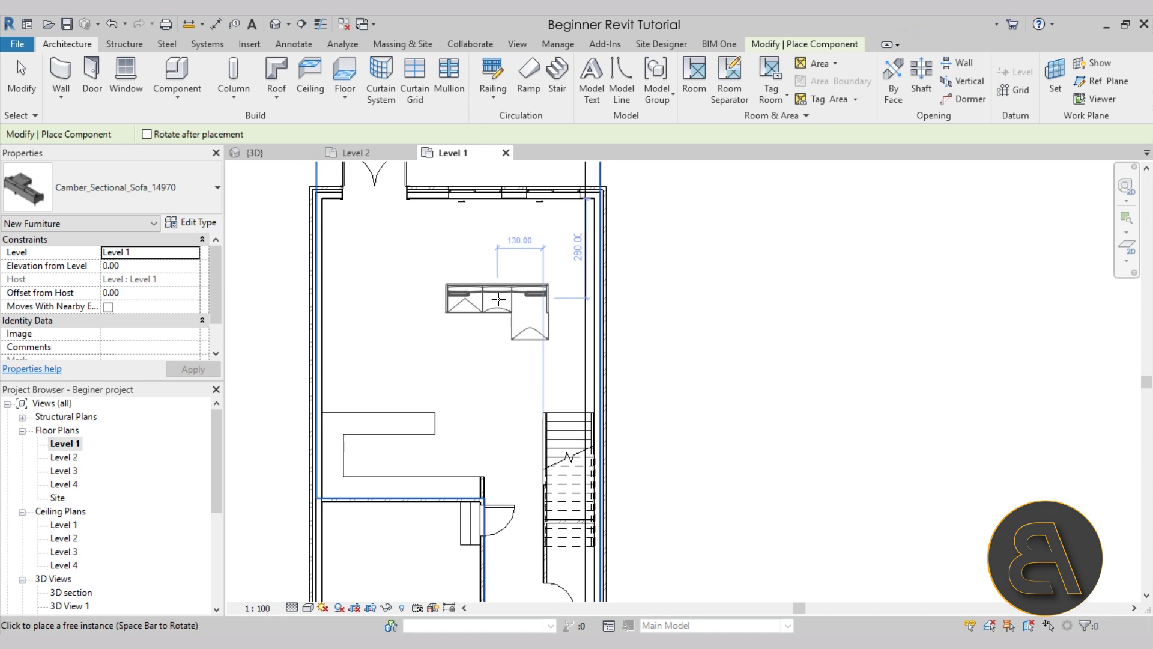
{"action": "key", "text": "space"}
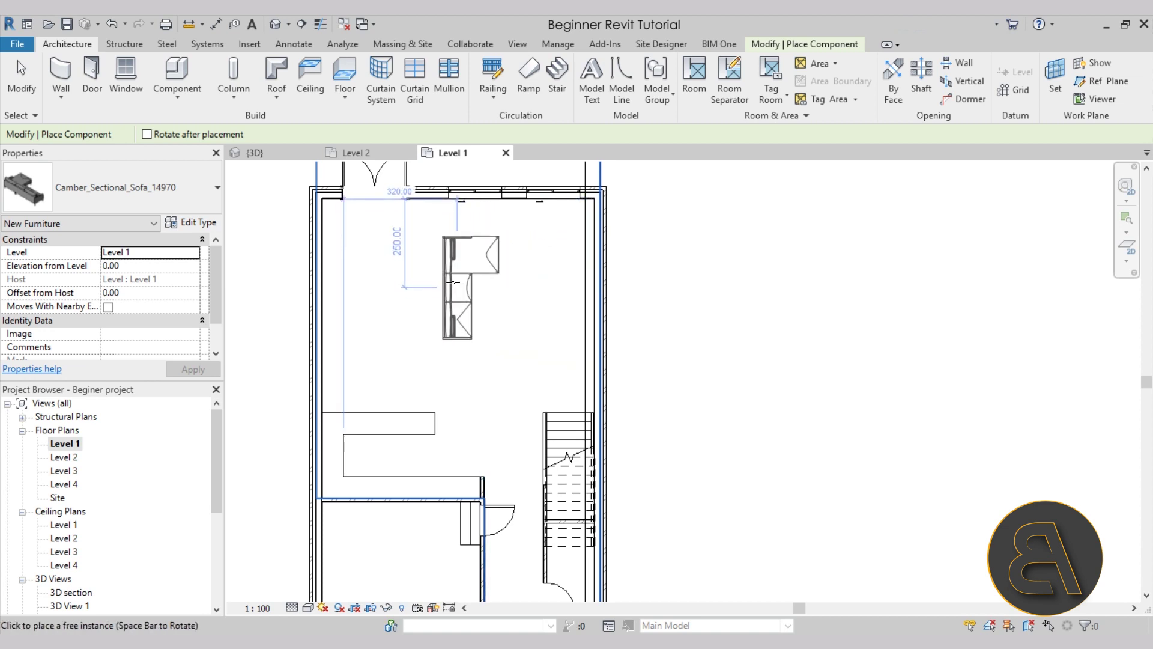
{"action": "left_click", "coordinate": [466, 291]}
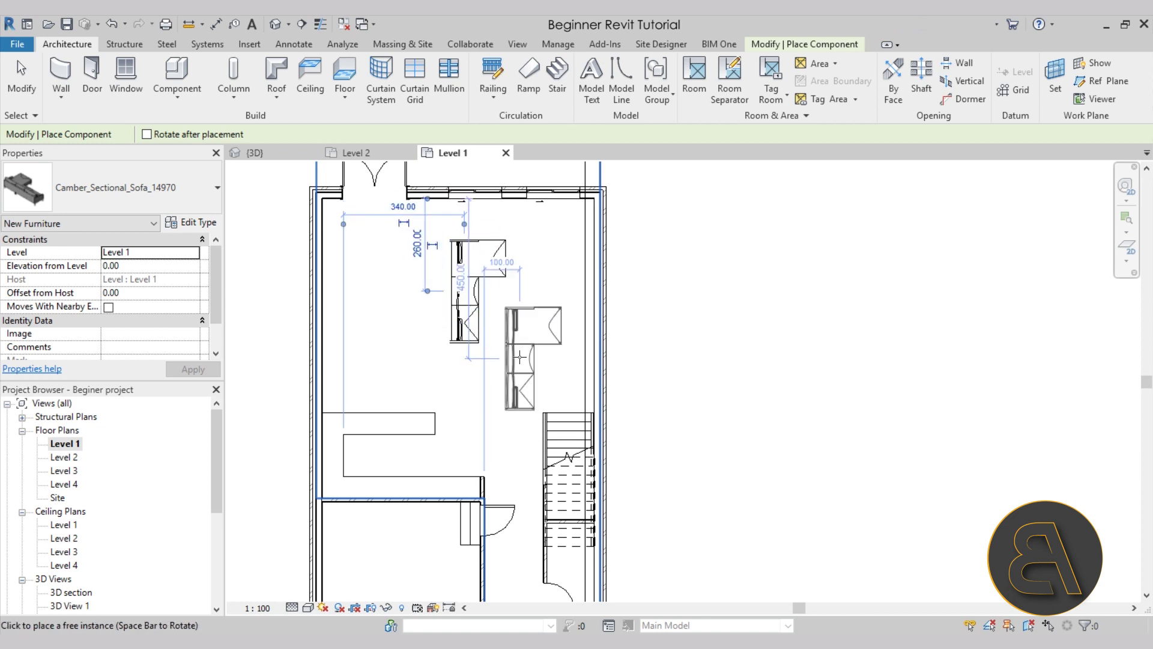
{"action": "key", "text": "Escape"}
{"action": "key", "text": "Escape"}
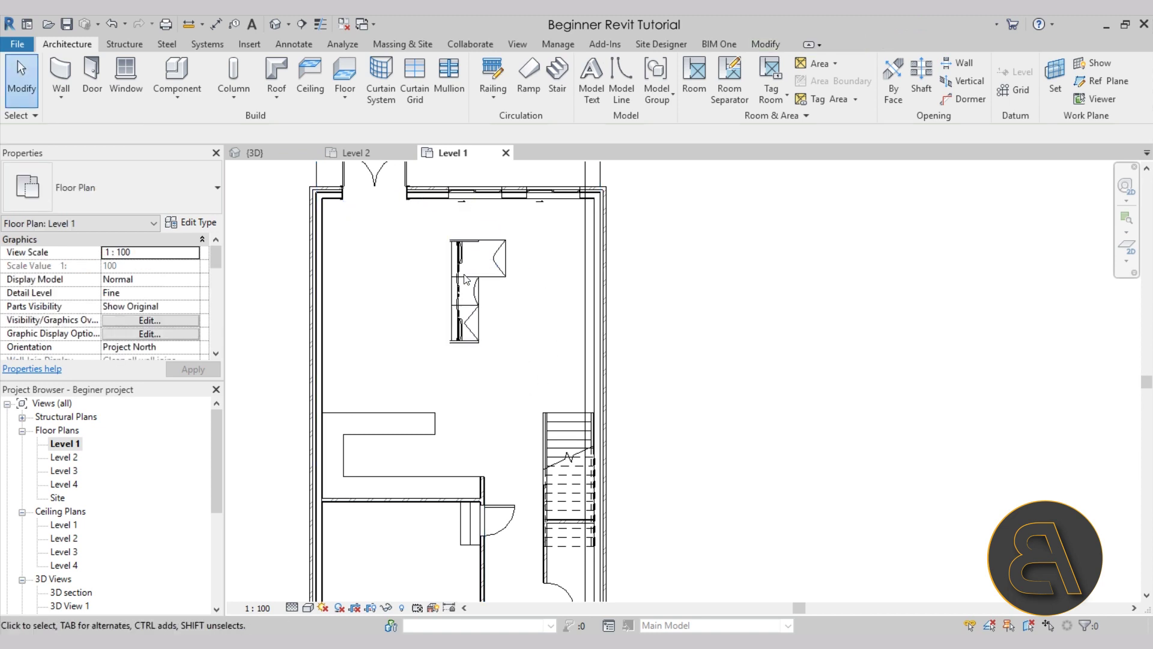
{"action": "scroll", "coordinate": [498, 274], "scroll_direction": "up", "scroll_amount": 2}
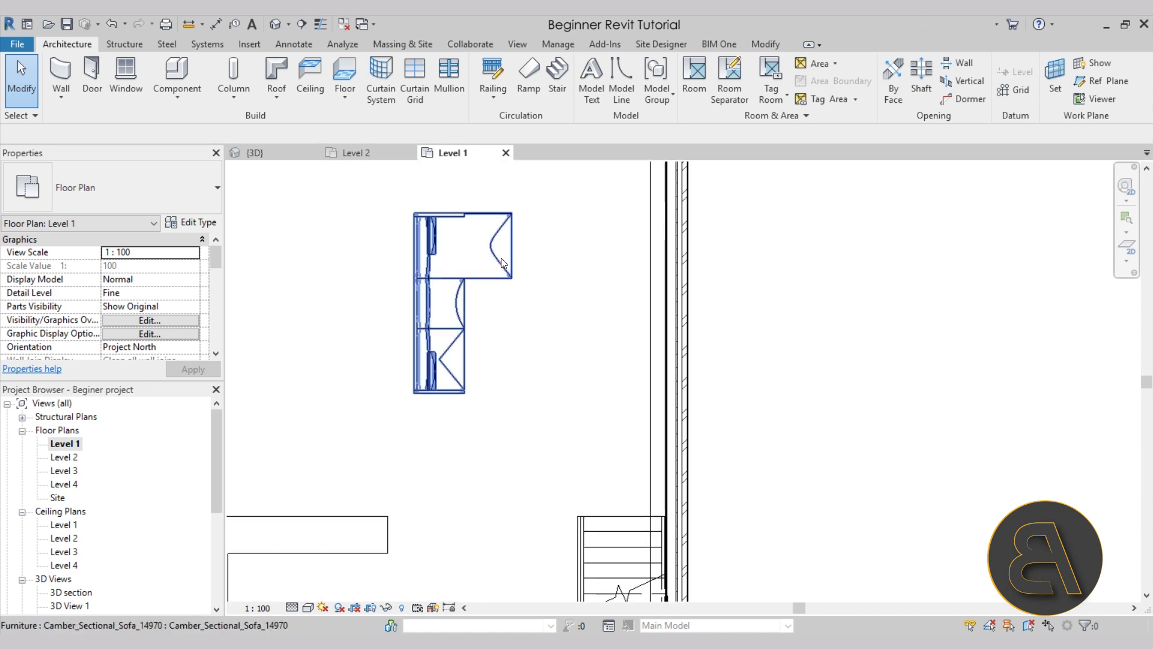
{"action": "scroll", "coordinate": [504, 282], "scroll_direction": "down", "scroll_amount": 2}
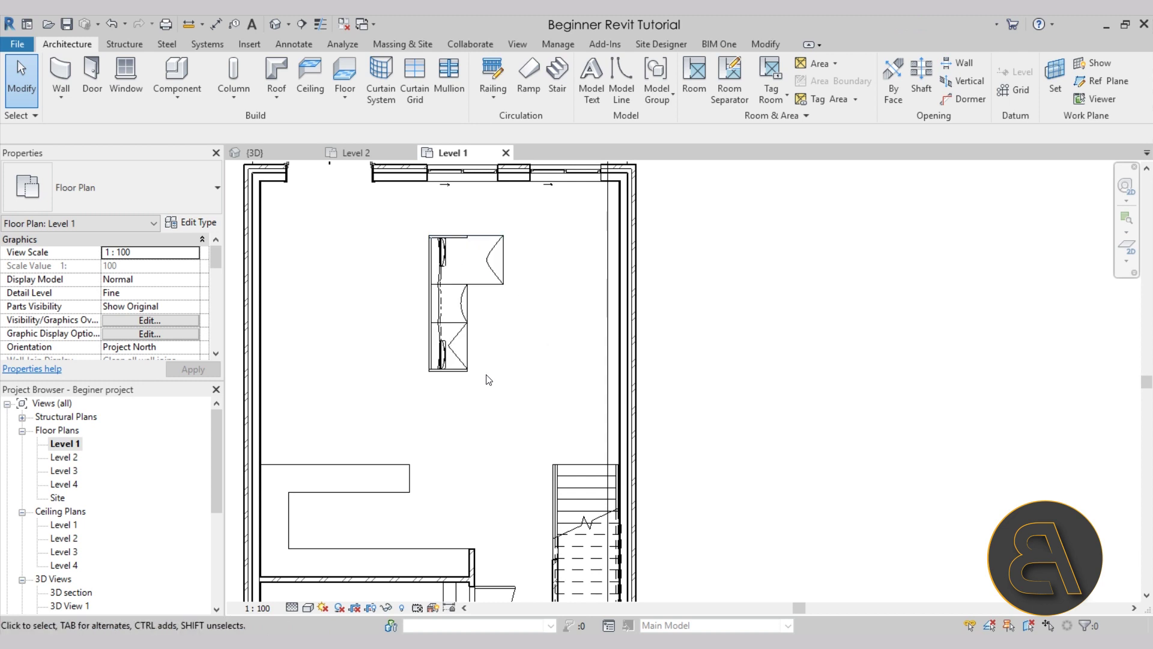
Step: Mirror the sectional sofa about its own horizontal centre axis, without keeping a copy of the original
{"action": "scroll", "coordinate": [459, 383], "scroll_direction": "down", "scroll_amount": 3}
{"action": "middle_click_drag", "start_coordinate": [499, 397], "coordinate": [482, 357]}
{"action": "scroll", "coordinate": [439, 336], "scroll_direction": "up", "scroll_amount": 2}
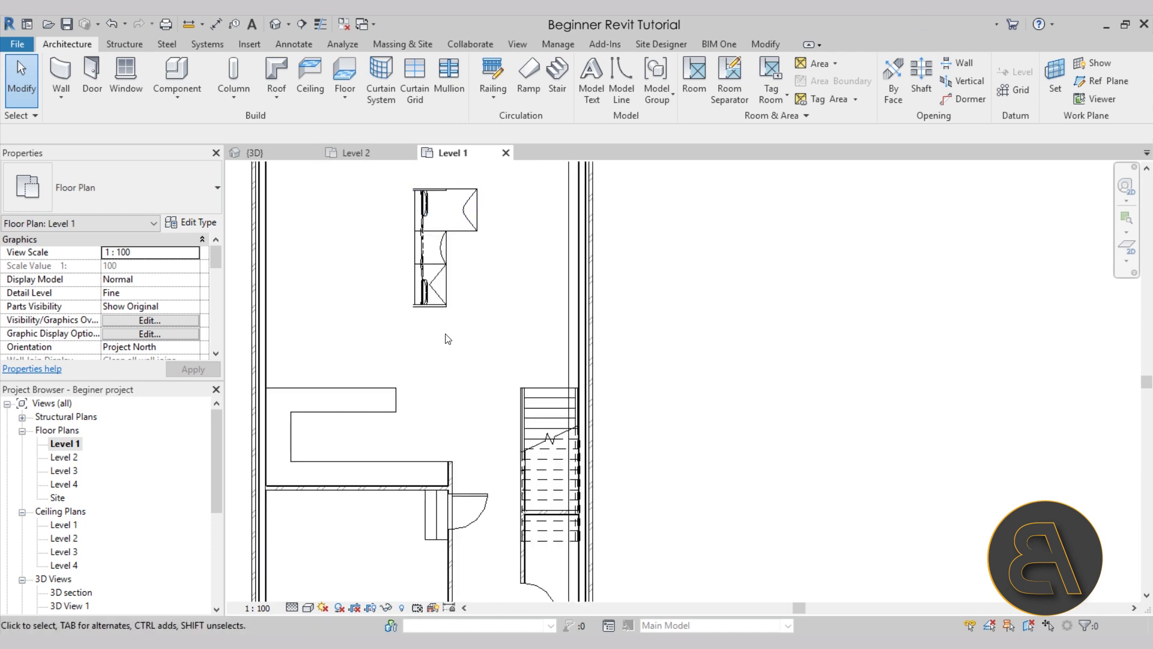
{"action": "middle_click_drag", "start_coordinate": [471, 334], "coordinate": [466, 369]}
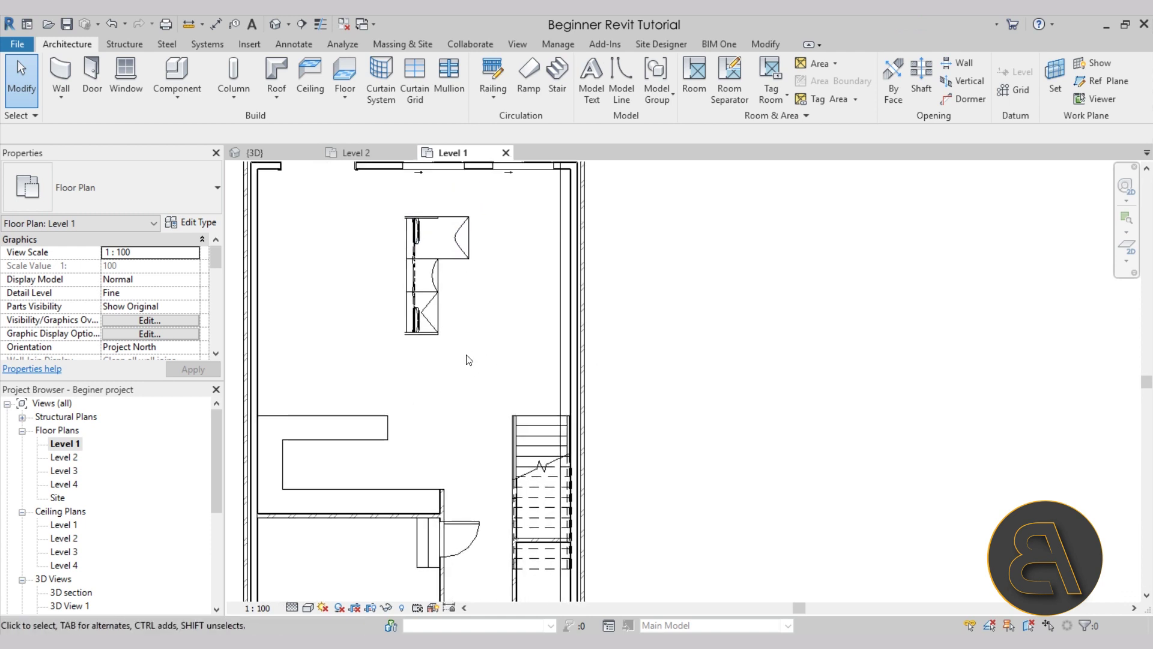
{"action": "left_click", "coordinate": [441, 330]}
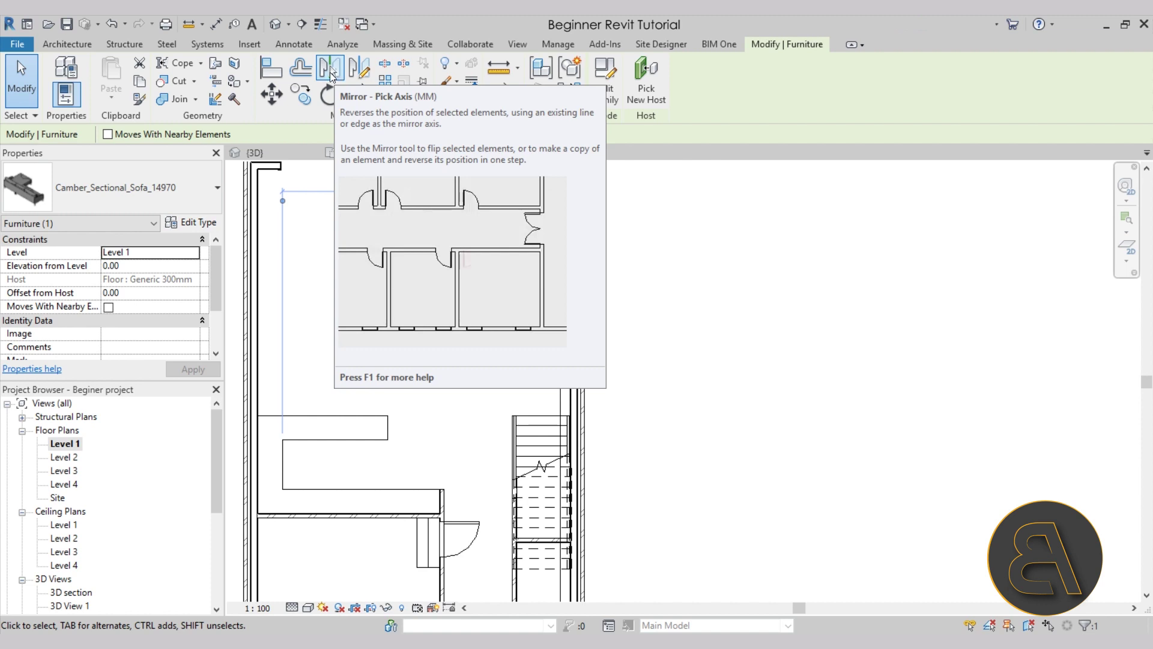
{"action": "left_click", "coordinate": [329, 72]}
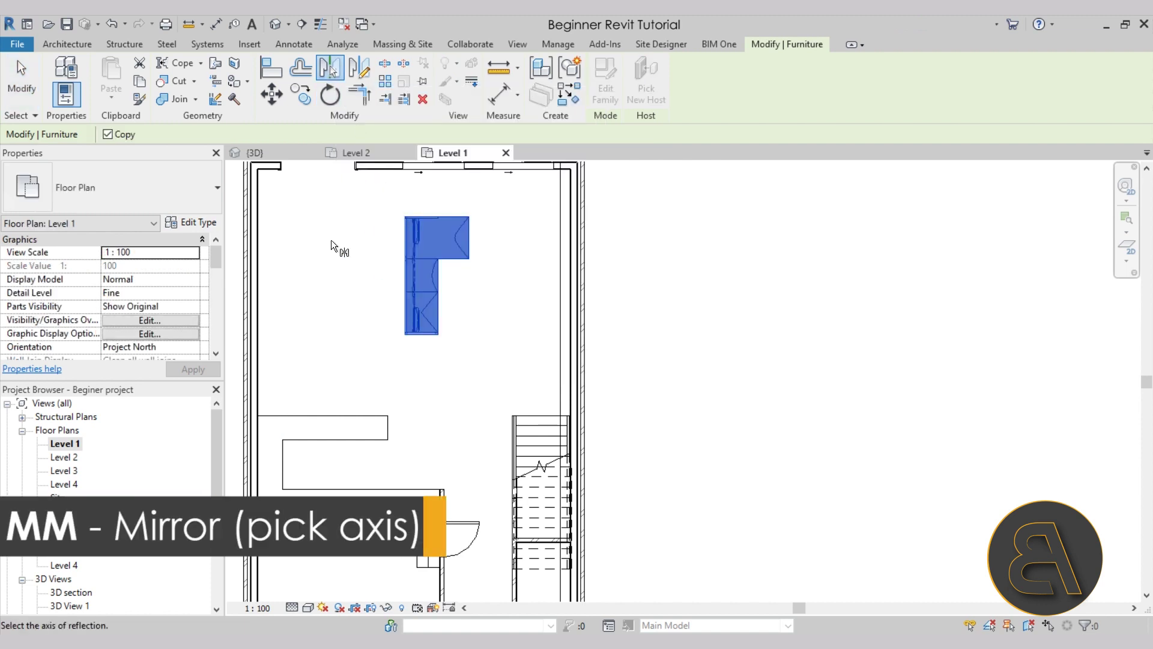
{"action": "left_click", "coordinate": [124, 137]}
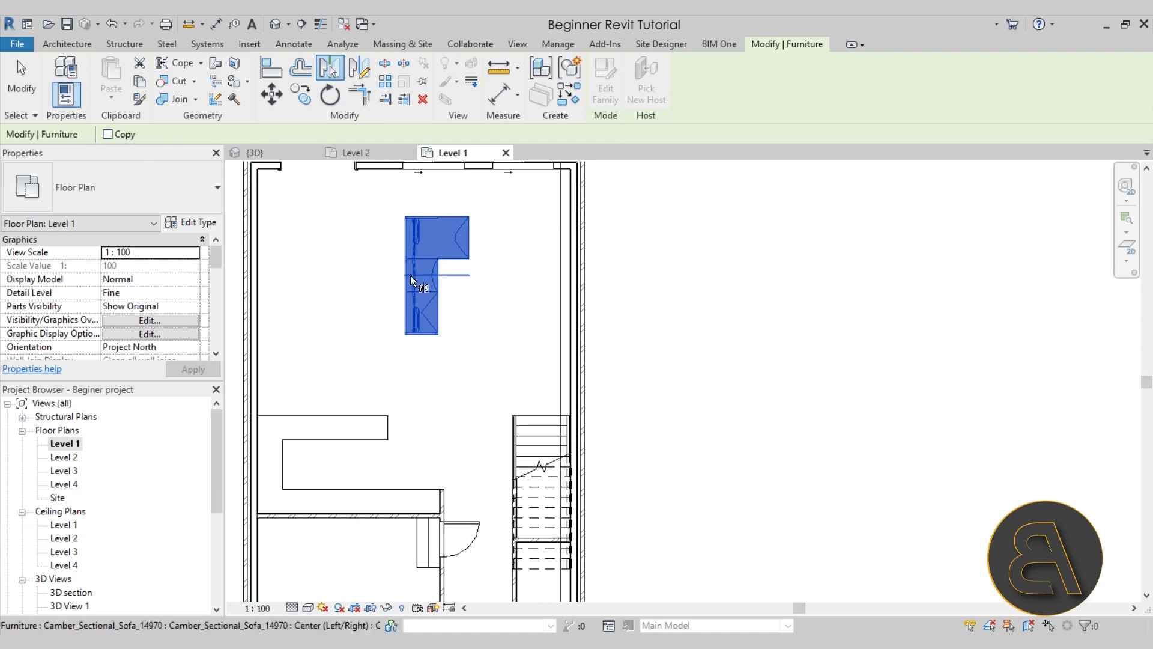
{"action": "left_click", "coordinate": [452, 277]}
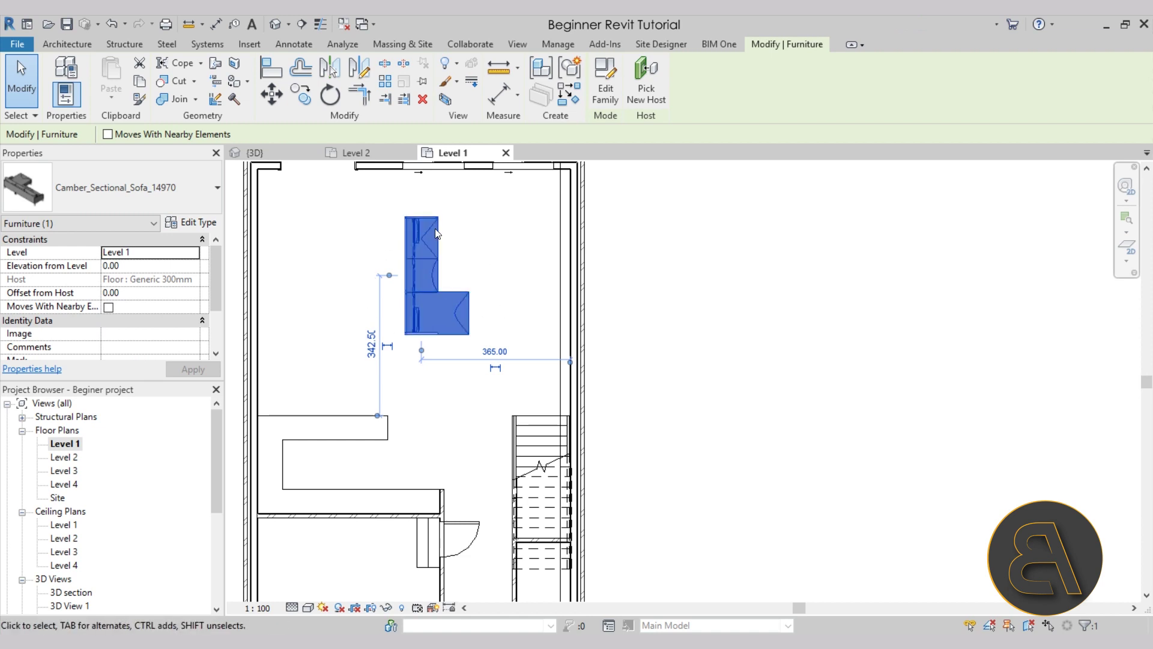
Step: Move the mirrored sofa slightly down the plan, farther away from the upper wall
{"action": "scroll", "coordinate": [434, 241], "scroll_direction": "up", "scroll_amount": 2}
{"action": "left_click_drag", "start_coordinate": [440, 283], "coordinate": [437, 311]}
{"action": "left_click", "coordinate": [492, 315]}
{"action": "scroll", "coordinate": [520, 314], "scroll_direction": "down", "scroll_amount": 2}
{"action": "mouse_move", "coordinate": [520, 314]}
{"action": "middle_mouse_down"}
{"action": "mouse_move", "coordinate": [543, 358]}
{"action": "mouse_move", "coordinate": [505, 302]}
{"action": "middle_mouse_up"}
{"action": "scroll", "coordinate": [531, 318], "scroll_direction": "up", "scroll_amount": 2}
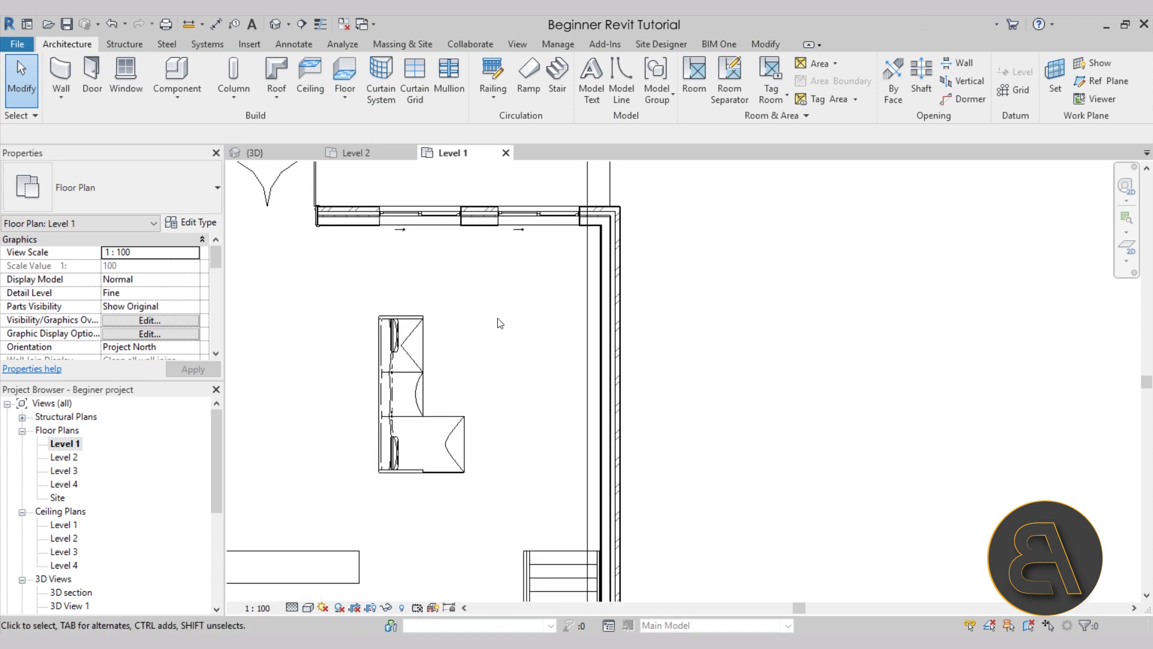
Step: Start loading a component family and browse to the Seating folder of the US Metric Furniture library
{"action": "left_click", "coordinate": [180, 78]}
{"action": "left_click", "coordinate": [605, 78]}
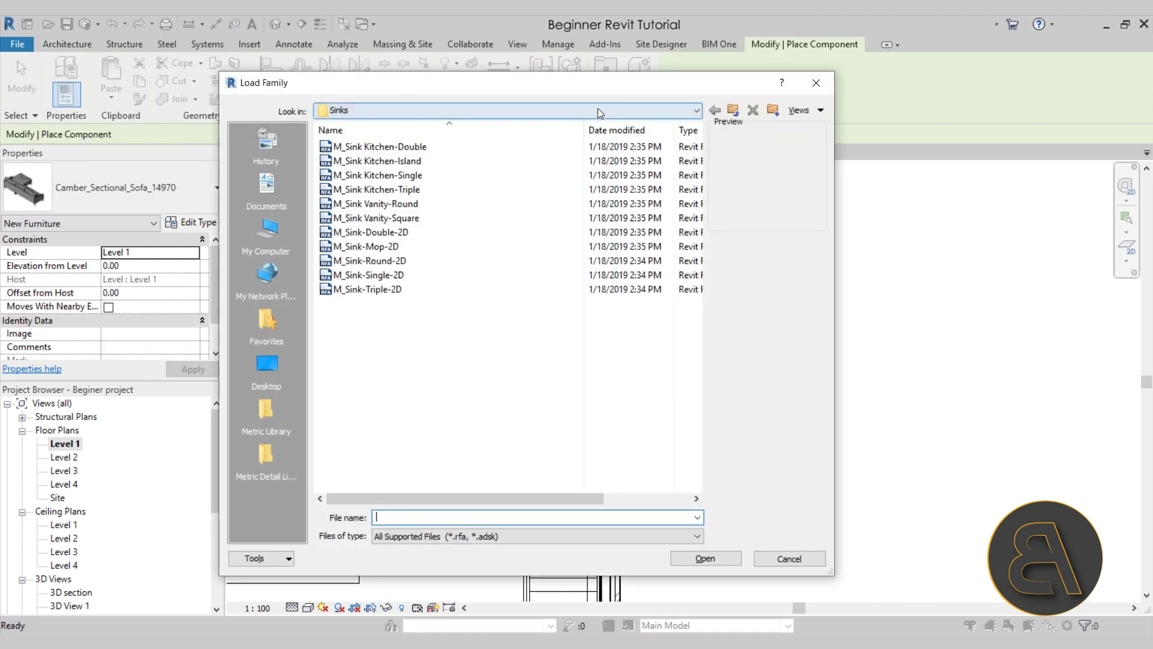
{"action": "left_click", "coordinate": [733, 111]}
{"action": "left_click", "coordinate": [733, 111]}
{"action": "left_click", "coordinate": [733, 111]}
{"action": "left_click", "coordinate": [734, 111]}
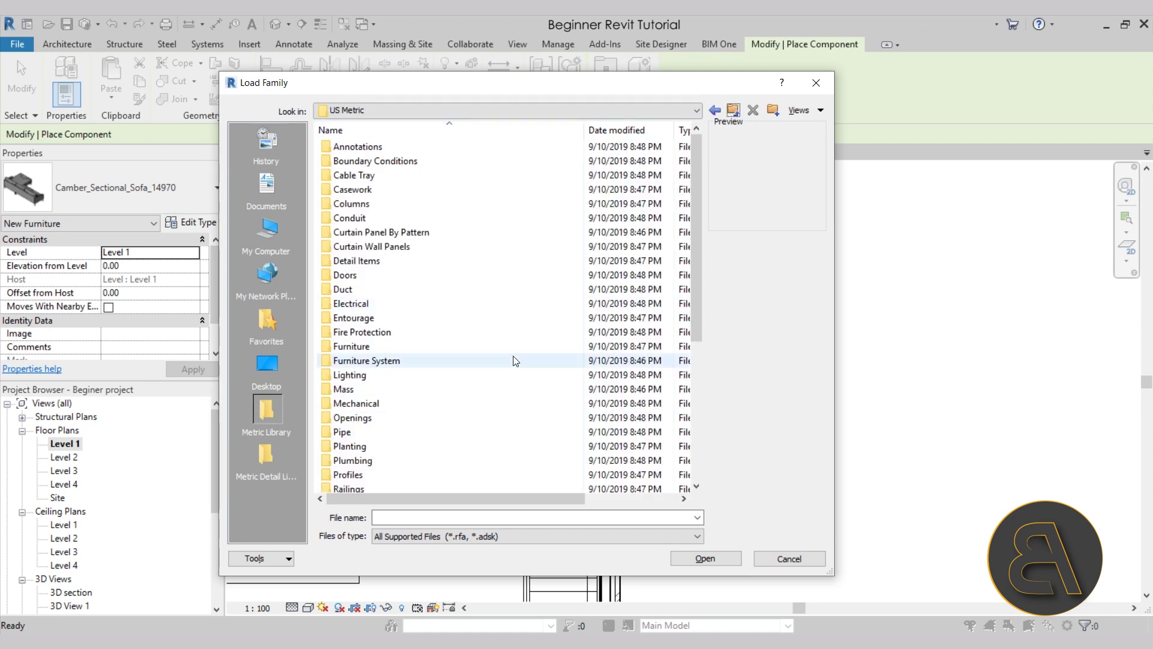
{"action": "double_click", "coordinate": [361, 347]}
{"action": "double_click", "coordinate": [365, 162]}
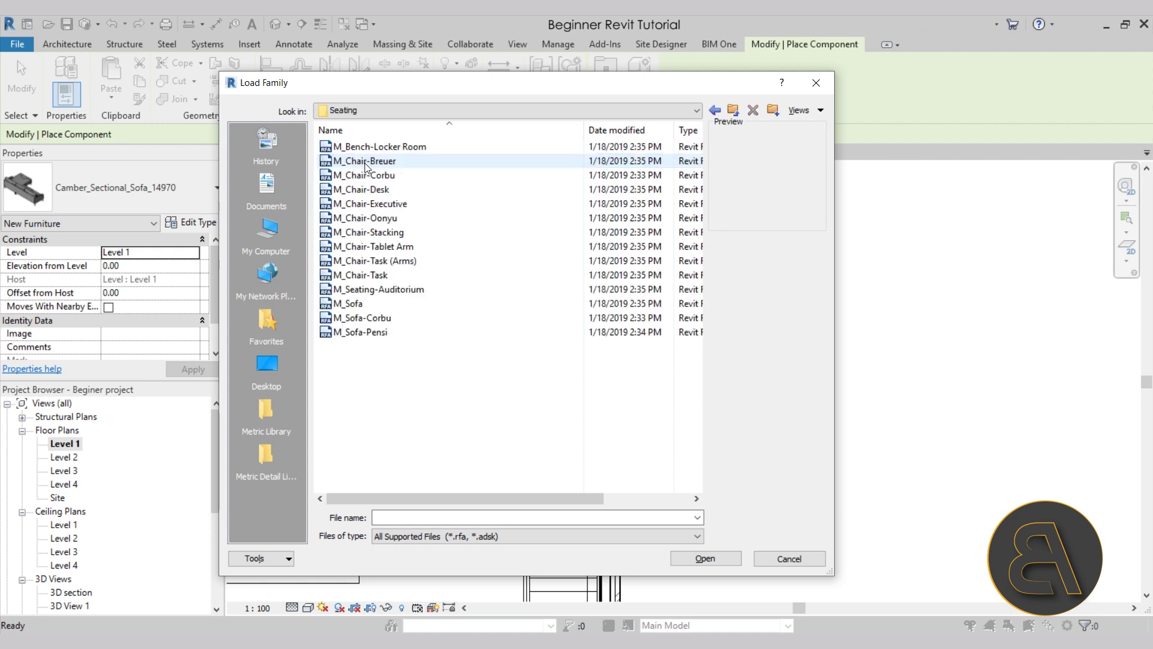
Step: Load the M_Chair-Breuer and M_Chair-Corbu families together into the project
{"action": "left_click", "coordinate": [366, 162]}
{"action": "left_click", "coordinate": [348, 177]}
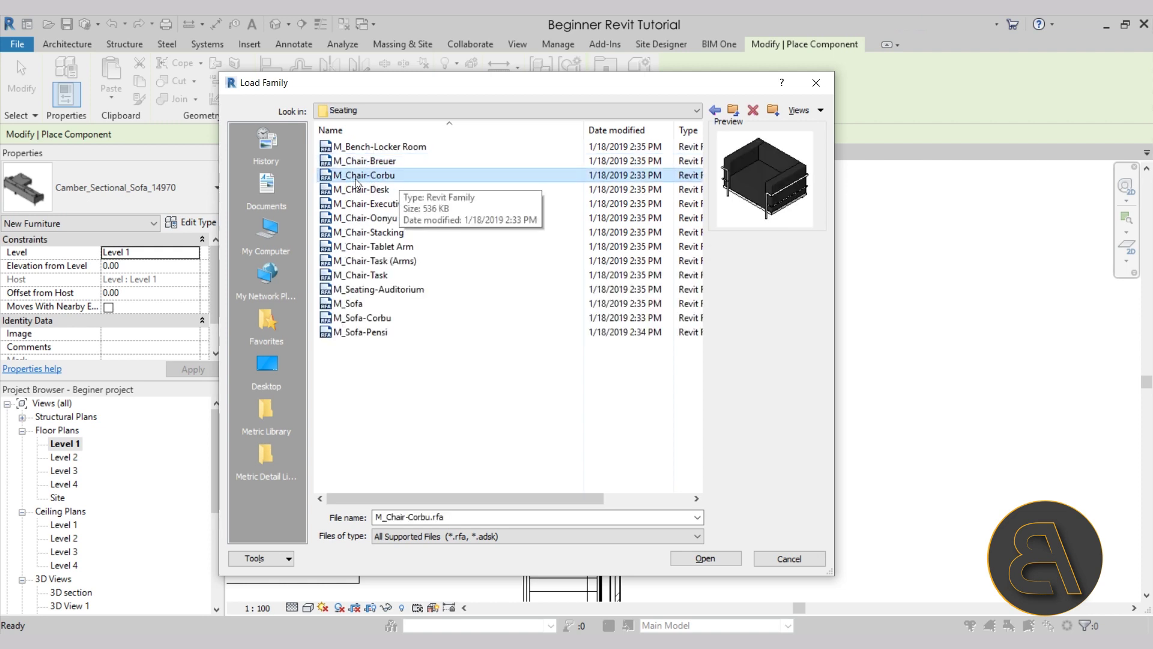
{"action": "left_click", "coordinate": [393, 163]}
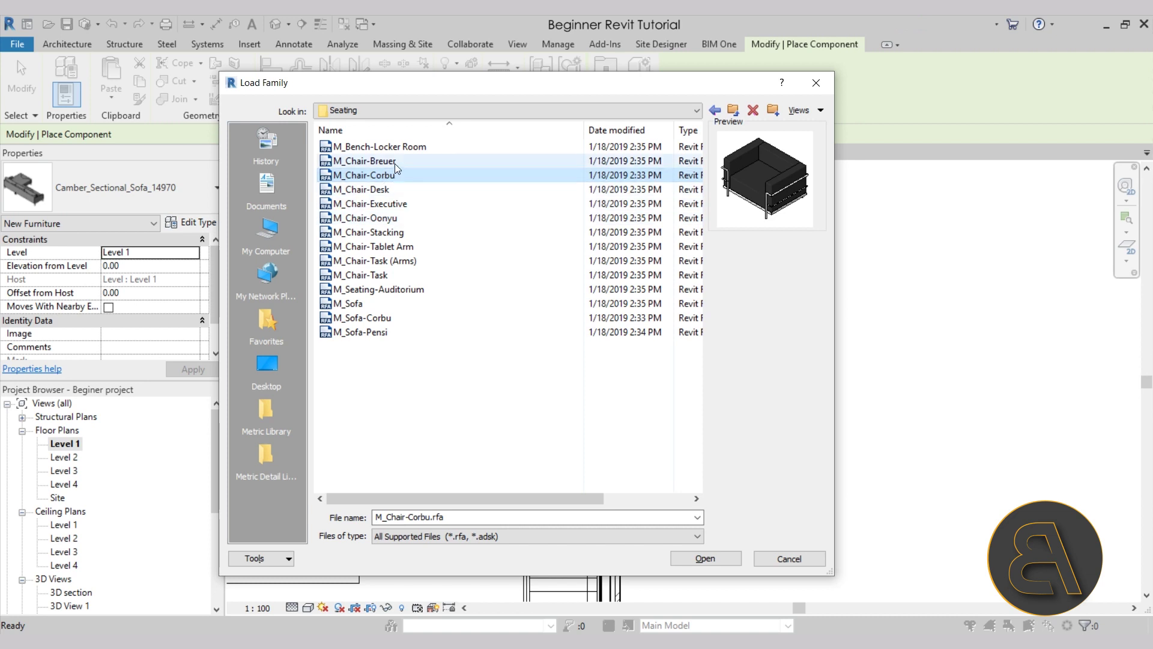
{"action": "left_click", "coordinate": [389, 175]}
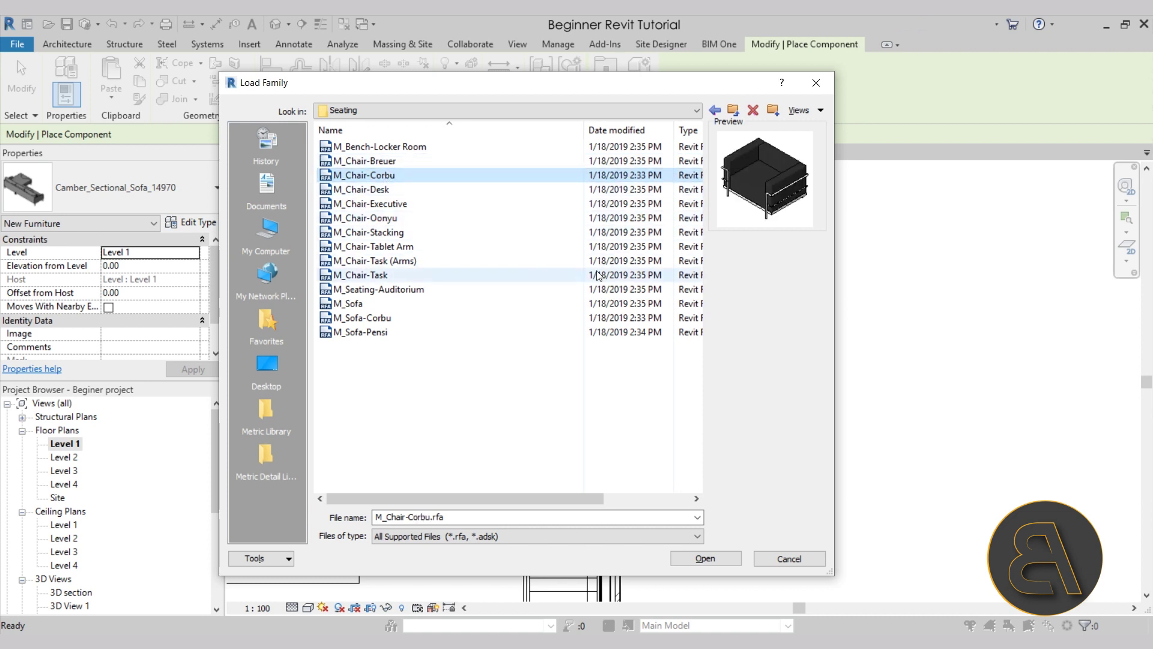
{"action": "left_click", "coordinate": [385, 162], "text": "ctrl"}
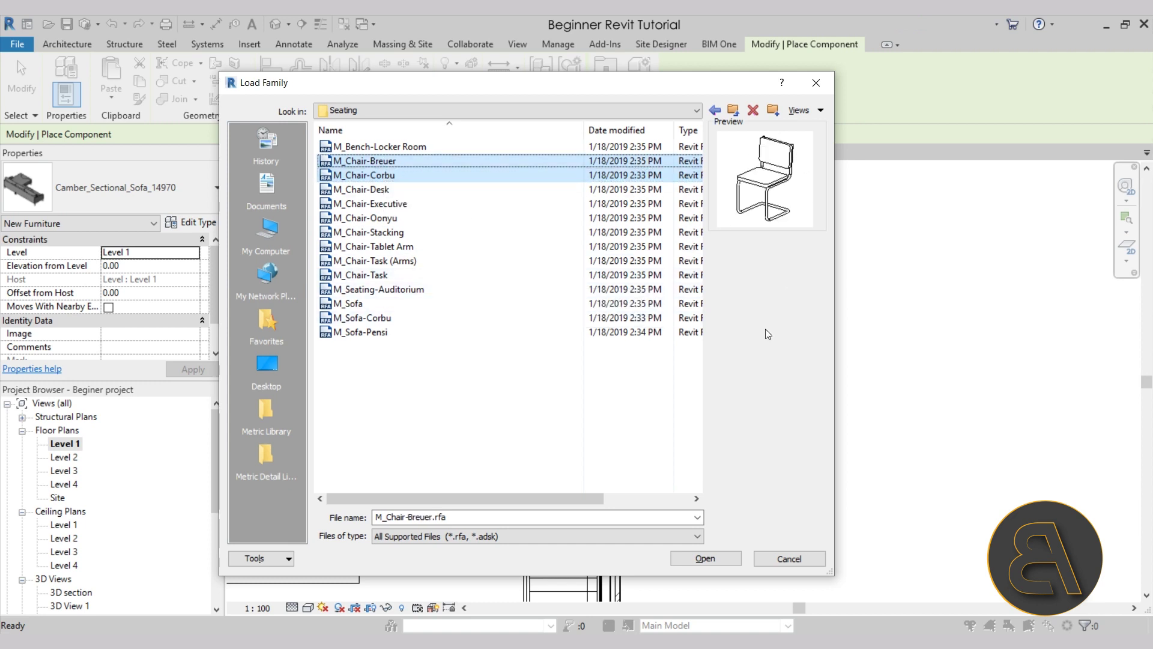
{"action": "left_click", "coordinate": [702, 557]}
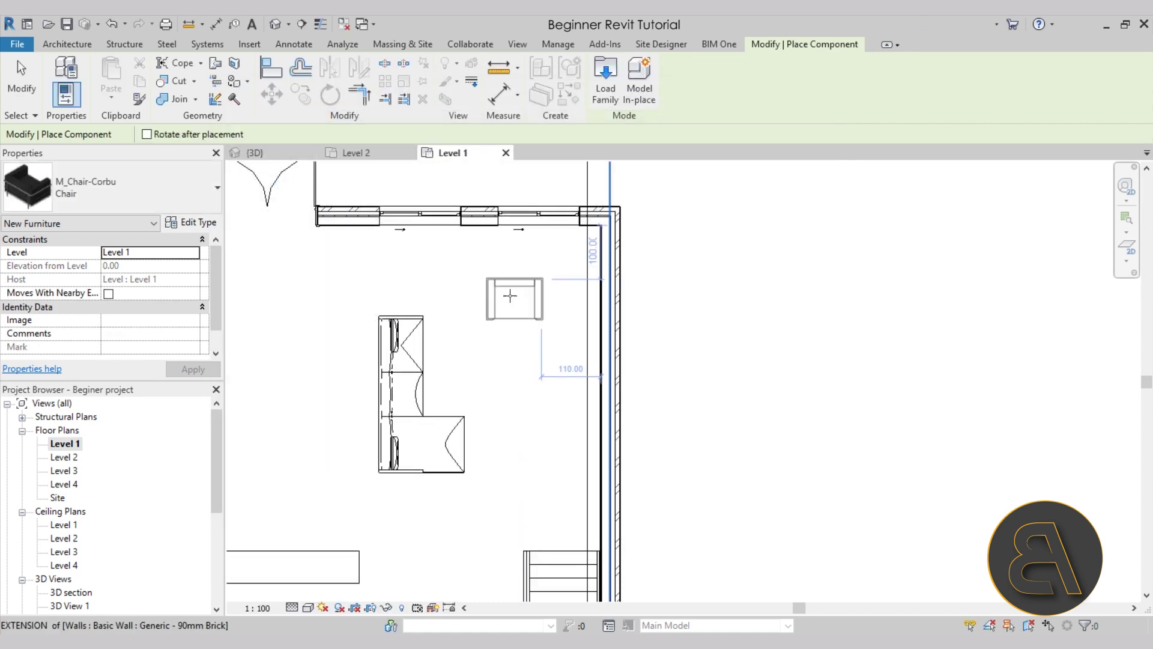
Step: Place two M_Chair-Corbu armchairs side by side above and to the right of the sofa, about 50 cm below the upper wall
{"action": "left_click", "coordinate": [454, 272]}
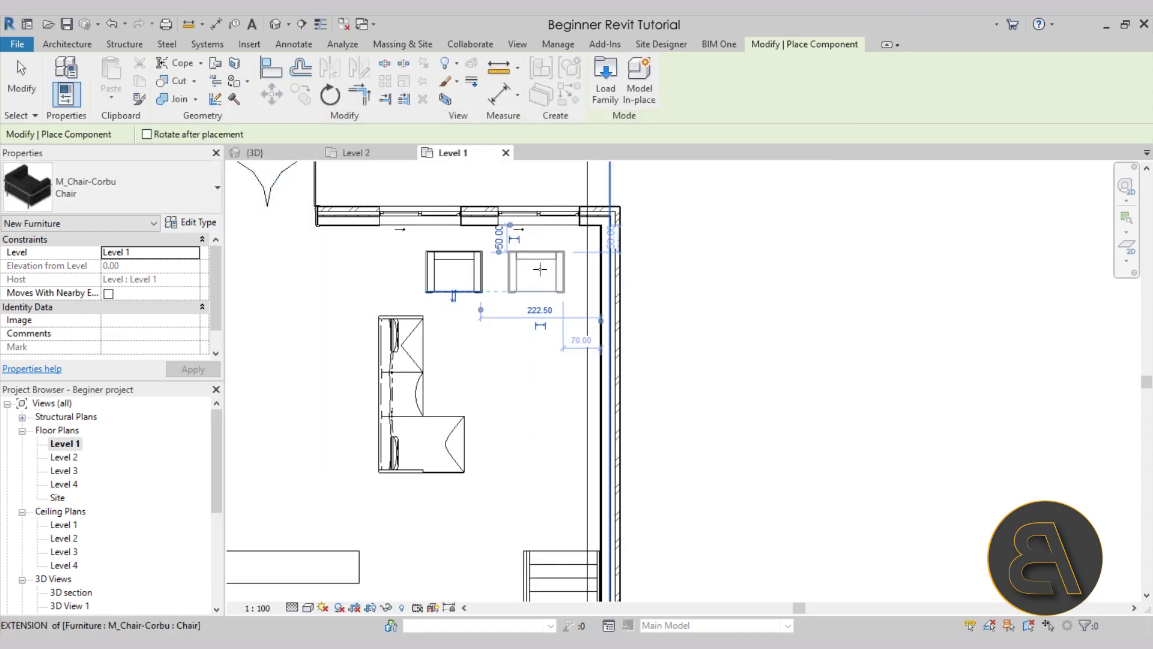
{"action": "left_click", "coordinate": [541, 271]}
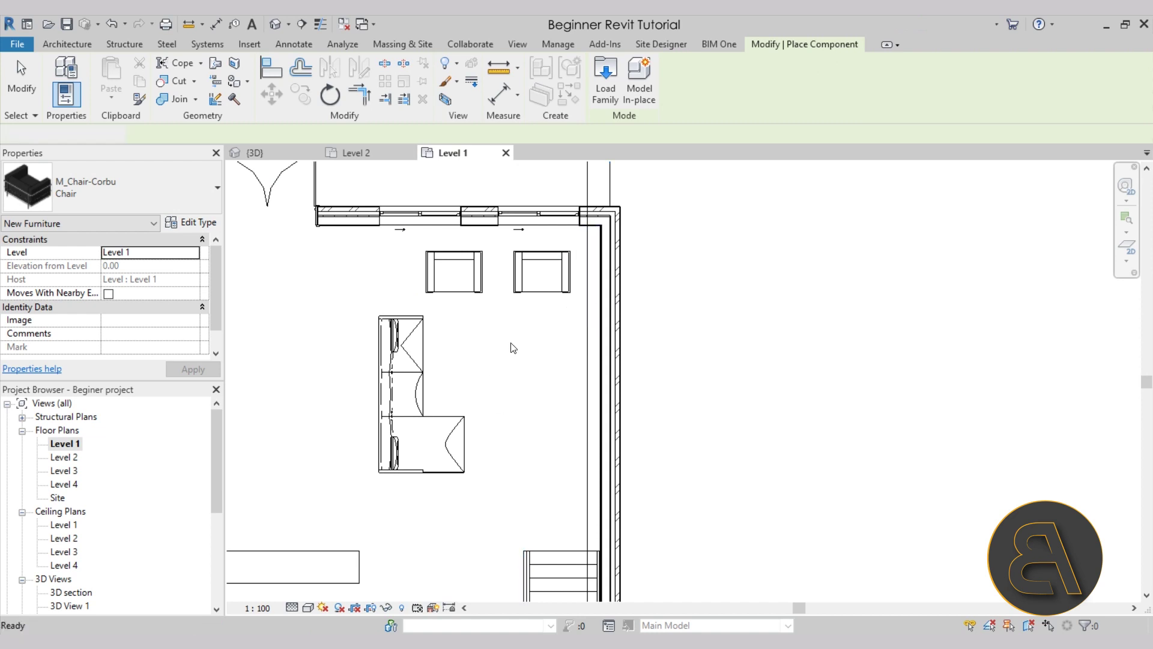
{"action": "key", "text": "Escape"}
{"action": "key", "text": "Escape"}
{"action": "scroll", "coordinate": [511, 342], "scroll_direction": "down", "scroll_amount": 2}
{"action": "middle_click_drag", "start_coordinate": [480, 312], "coordinate": [617, 335]}
{"action": "scroll", "coordinate": [668, 313], "scroll_direction": "up", "scroll_amount": 1}
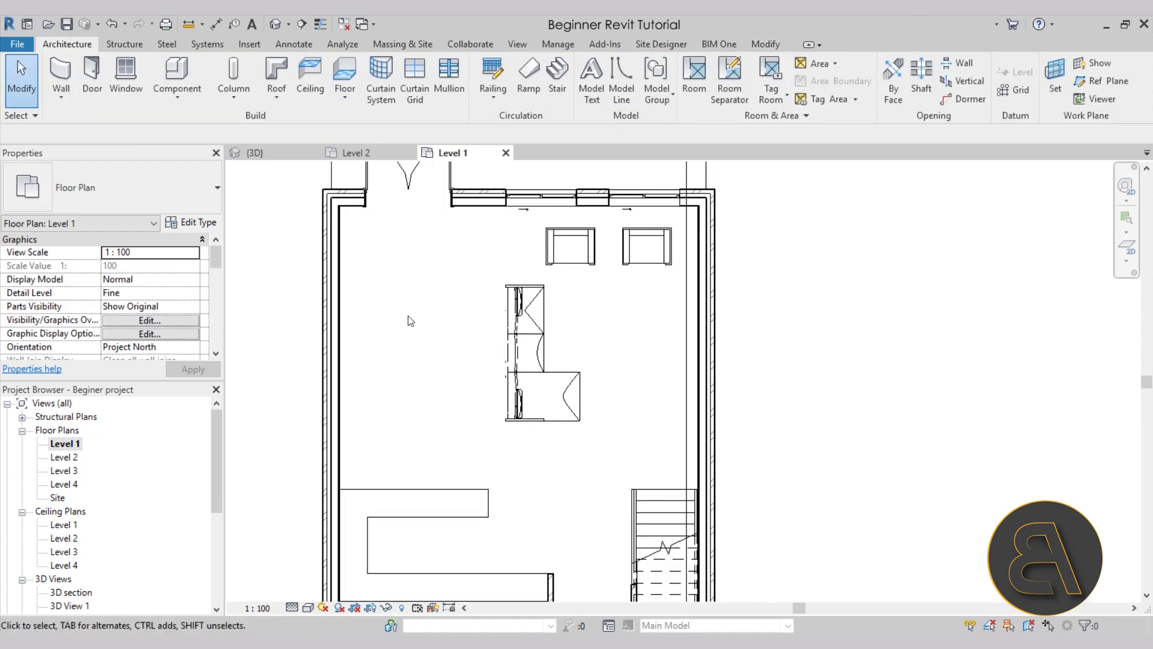
Step: Place a 1830 x 0762mm M_Table-Rectangular, rotated lengthwise down the plan, left of the sofa and centred about 300 cm below the upper wall
{"action": "left_click", "coordinate": [176, 77]}
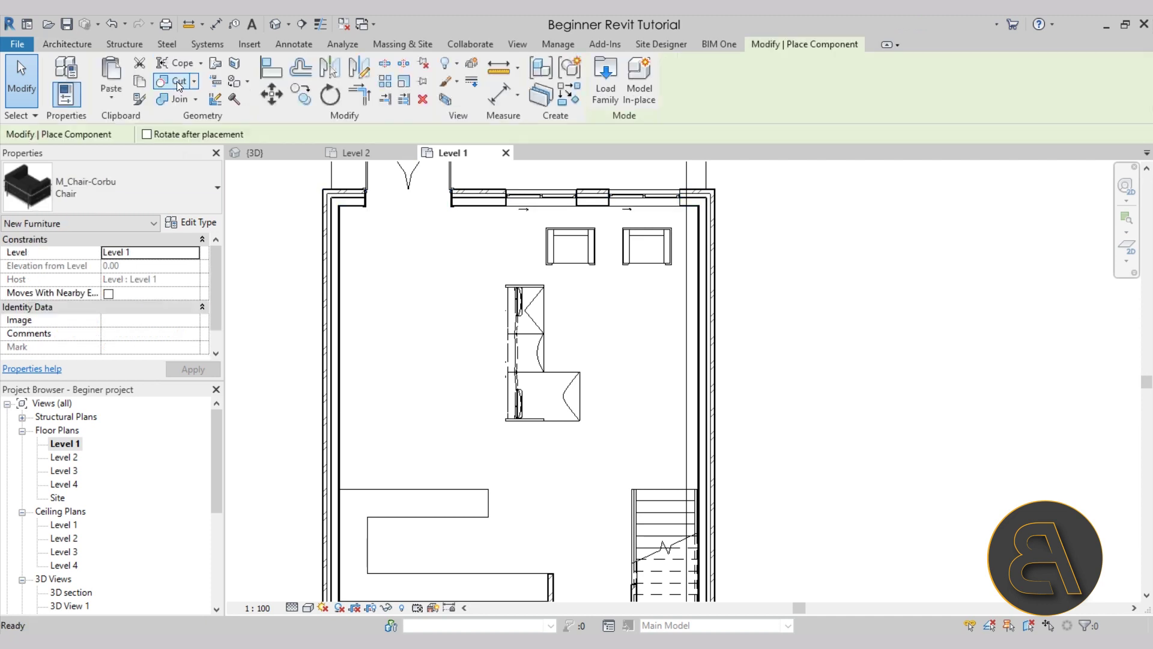
{"action": "left_click", "coordinate": [150, 200]}
{"action": "left_click_drag", "start_coordinate": [215, 265], "coordinate": [218, 352]}
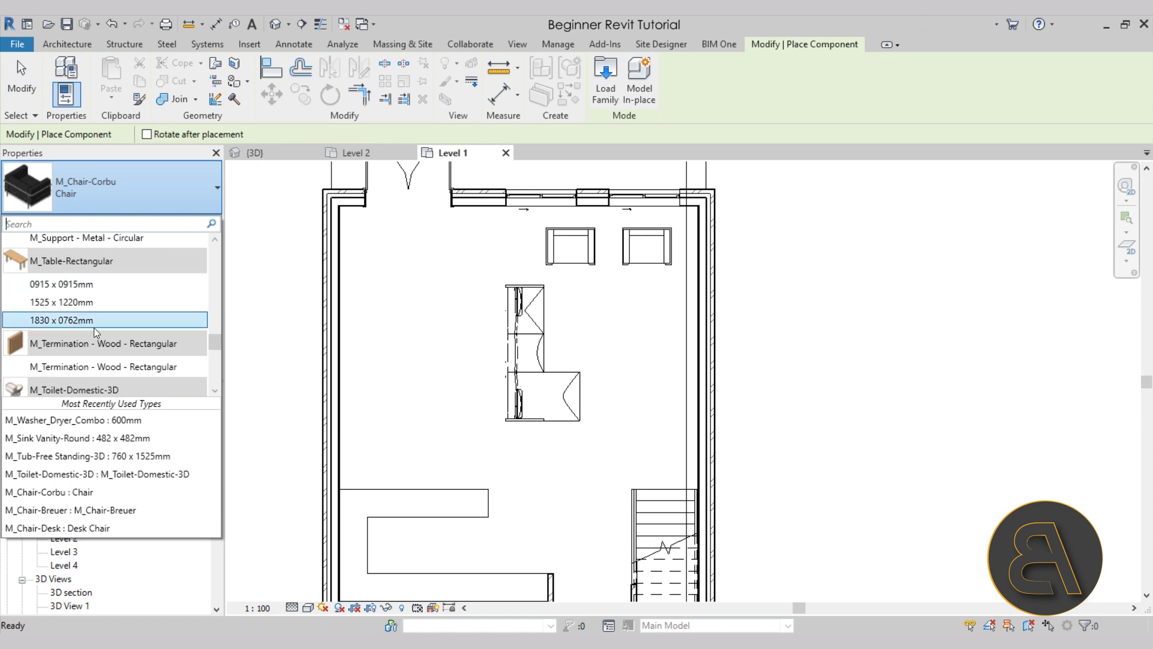
{"action": "left_click", "coordinate": [77, 322]}
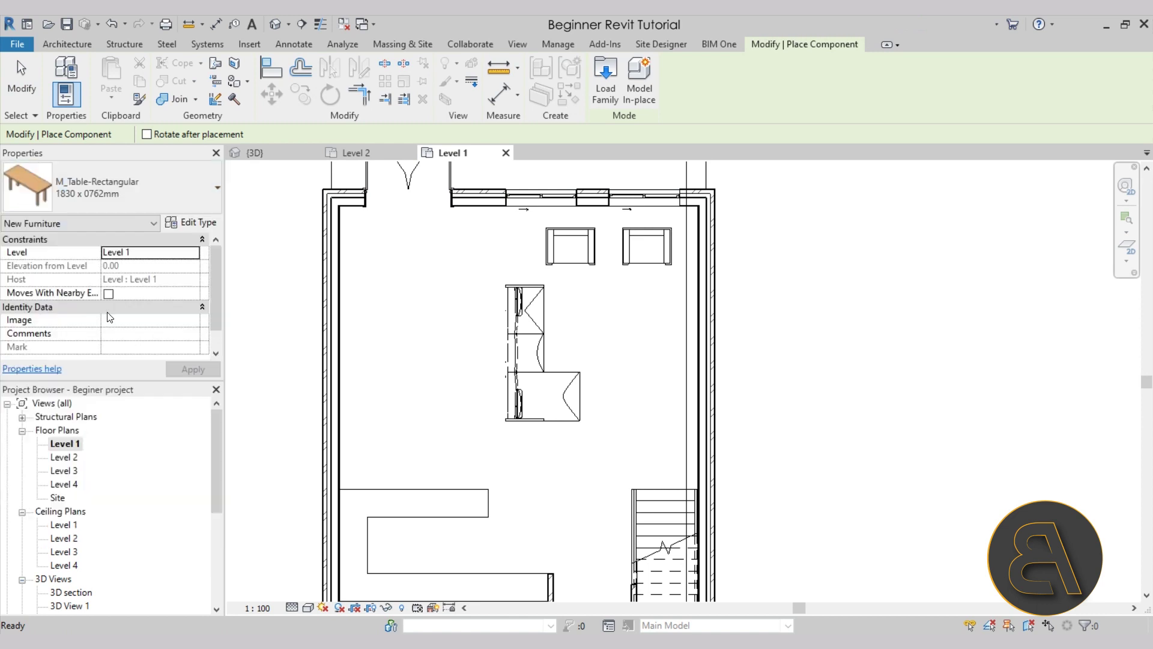
{"action": "key", "text": "space"}
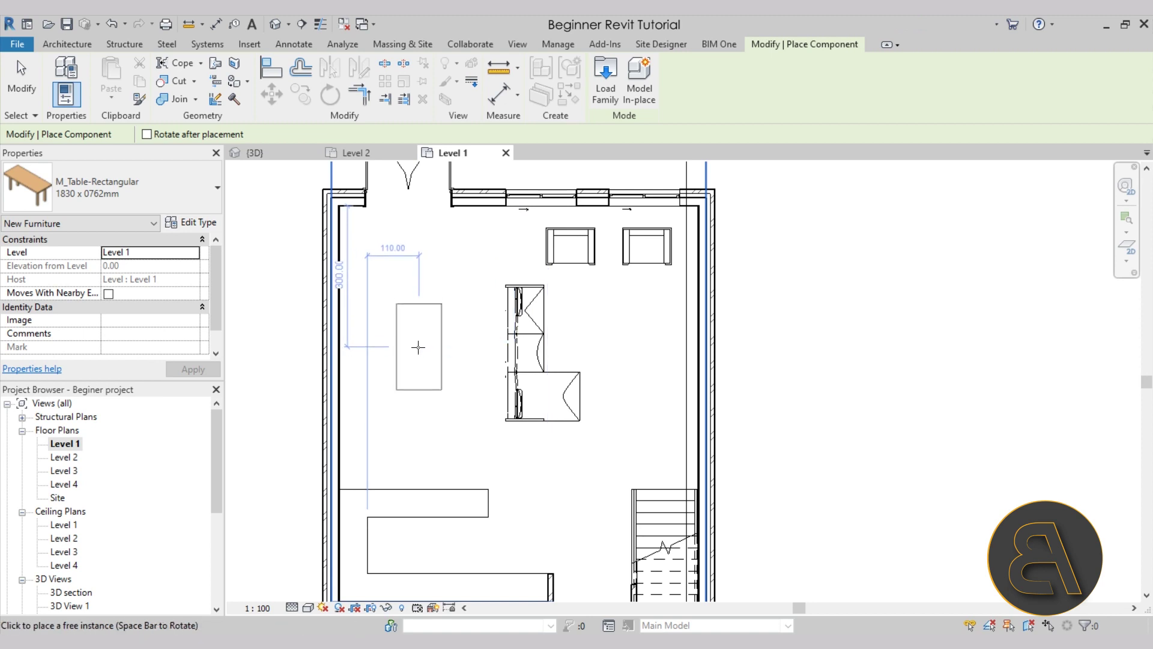
{"action": "left_click", "coordinate": [409, 347]}
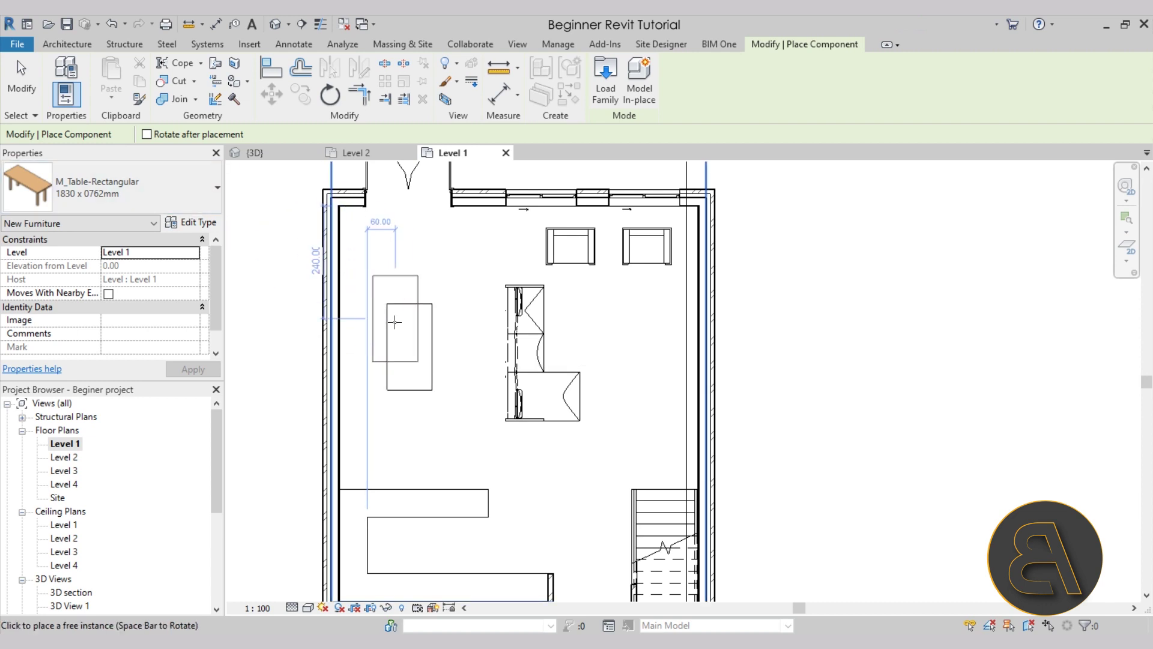
{"action": "left_click", "coordinate": [141, 203]}
{"action": "scroll", "coordinate": [123, 325], "scroll_direction": "up", "scroll_amount": 5}
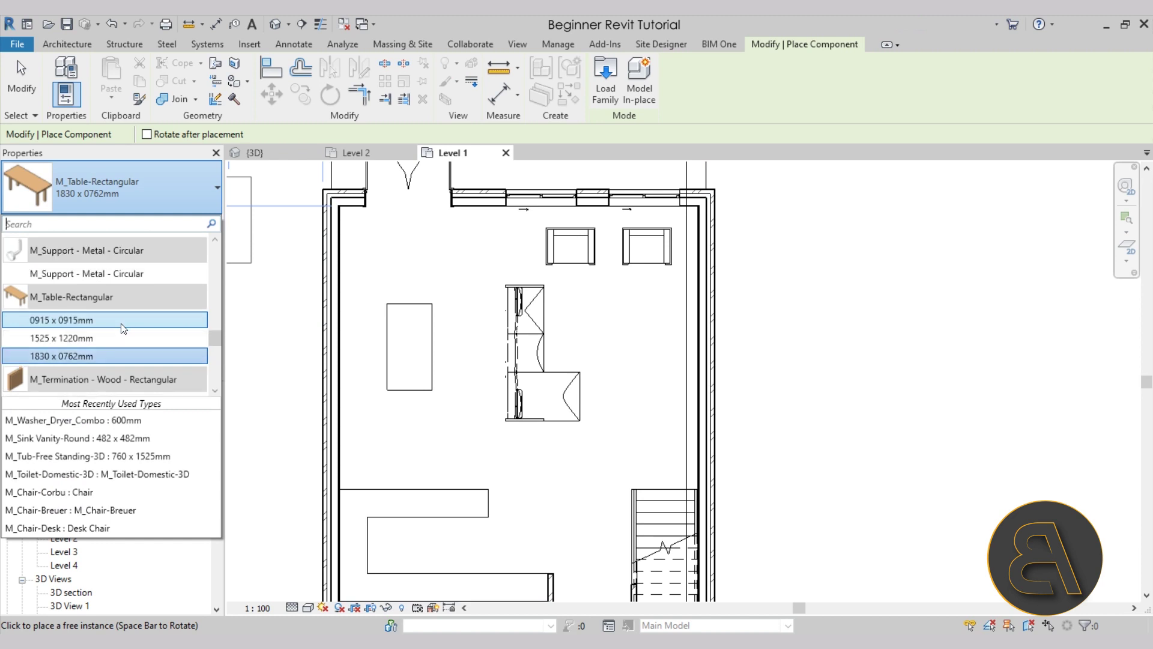
{"action": "scroll", "coordinate": [123, 327], "scroll_direction": "up", "scroll_amount": 4}
{"action": "left_click_drag", "start_coordinate": [215, 312], "coordinate": [219, 271]}
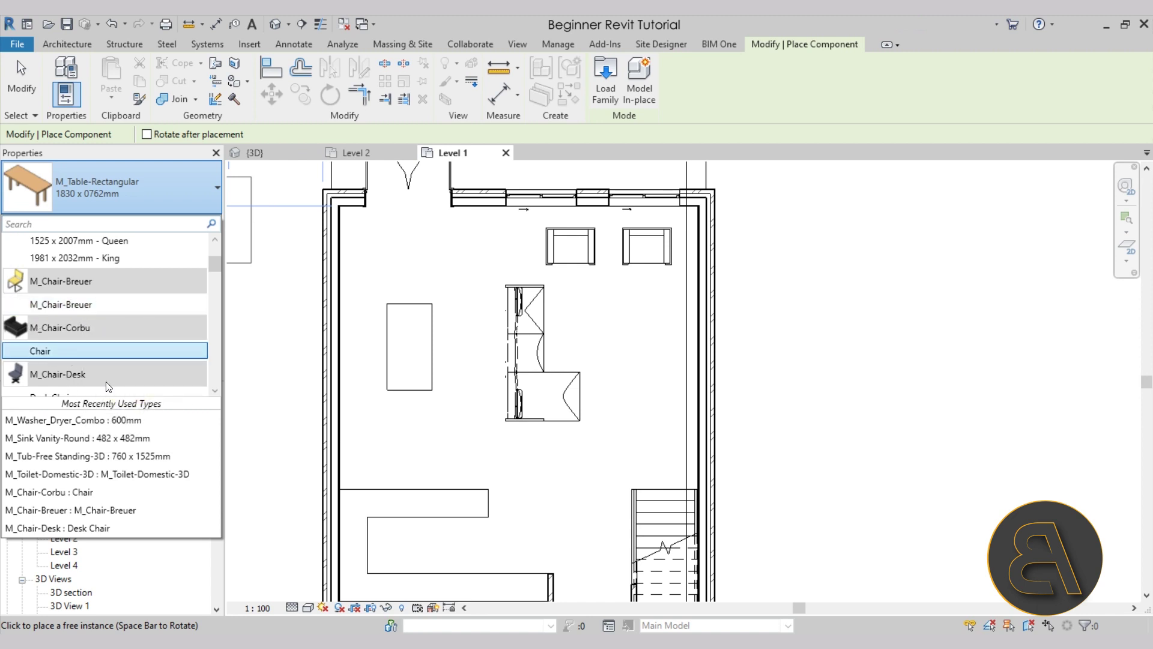
{"action": "mouse_move", "coordinate": [217, 274]}
{"action": "left_mouse_down"}
{"action": "mouse_move", "coordinate": [216, 317]}
{"action": "mouse_move", "coordinate": [216, 265]}
{"action": "left_mouse_up"}
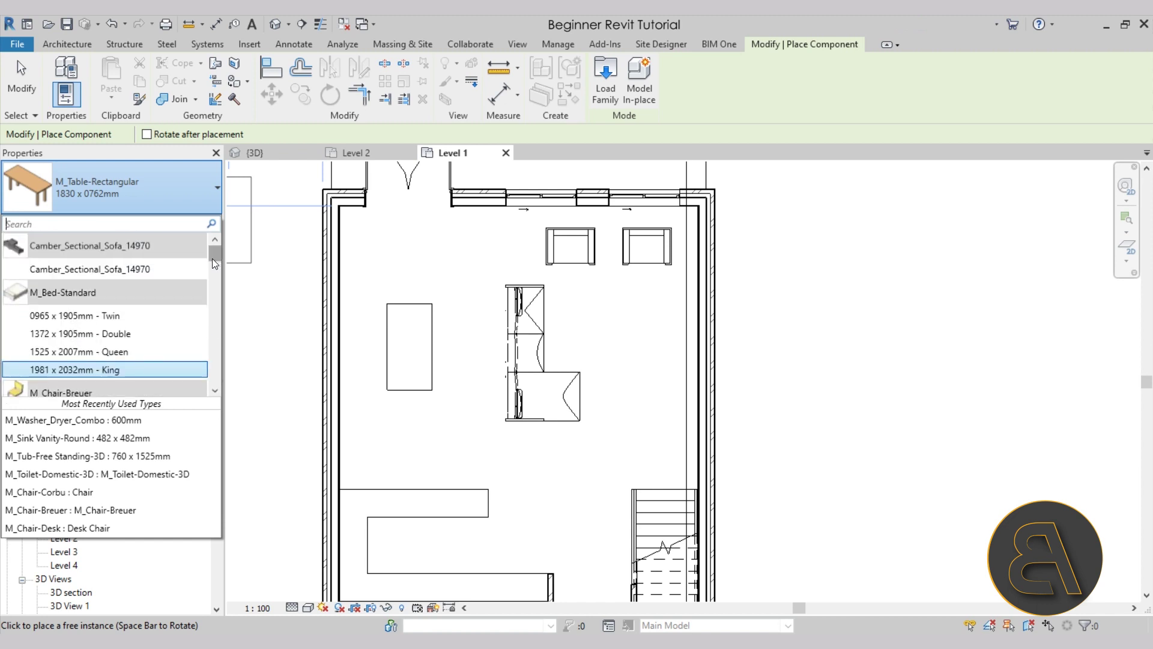
{"action": "key", "text": "Escape"}
{"action": "key", "text": "Escape"}
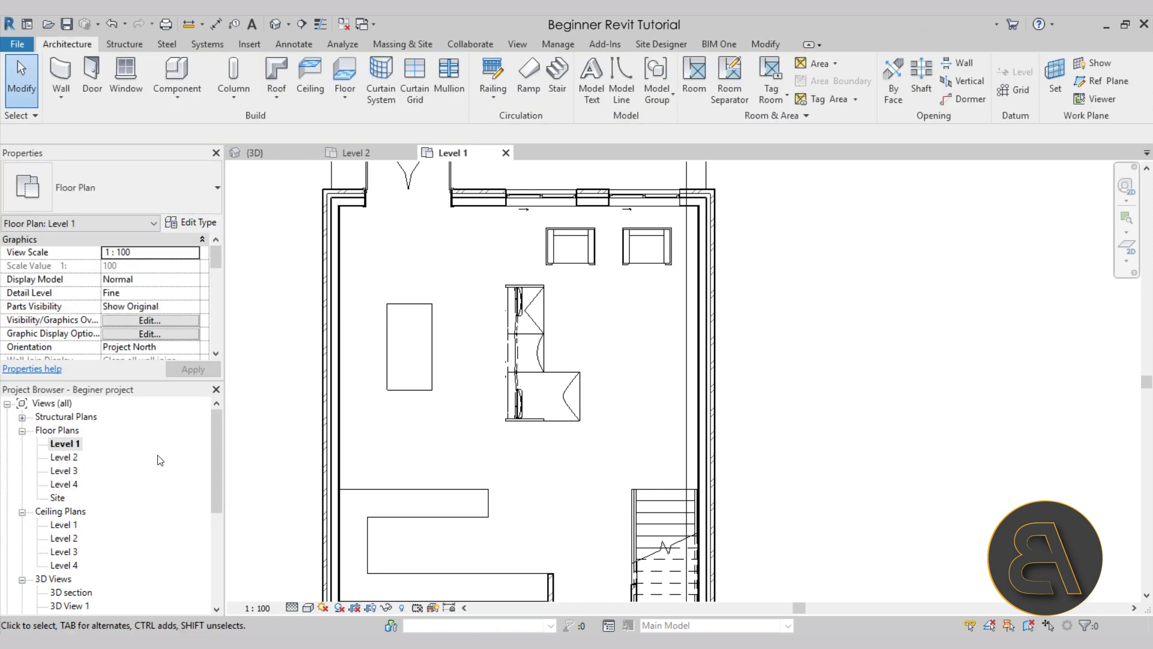
Step: Find the M_Chair-Breuer type among the project's loaded Furniture families
{"action": "left_click_drag", "start_coordinate": [215, 459], "coordinate": [215, 549]}
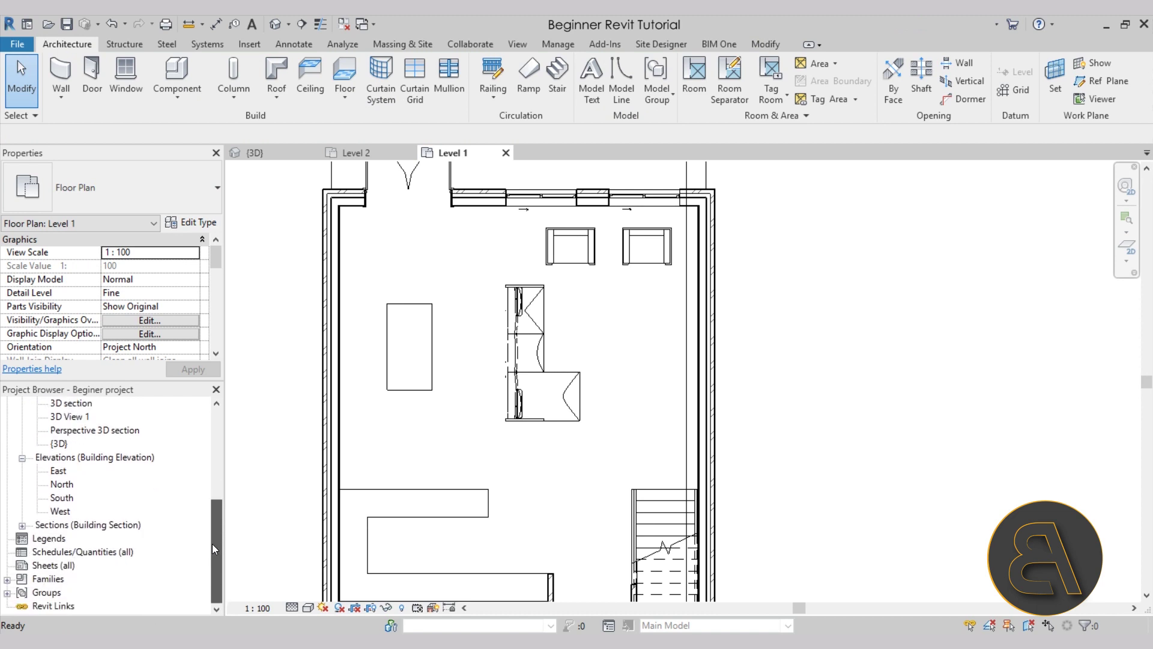
{"action": "left_click", "coordinate": [7, 580]}
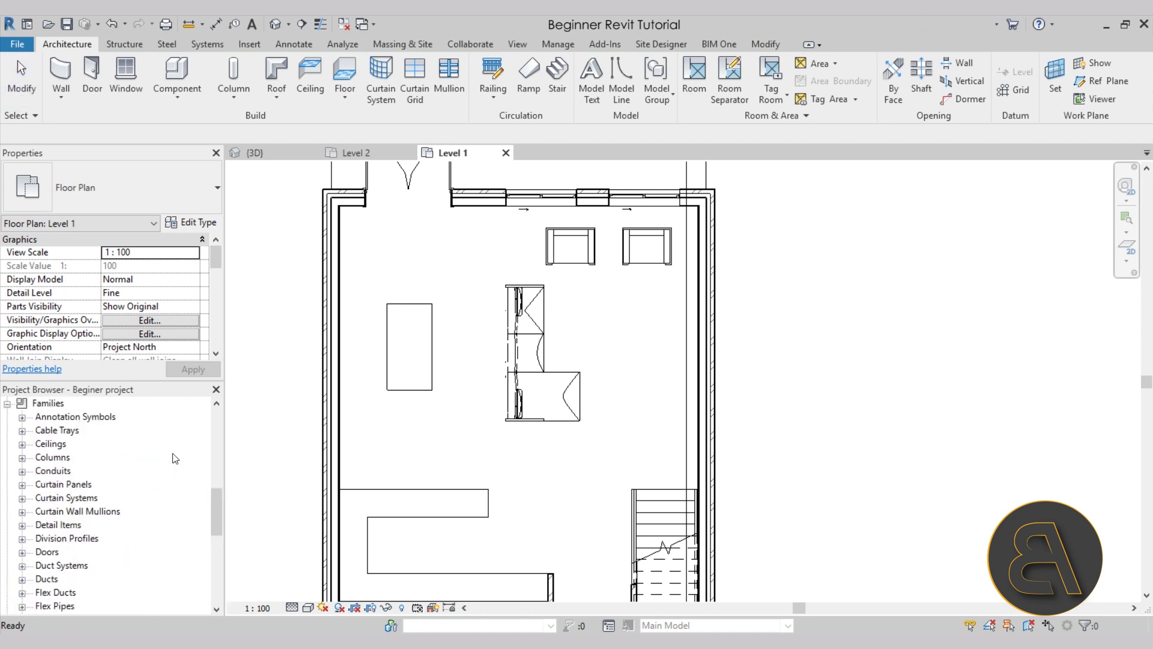
{"action": "scroll", "coordinate": [175, 458], "scroll_direction": "down", "scroll_amount": 2}
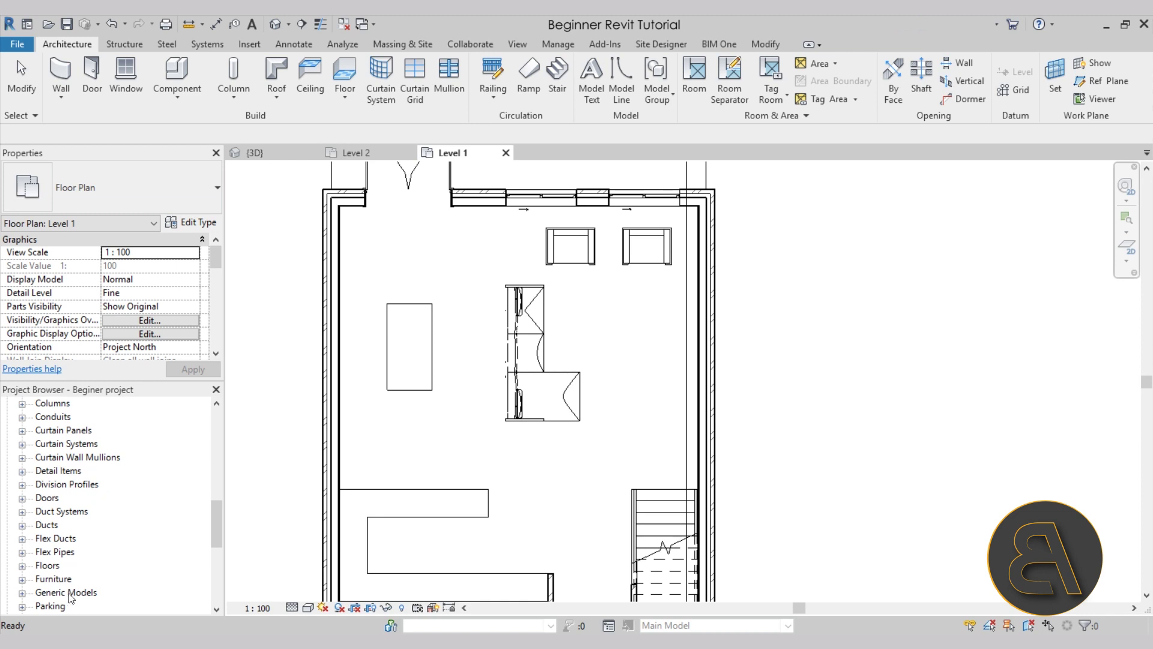
{"action": "scroll", "coordinate": [66, 613], "scroll_direction": "down", "scroll_amount": 5}
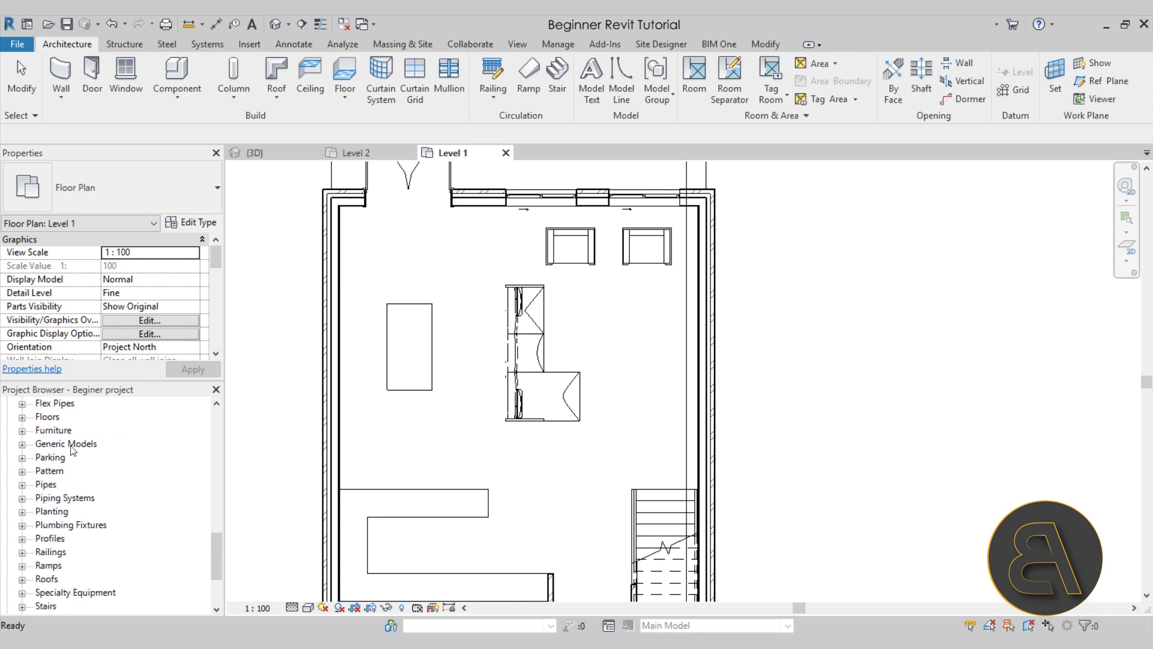
{"action": "left_click", "coordinate": [23, 431]}
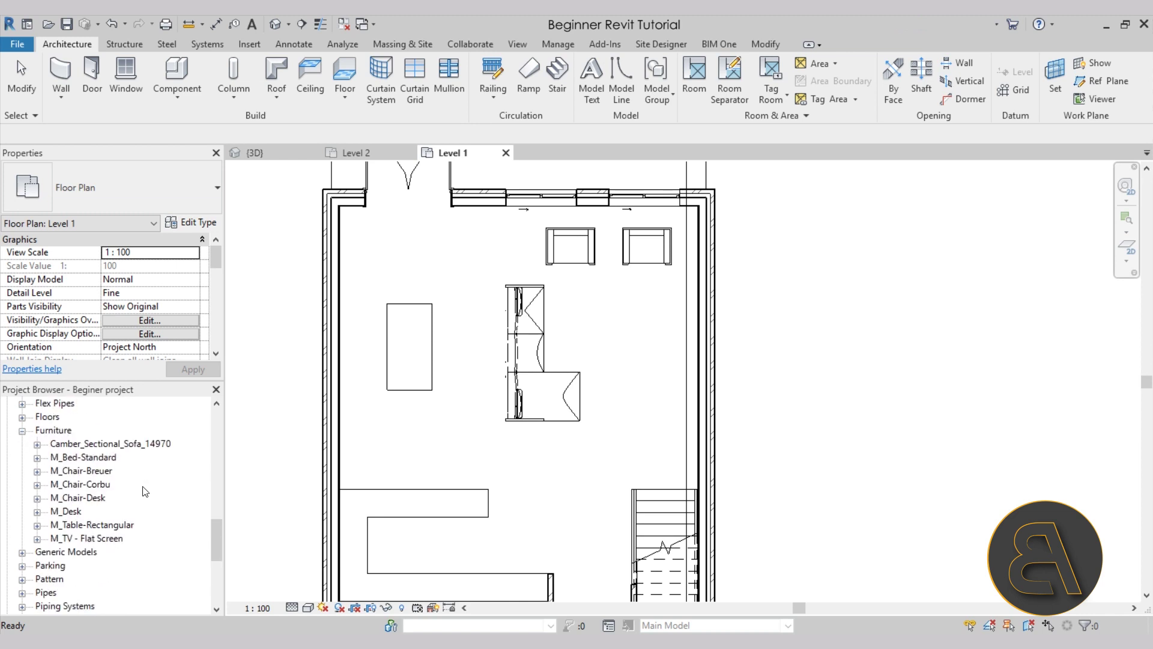
{"action": "left_click", "coordinate": [105, 474]}
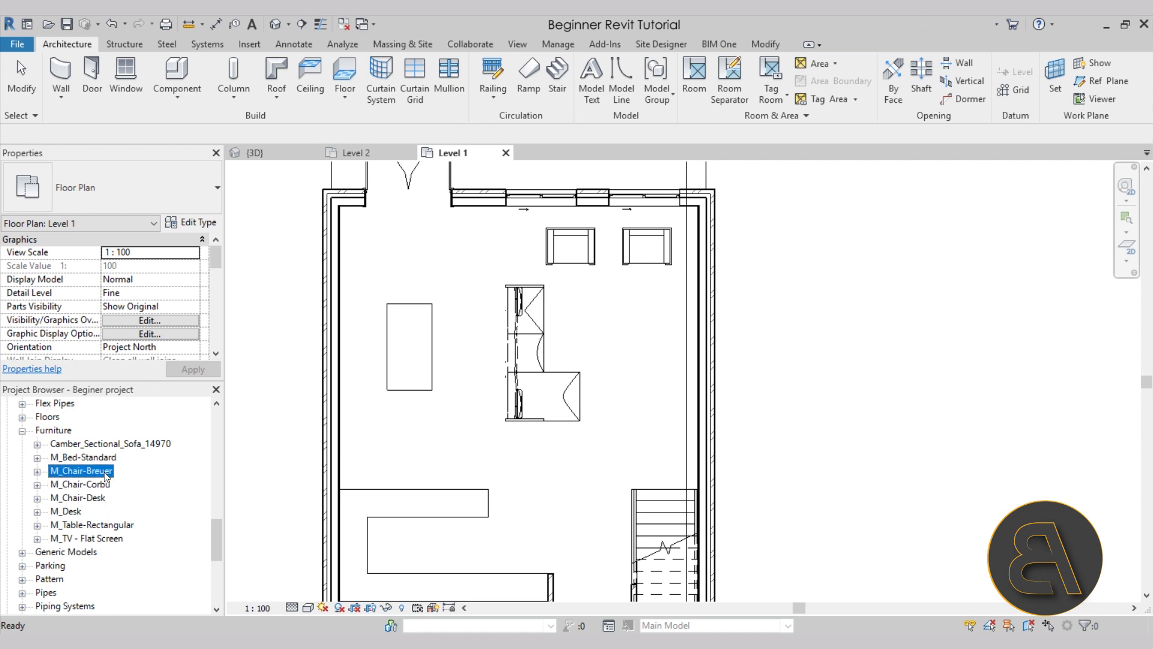
{"action": "left_click", "coordinate": [37, 471]}
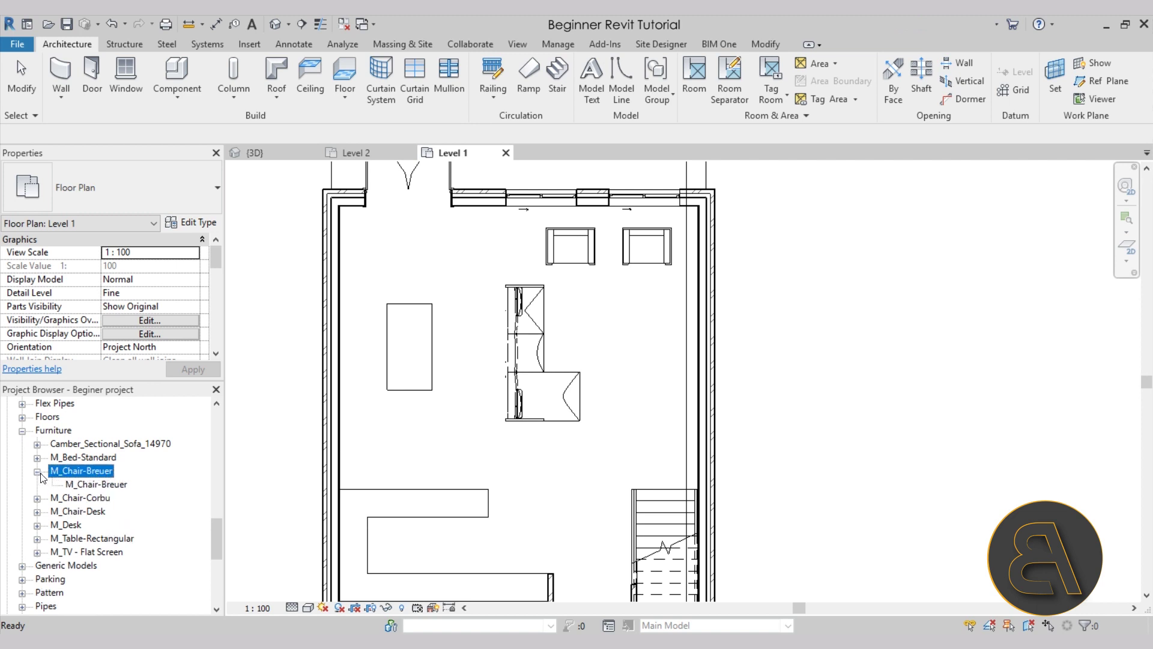
Step: Place three M_Chair-Breuer chairs in a column along the dining table's left long side, seats facing the table
{"action": "left_click", "coordinate": [102, 484]}
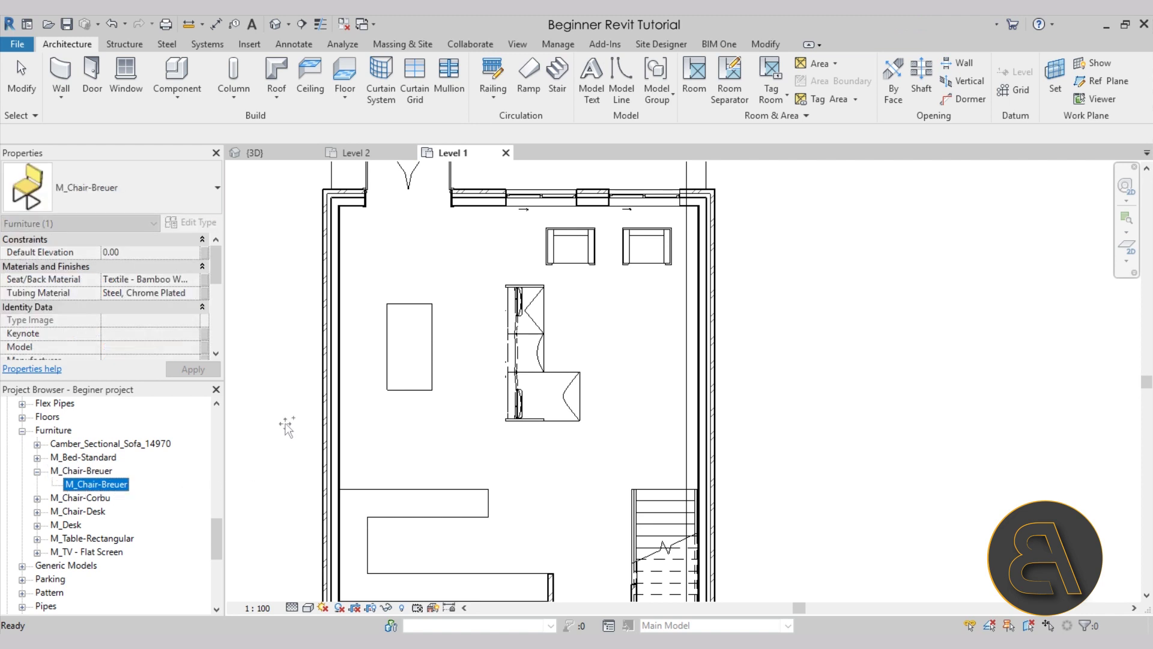
{"action": "left_click_drag", "start_coordinate": [255, 459], "coordinate": [378, 324]}
{"action": "scroll", "coordinate": [378, 324], "scroll_direction": "up", "scroll_amount": 3}
{"action": "key", "text": "space"}
{"action": "key", "text": "space"}
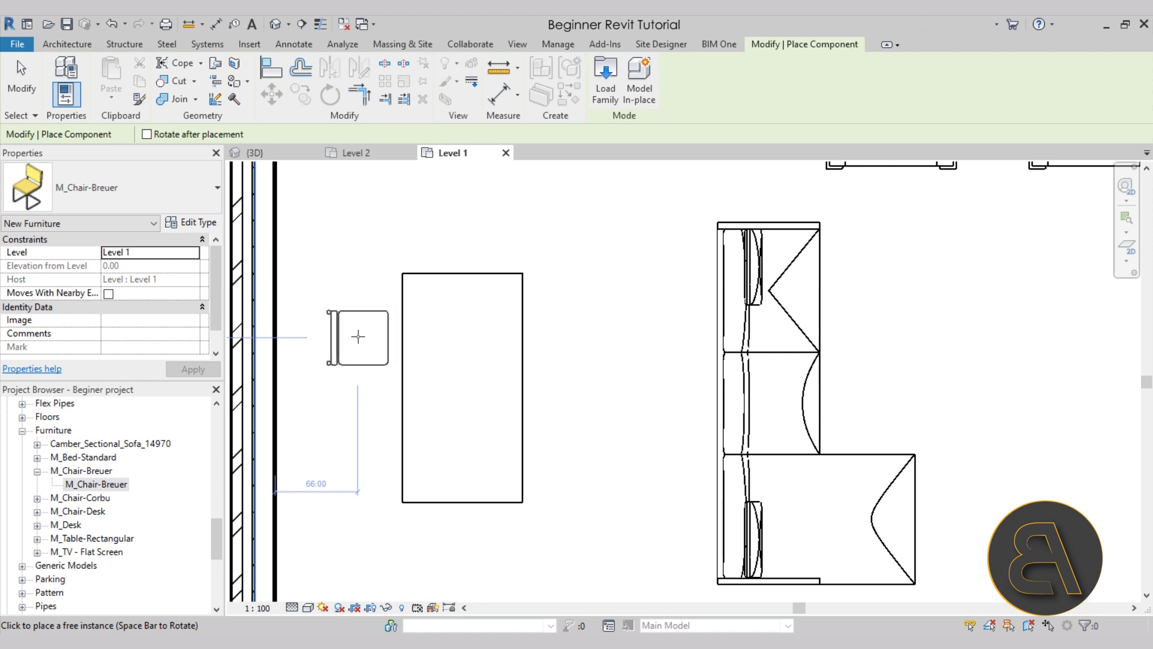
{"action": "left_click", "coordinate": [388, 315]}
{"action": "left_click", "coordinate": [382, 408]}
{"action": "left_click", "coordinate": [383, 465]}
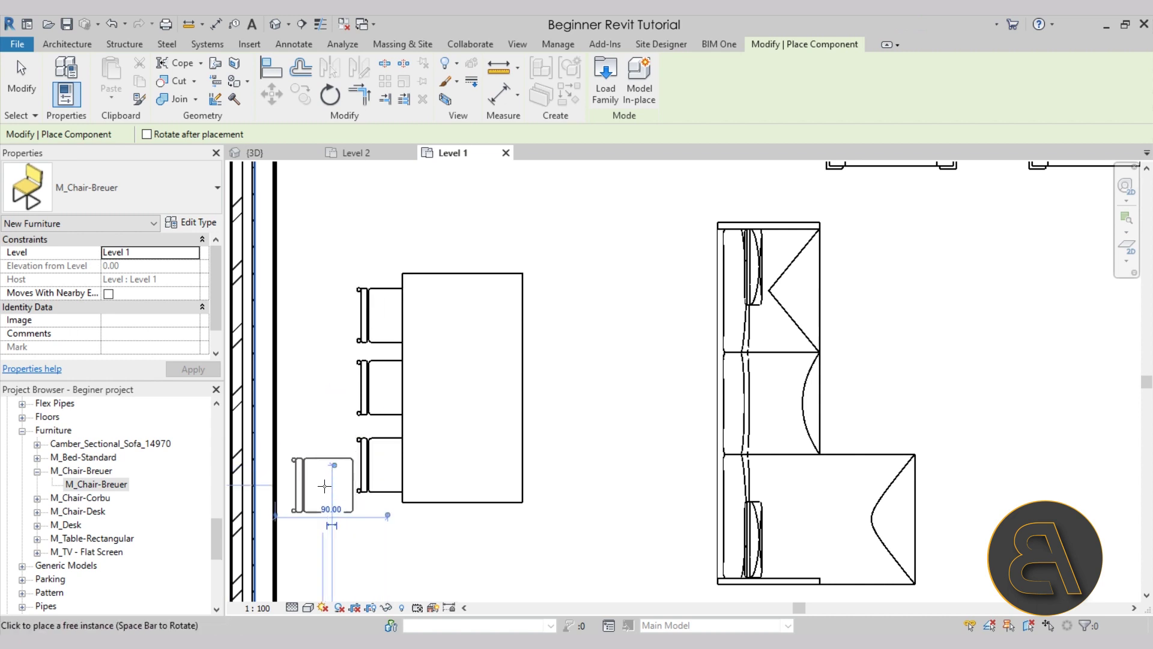
{"action": "scroll", "coordinate": [543, 368], "scroll_direction": "down", "scroll_amount": 2}
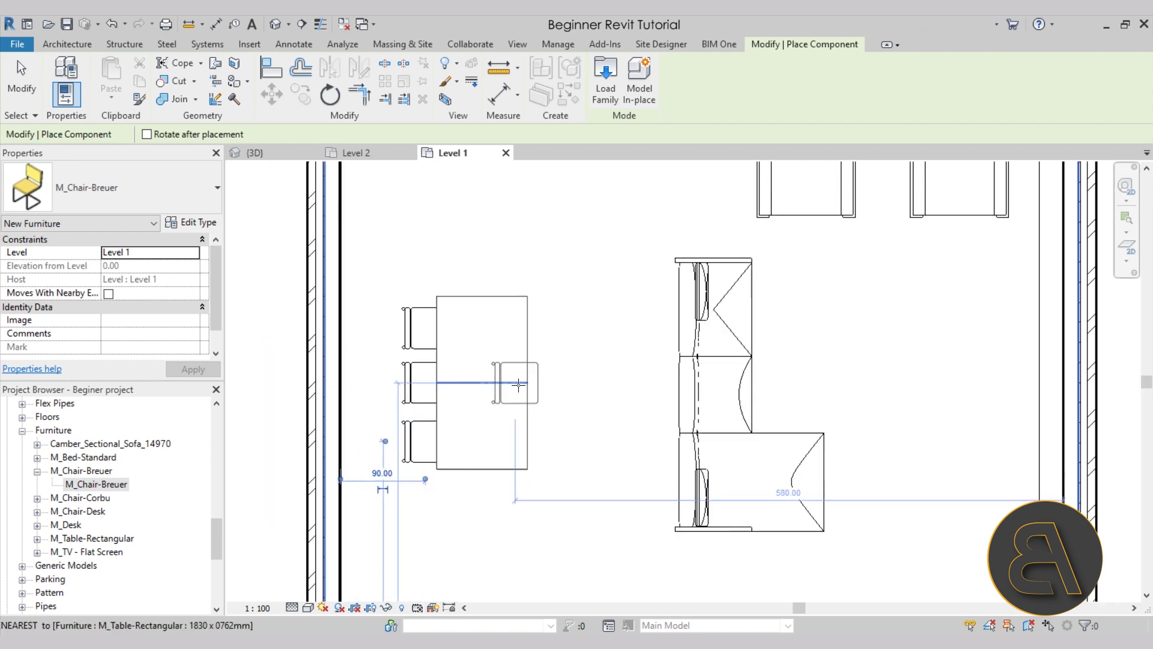
{"action": "key", "text": "Escape"}
{"action": "key", "text": "Escape"}
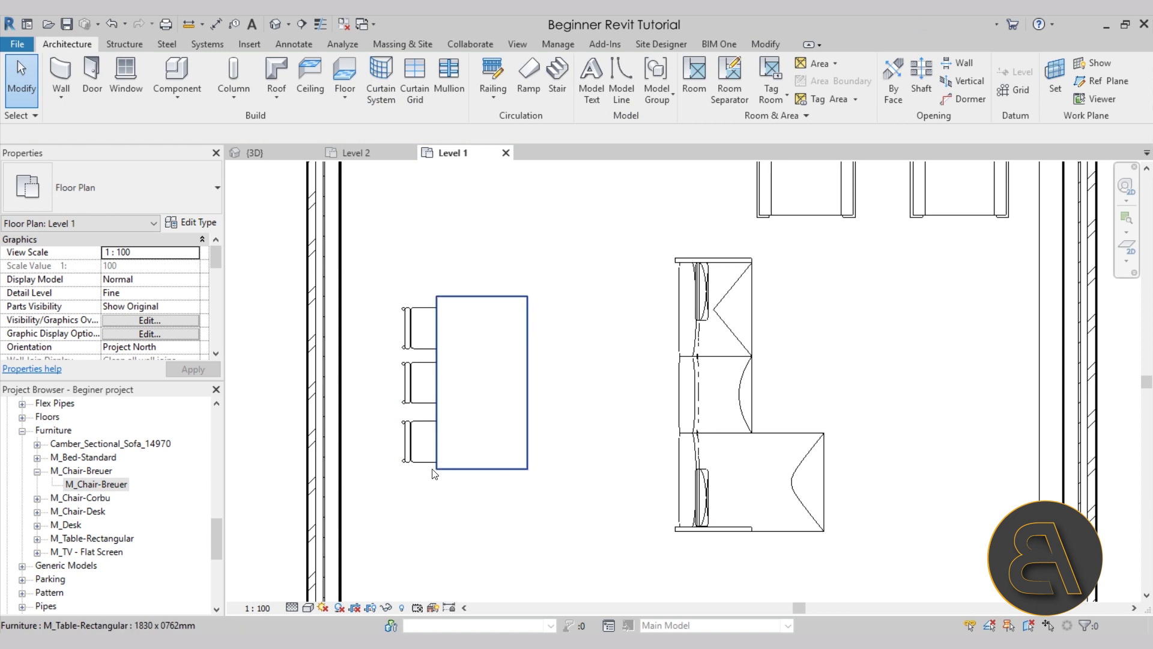
Step: Mirror copies of the three chairs to the opposite long side about the dining table's lengthwise centre line
{"action": "left_click_drag", "start_coordinate": [420, 510], "coordinate": [389, 286]}
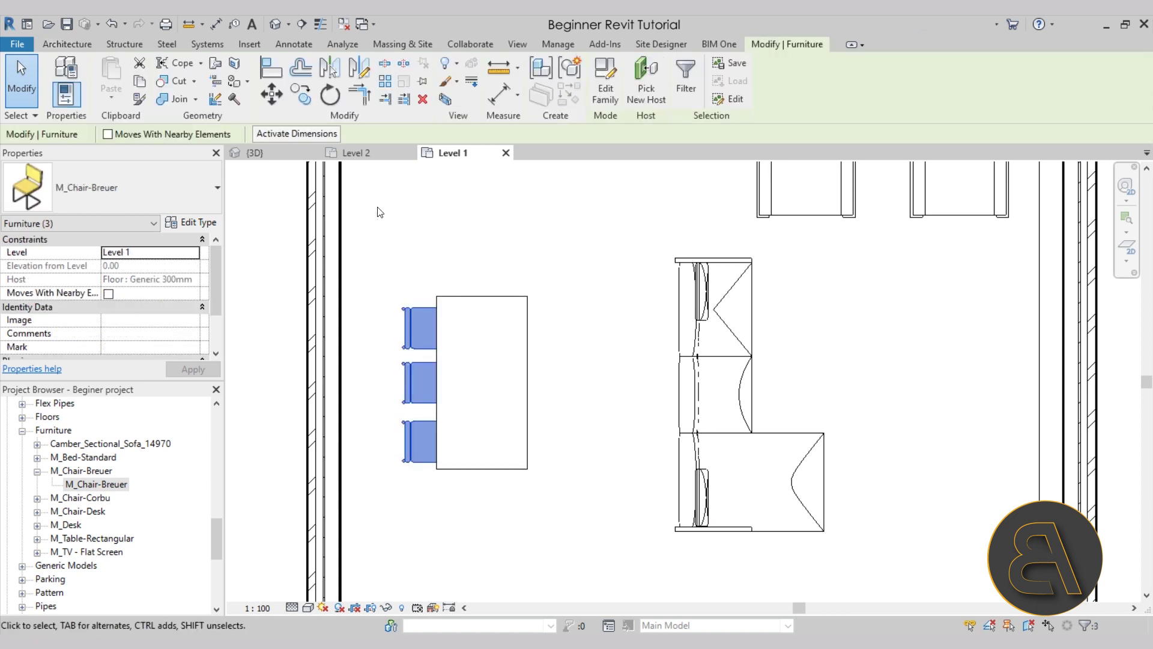
{"action": "left_click", "coordinate": [331, 77]}
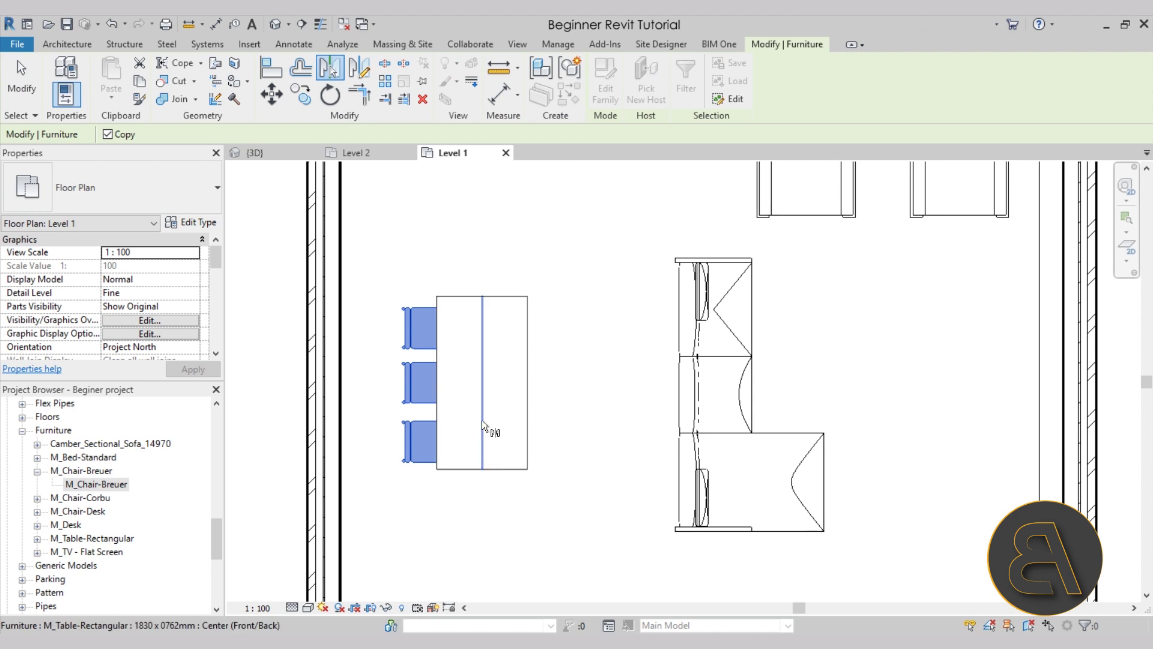
{"action": "left_click", "coordinate": [483, 426]}
{"action": "left_click", "coordinate": [587, 443]}
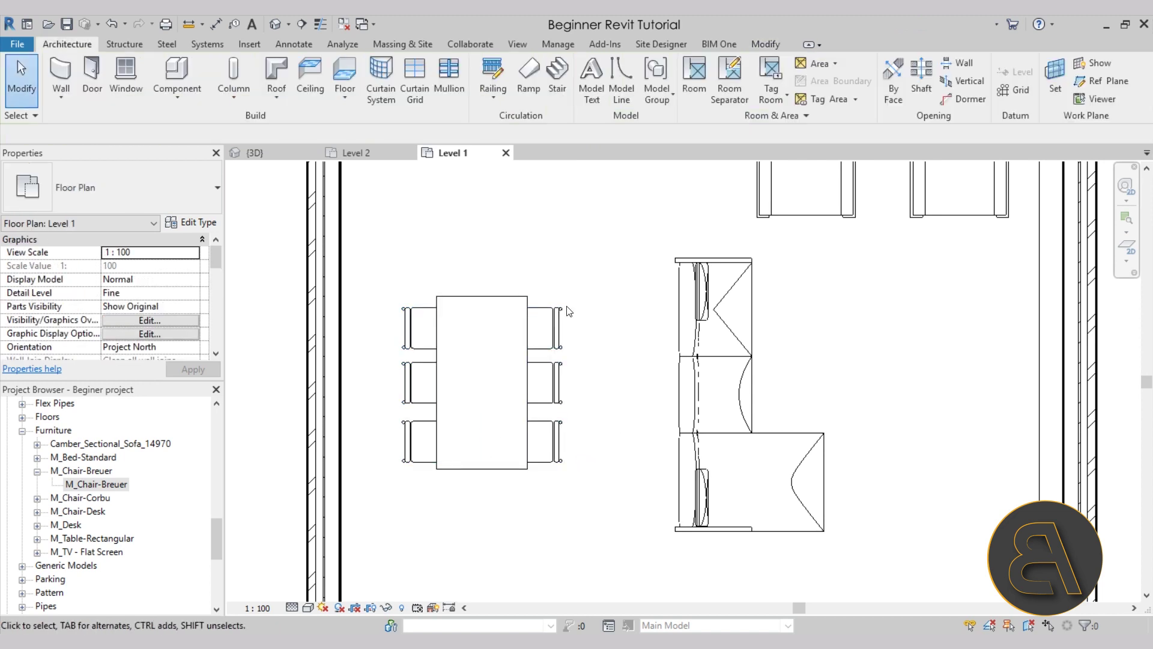
Step: Shift the dining table together with its six chairs slightly up and to the left, towards the room's upper-left corner
{"action": "scroll", "coordinate": [587, 442], "scroll_direction": "down", "scroll_amount": 6}
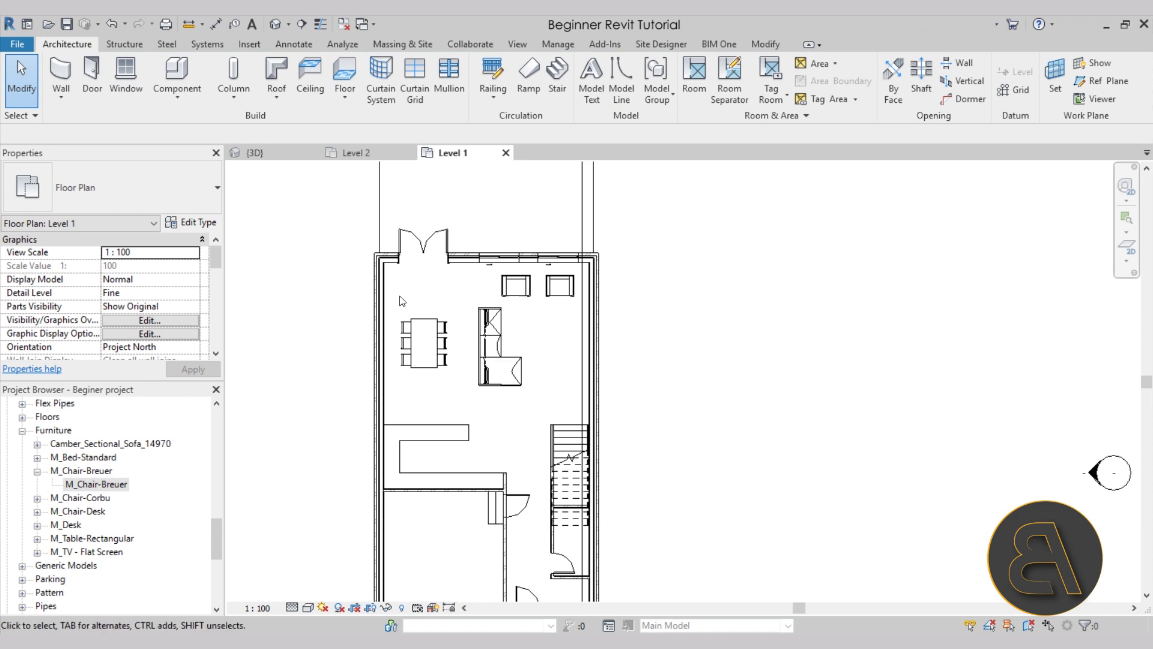
{"action": "scroll", "coordinate": [424, 362], "scroll_direction": "up", "scroll_amount": 2}
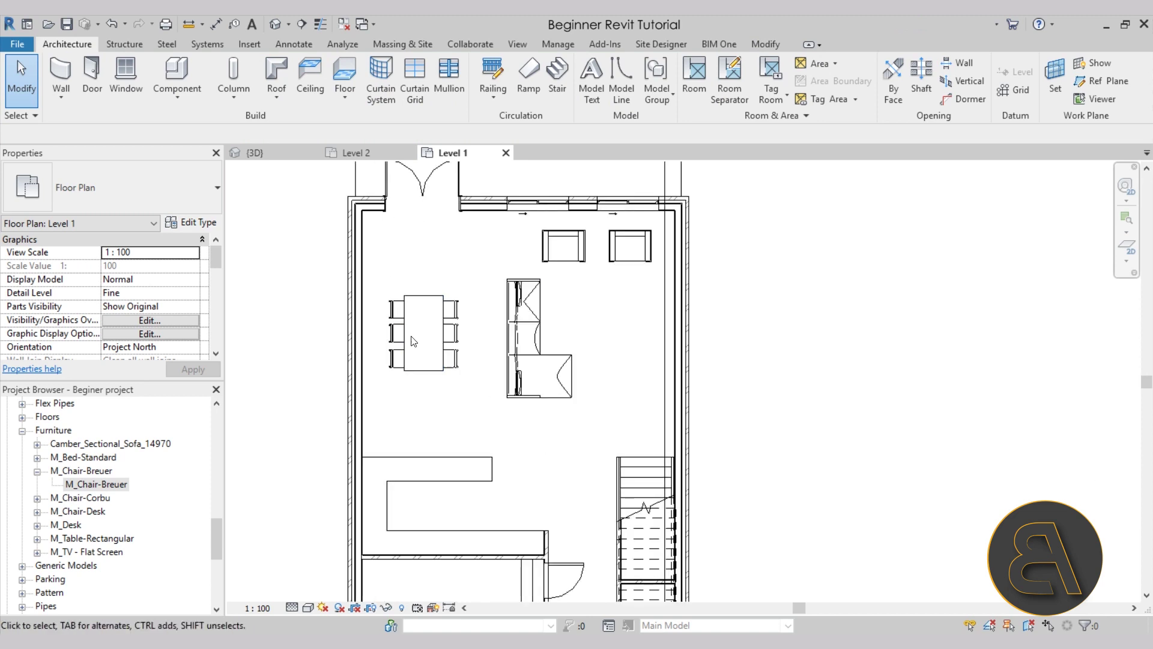
{"action": "scroll", "coordinate": [418, 354], "scroll_direction": "up", "scroll_amount": 1}
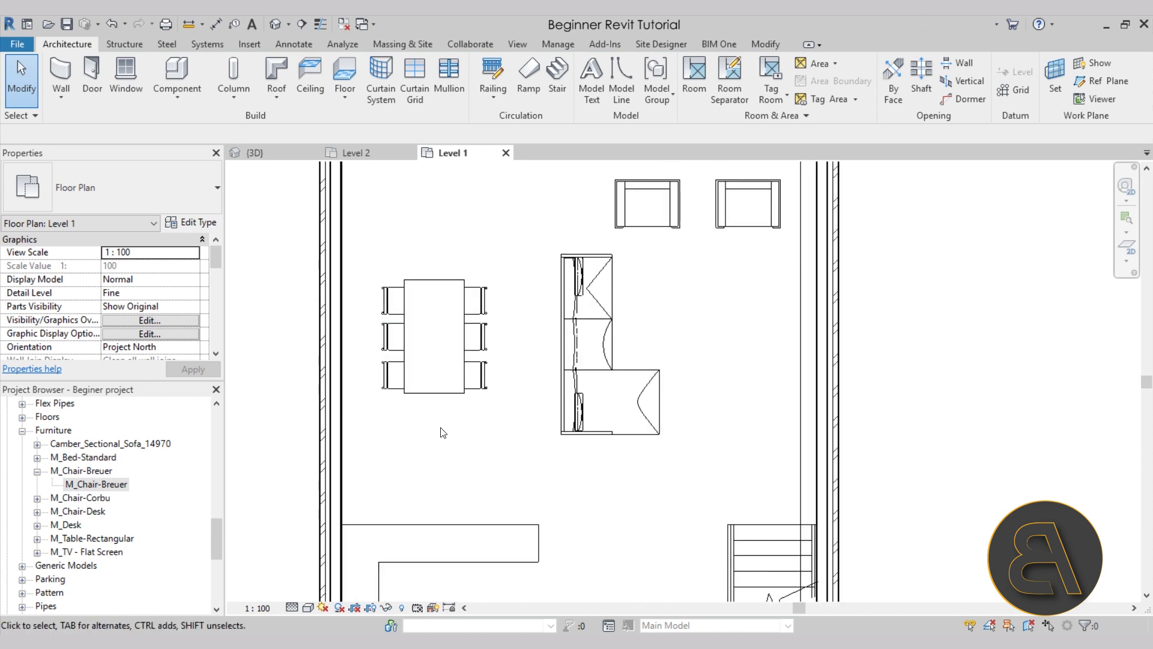
{"action": "left_click_drag", "start_coordinate": [504, 427], "coordinate": [415, 258]}
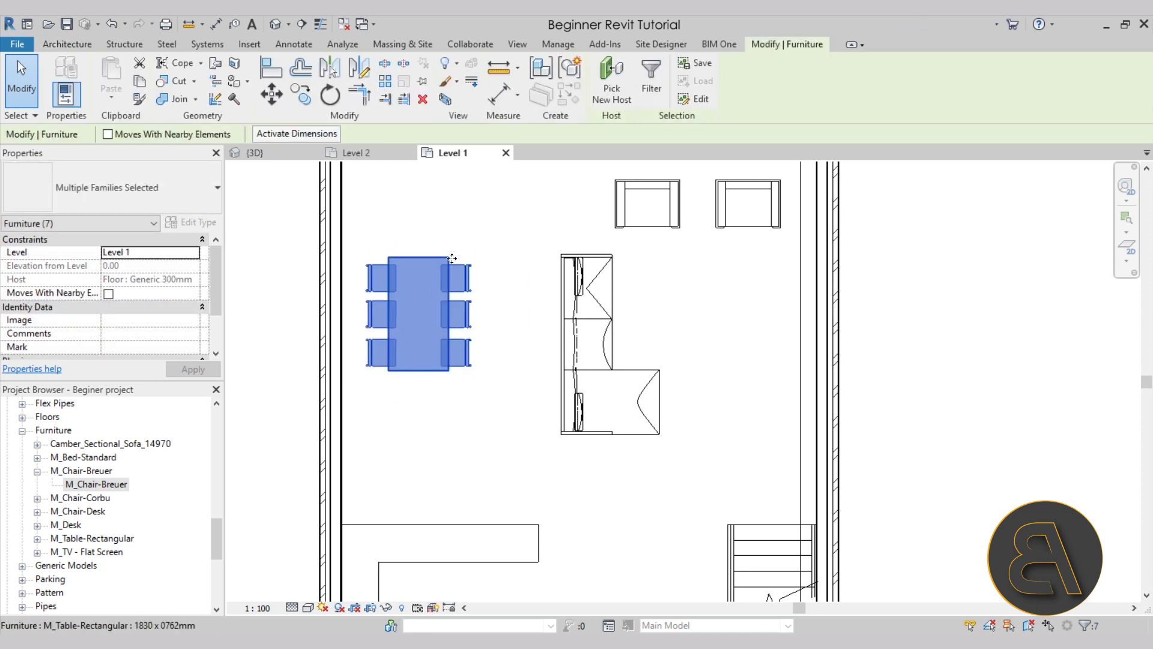
{"action": "key", "text": "Down"}
{"action": "key", "text": "Right"}
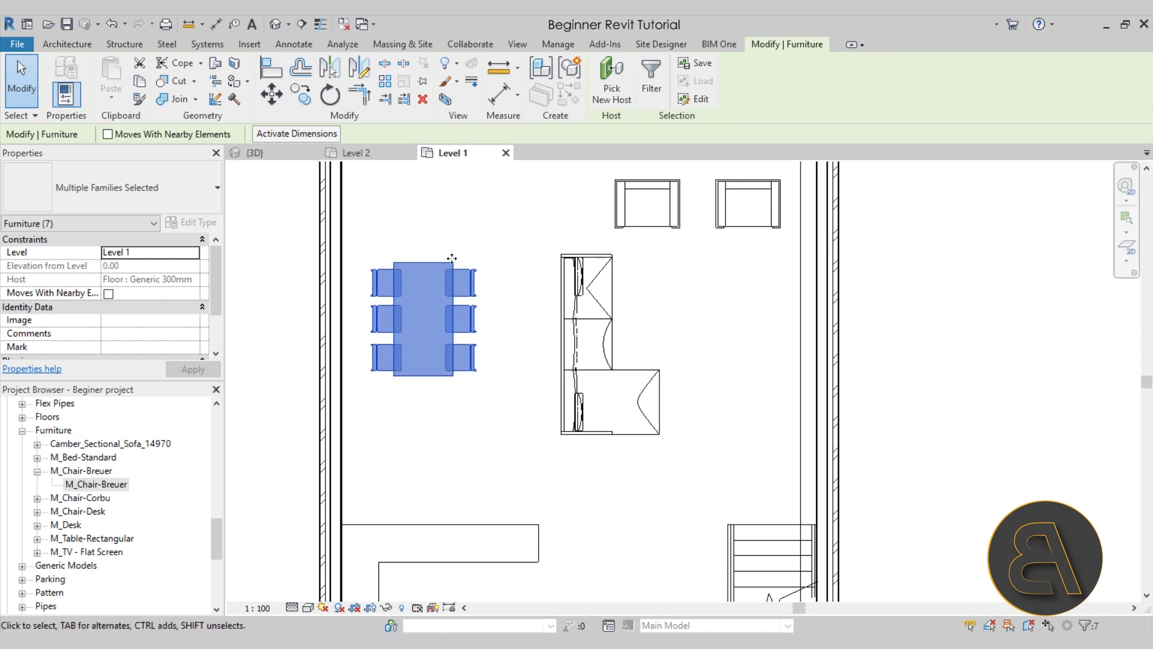
{"action": "key", "text": "m"}
{"action": "key", "text": "v"}
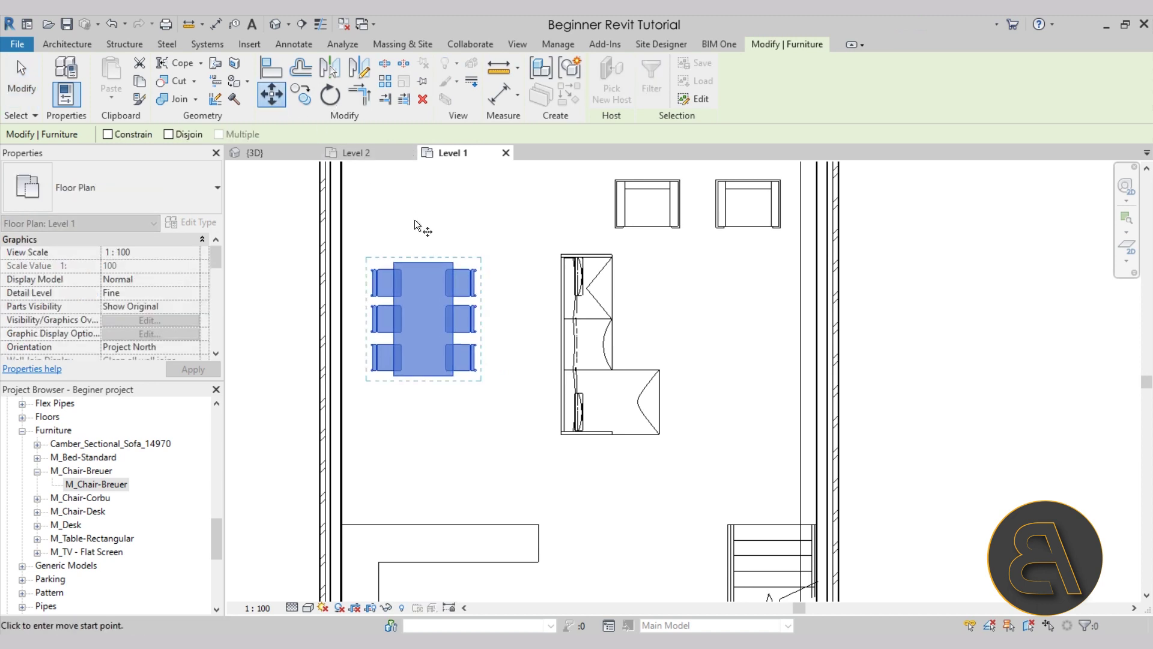
{"action": "left_click", "coordinate": [424, 262]}
{"action": "key", "text": "Escape"}
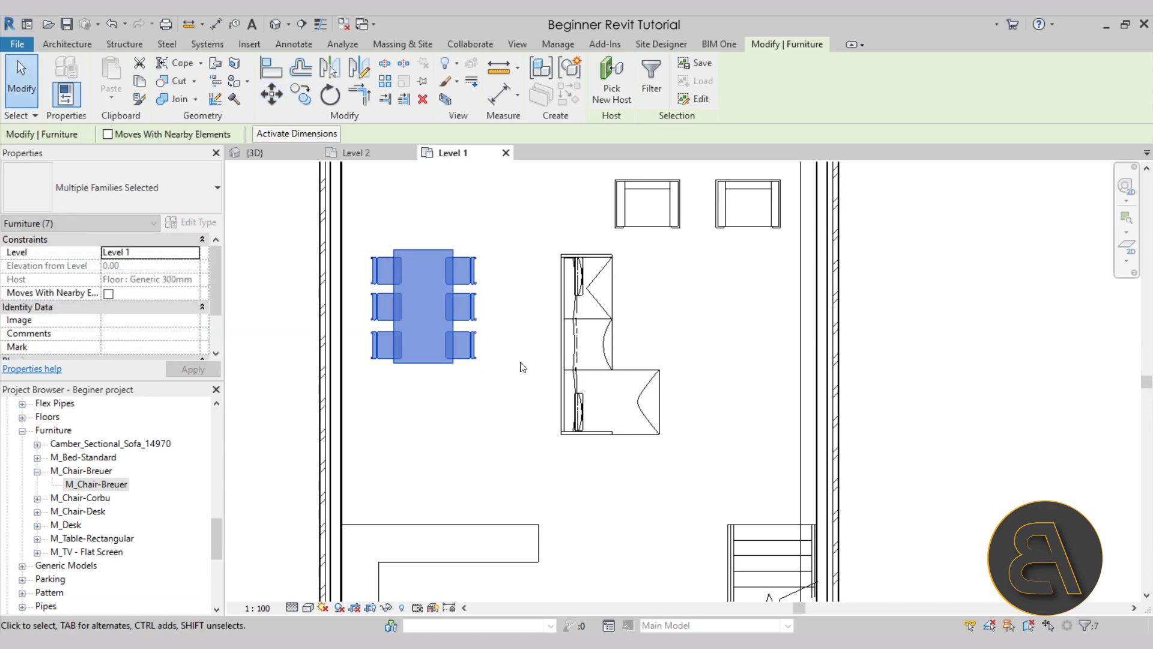
{"action": "key", "text": "Escape"}
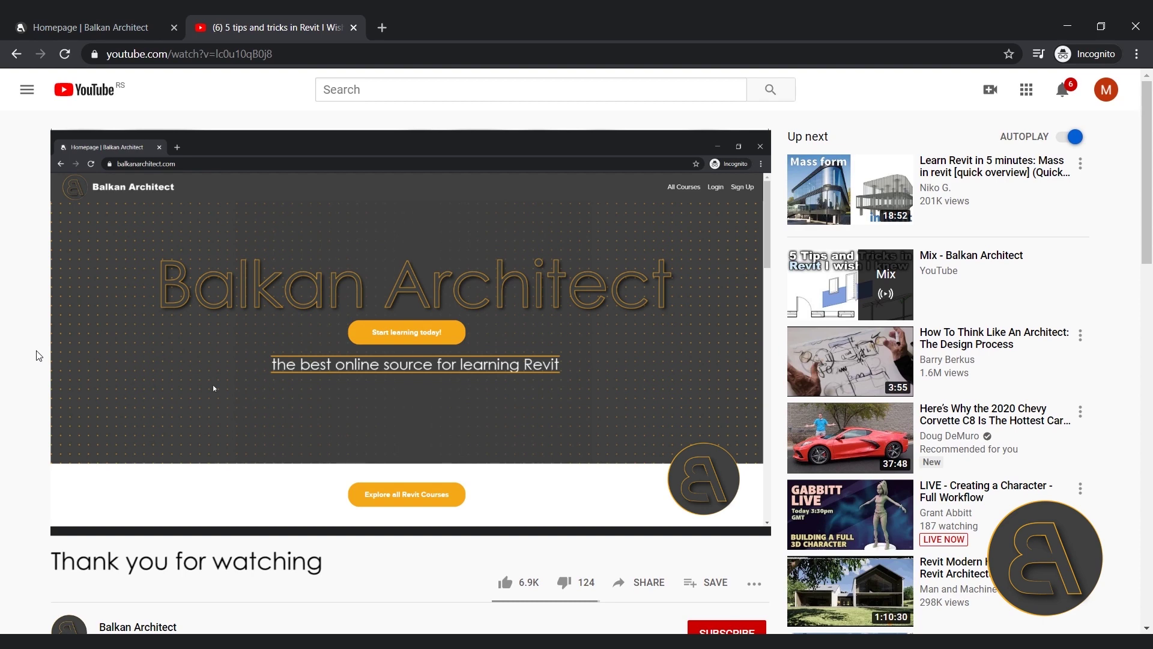
Step: Switch to YouTube in the browser and subscribe to the Balkan Architect channel with notifications set to All
{"action": "scroll", "coordinate": [36, 355], "scroll_direction": "down", "scroll_amount": 1}
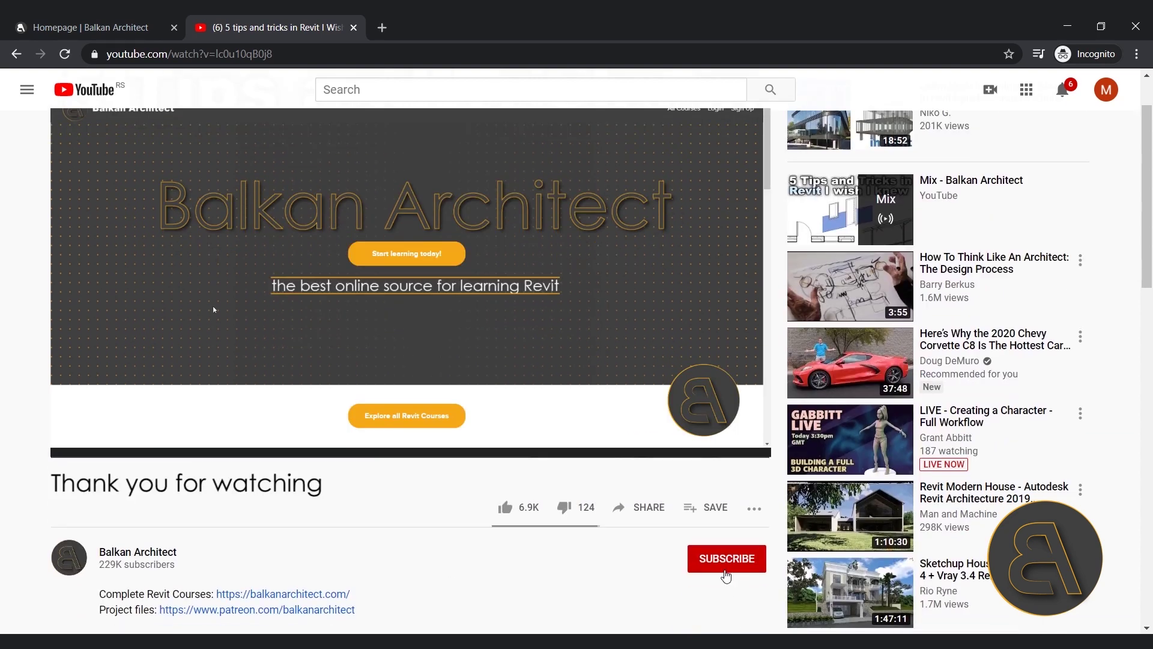
{"action": "left_click", "coordinate": [726, 571]}
{"action": "left_click", "coordinate": [755, 560]}
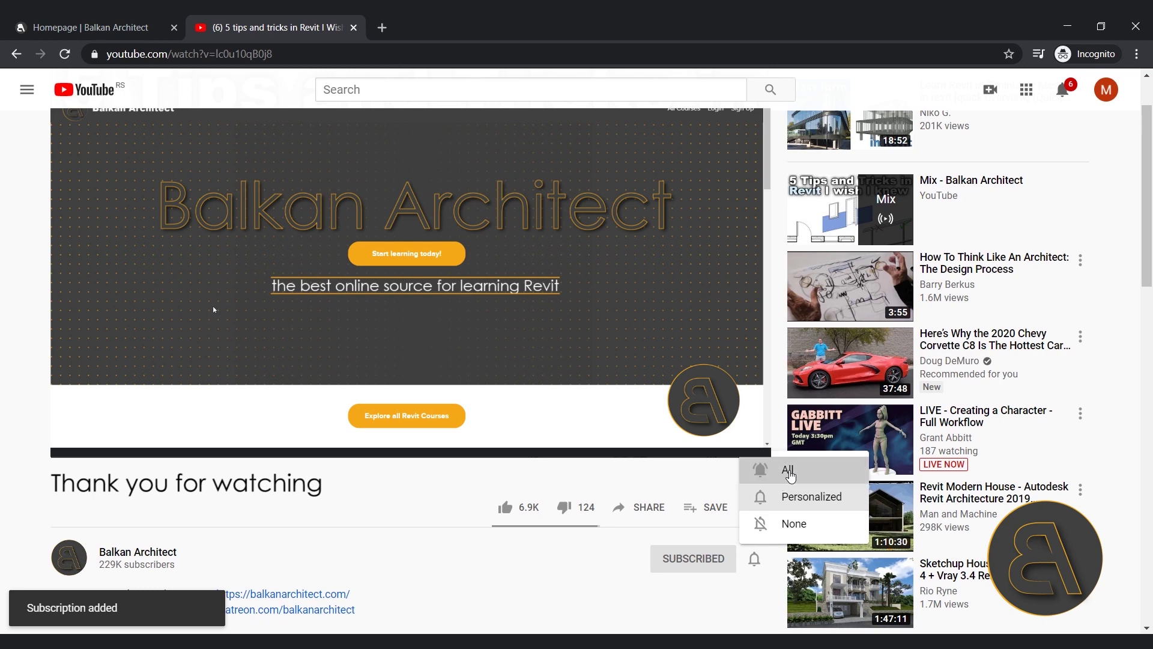
{"action": "left_click", "coordinate": [751, 469]}
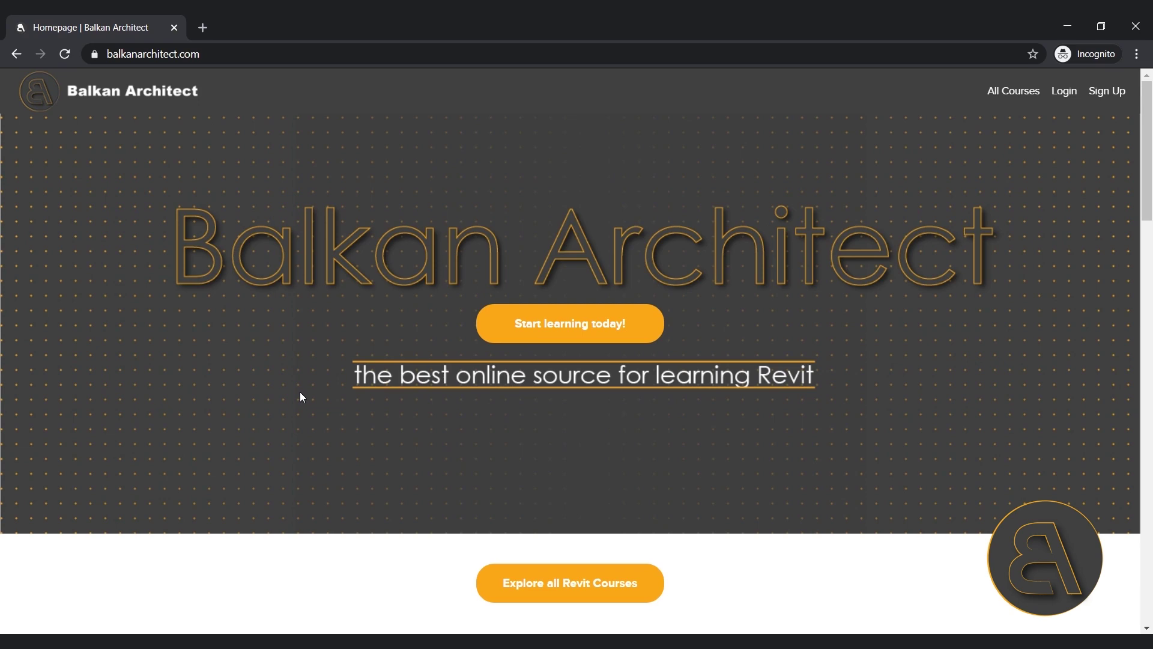
Step: Look through the featured courses on balkanarchitect.com and open Autodesk Revit Course - Beginner to Intermediate level
{"action": "scroll", "coordinate": [300, 385], "scroll_direction": "down", "scroll_amount": 10}
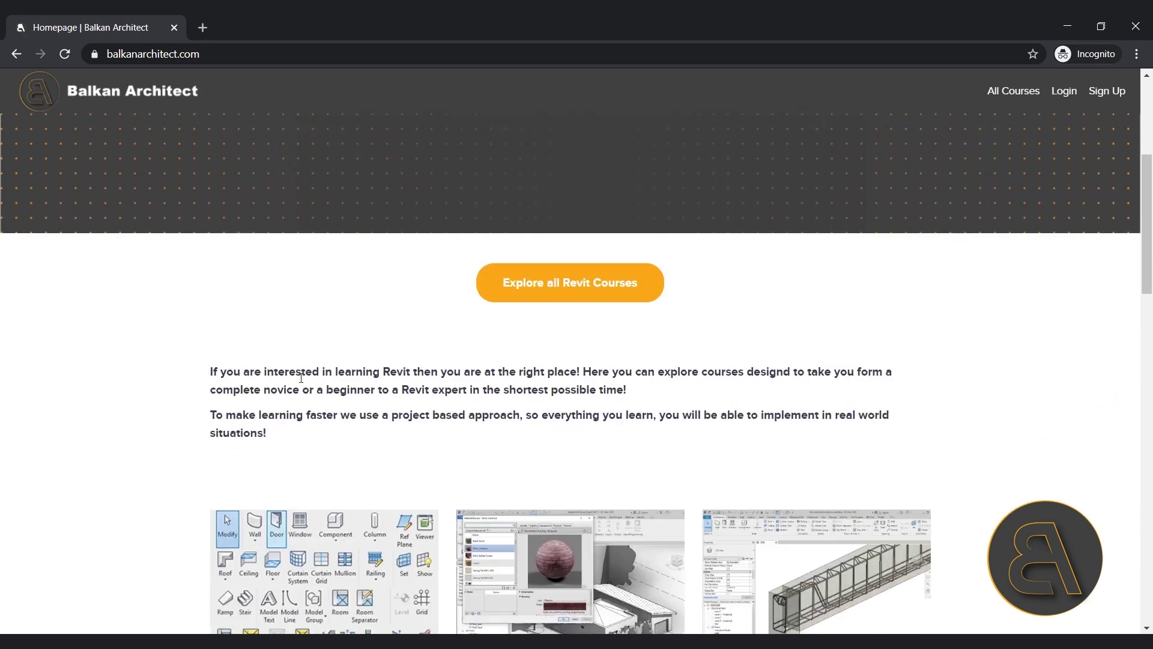
{"action": "scroll", "coordinate": [283, 382], "scroll_direction": "down", "scroll_amount": 9}
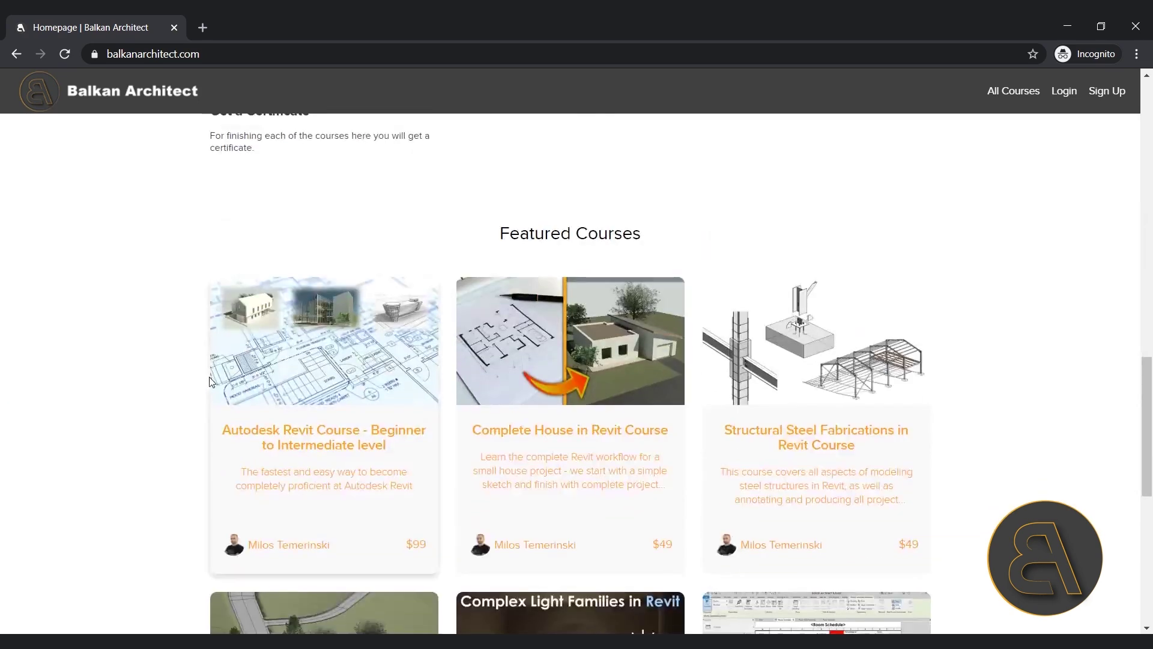
{"action": "scroll", "coordinate": [174, 417], "scroll_direction": "down", "scroll_amount": 3}
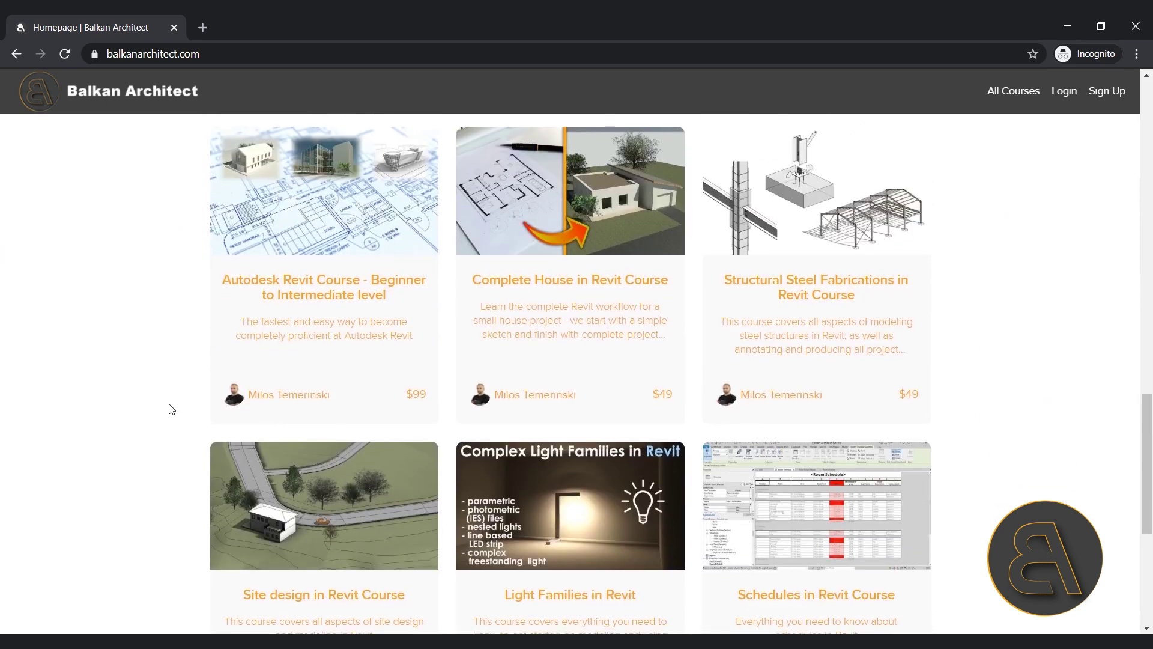
{"action": "scroll", "coordinate": [168, 420], "scroll_direction": "up", "scroll_amount": 1}
{"action": "left_click", "coordinate": [265, 364]}
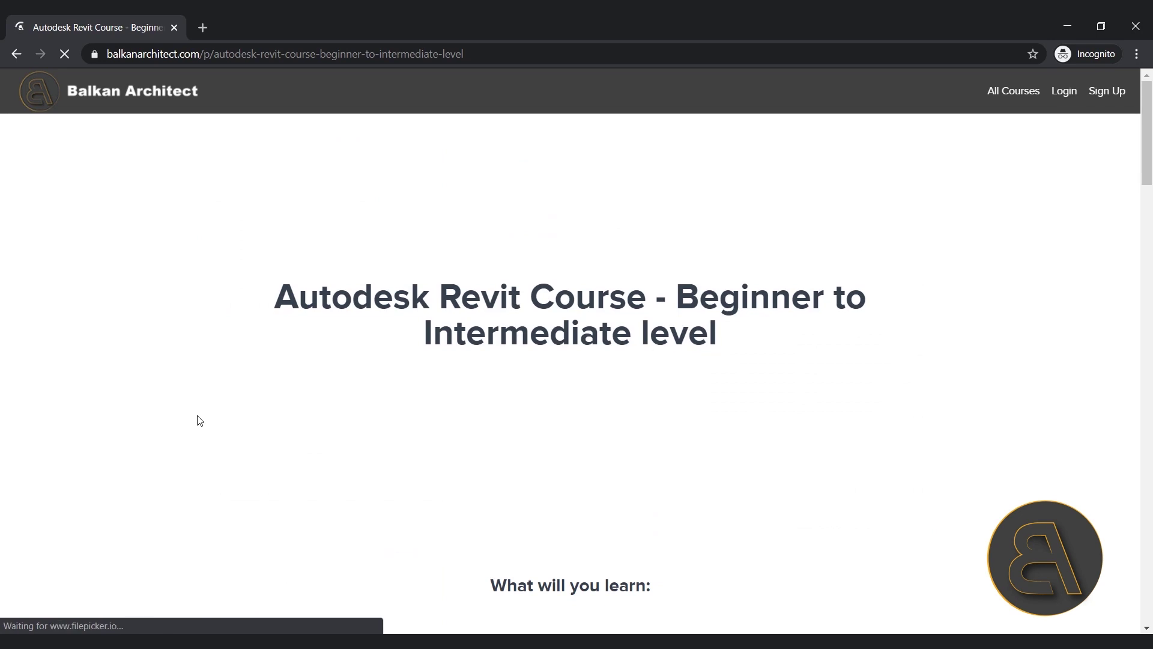
Step: Examine the course page's introduction and the description of its three segments
{"action": "scroll", "coordinate": [333, 354], "scroll_direction": "down", "scroll_amount": 1}
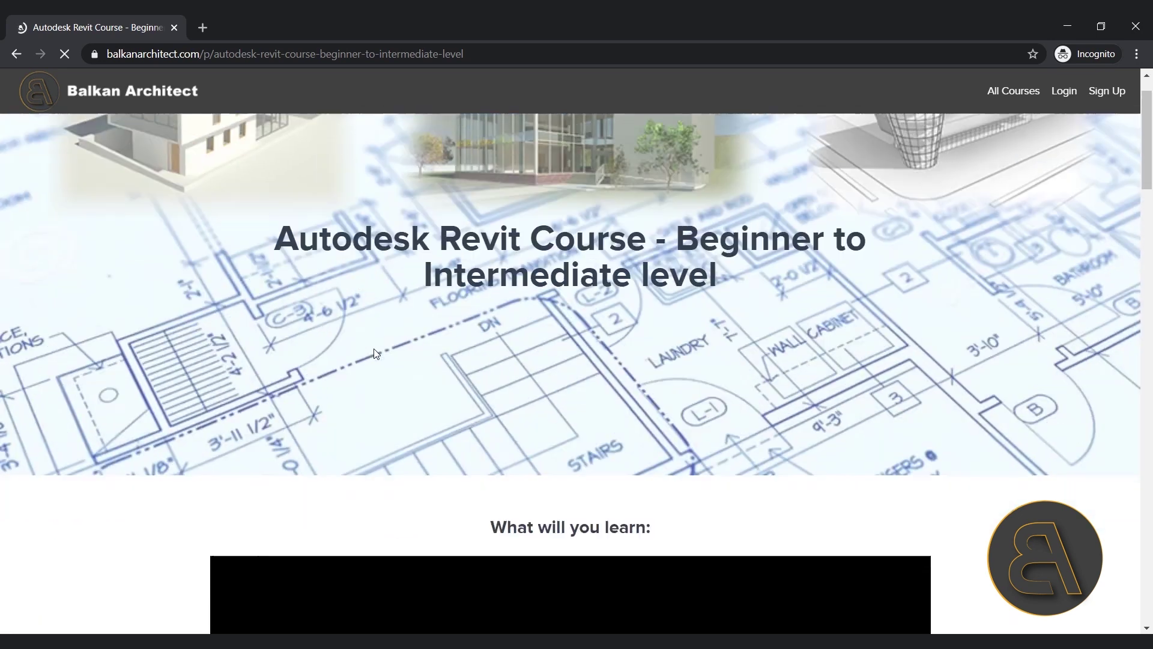
{"action": "scroll", "coordinate": [306, 363], "scroll_direction": "down", "scroll_amount": 10}
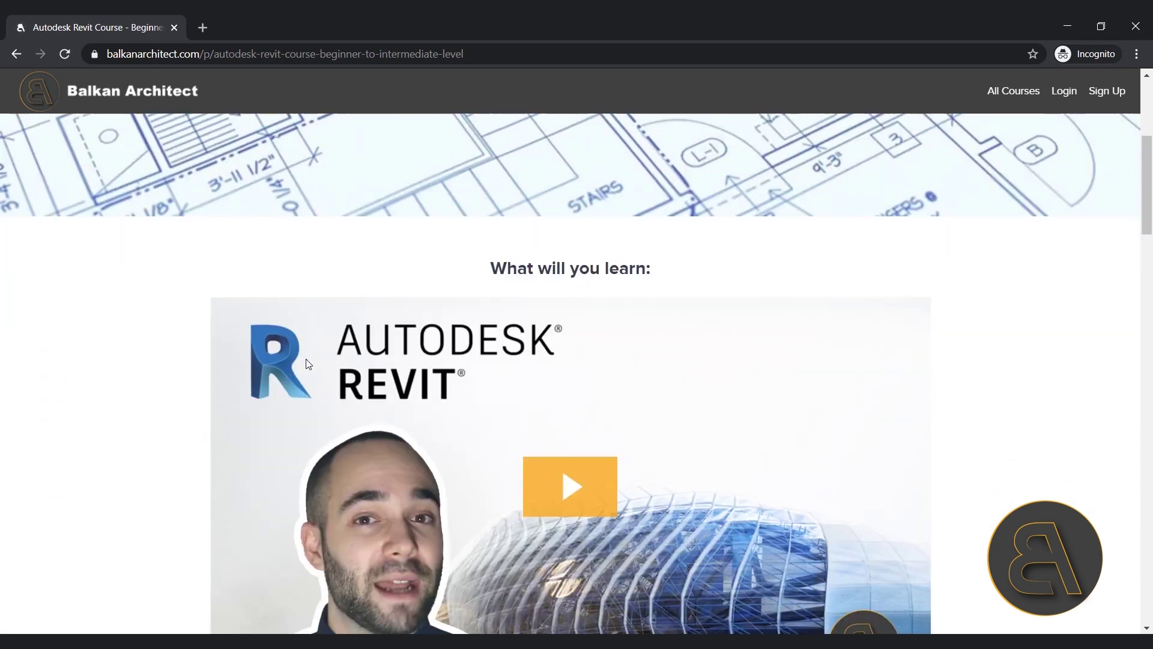
{"action": "scroll", "coordinate": [214, 363], "scroll_direction": "down", "scroll_amount": 4}
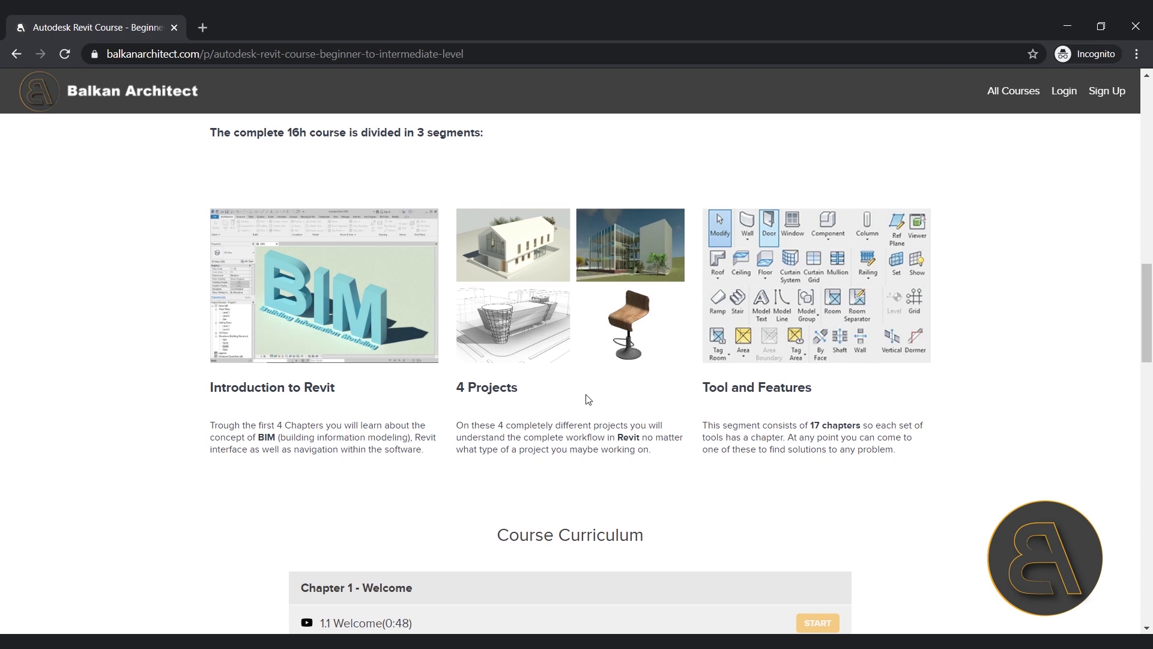
{"action": "scroll", "coordinate": [574, 403], "scroll_direction": "down", "scroll_amount": 1}
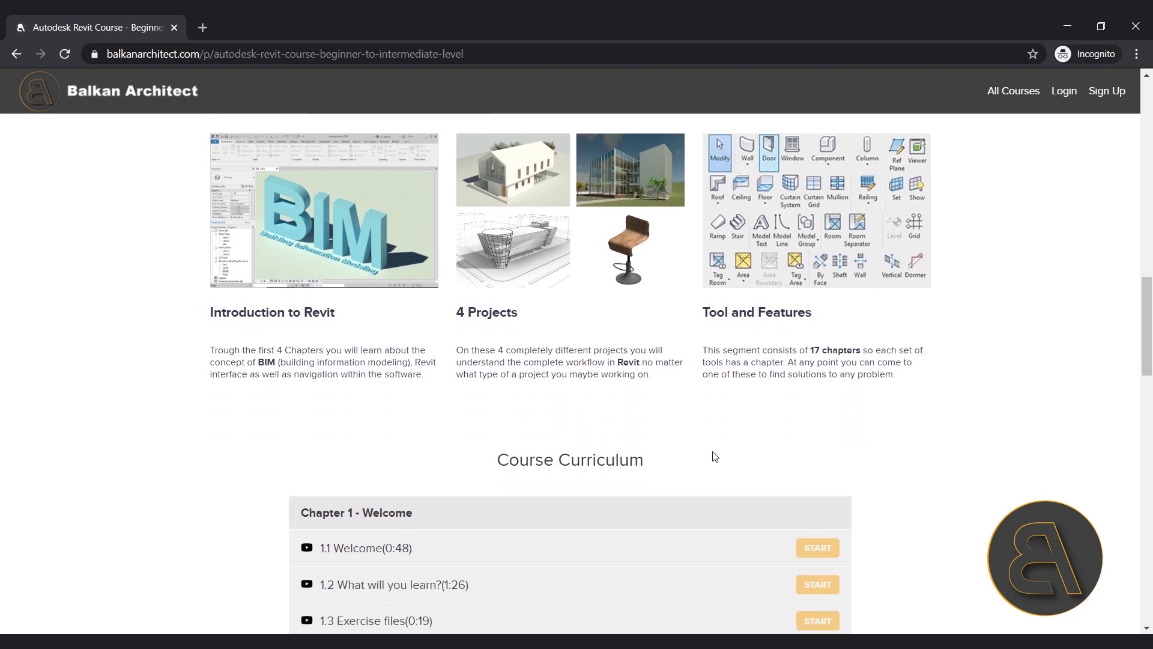
{"action": "scroll", "coordinate": [828, 420], "scroll_direction": "up", "scroll_amount": 1}
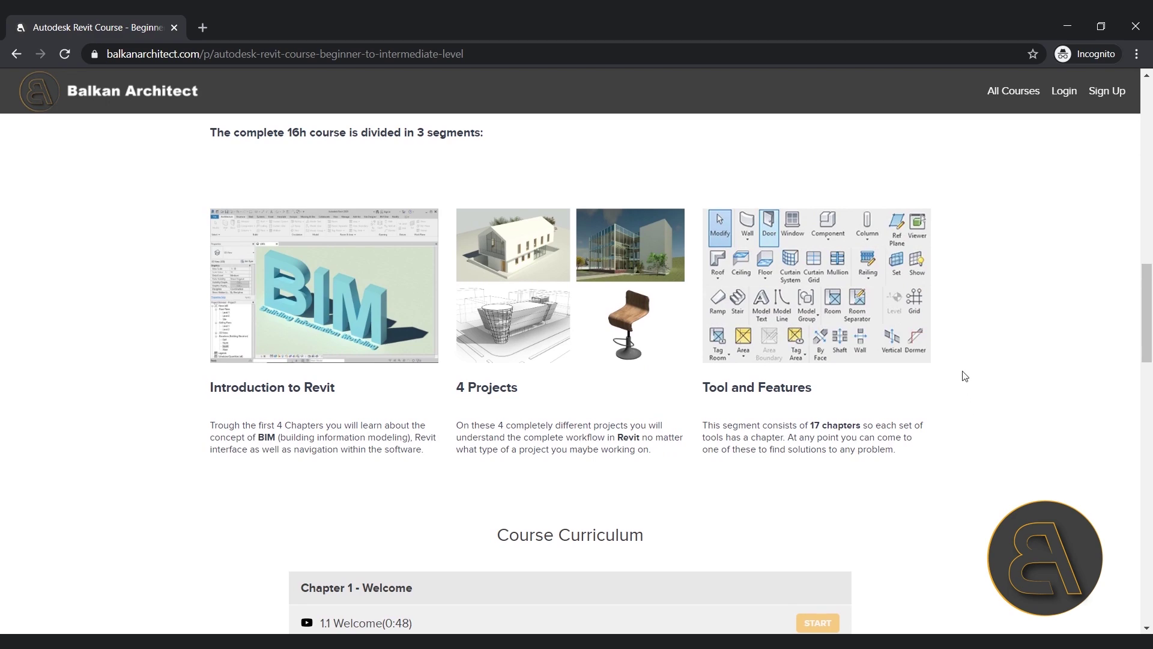
Step: Expand the full course curriculum and review the lesson lists of its chapters and projects
{"action": "scroll", "coordinate": [955, 388], "scroll_direction": "down", "scroll_amount": 6}
{"action": "scroll", "coordinate": [943, 407], "scroll_direction": "down", "scroll_amount": 3}
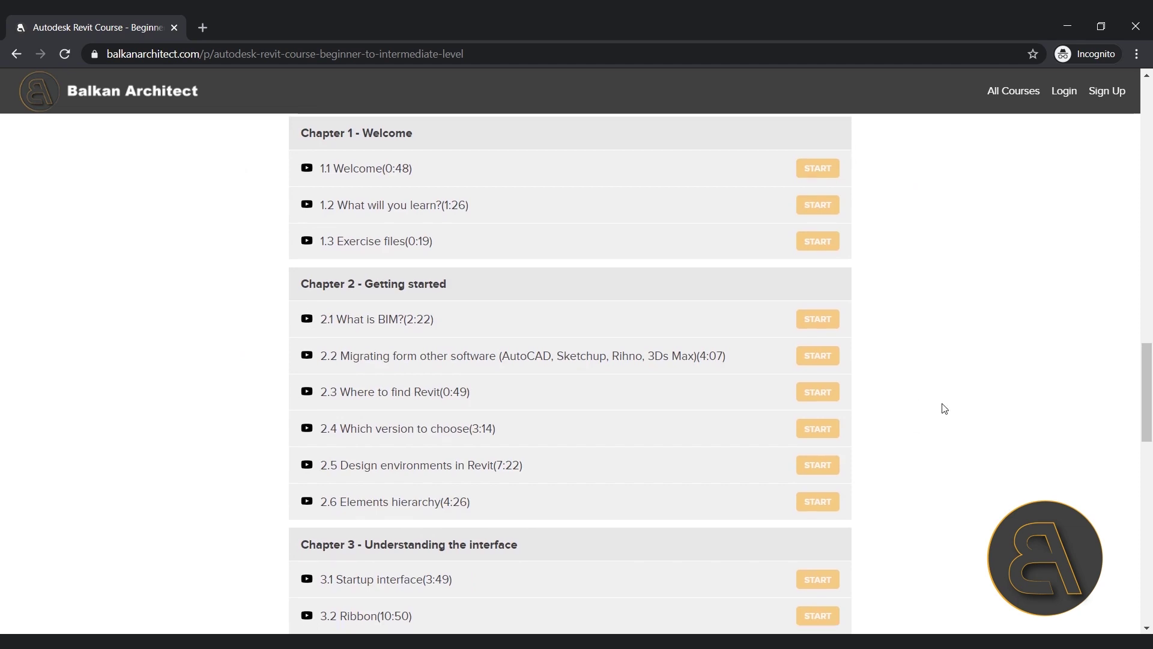
{"action": "scroll", "coordinate": [943, 390], "scroll_direction": "down", "scroll_amount": 4}
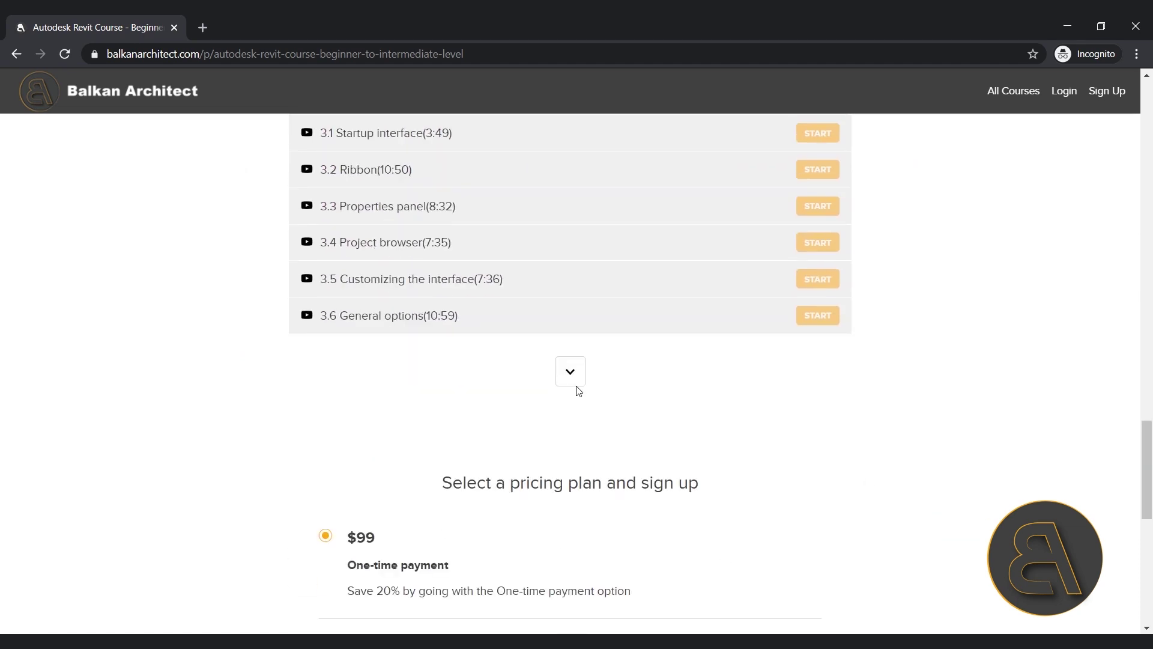
{"action": "left_click", "coordinate": [572, 369]}
{"action": "scroll", "coordinate": [237, 360], "scroll_direction": "down", "scroll_amount": 12}
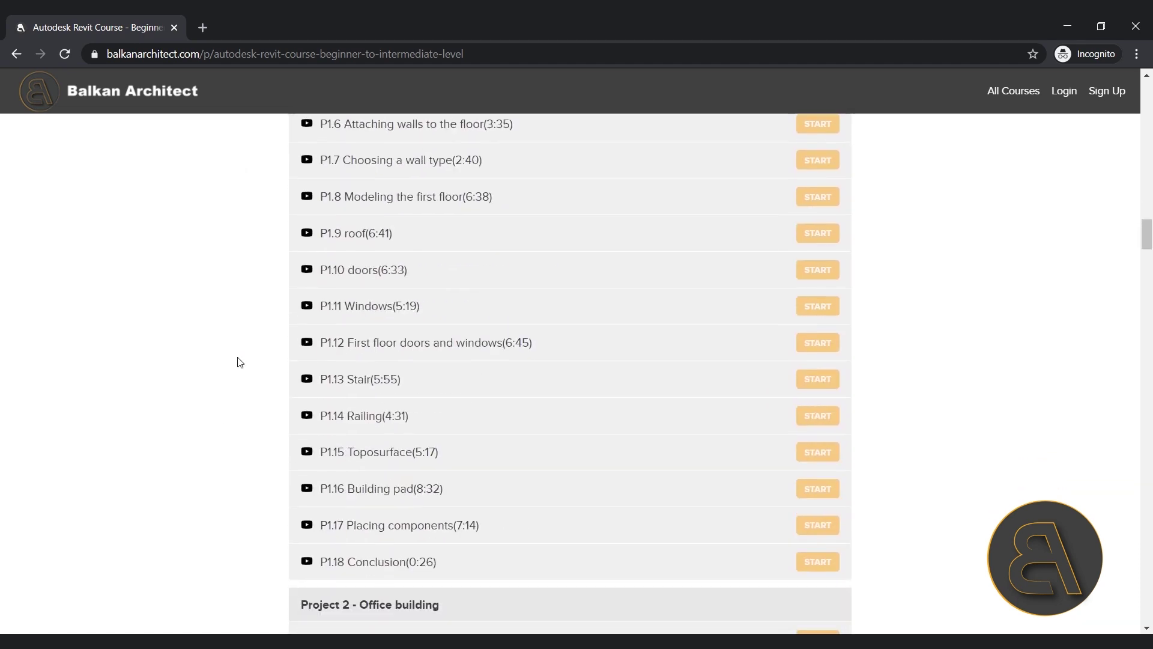
{"action": "scroll", "coordinate": [239, 362], "scroll_direction": "down", "scroll_amount": 15}
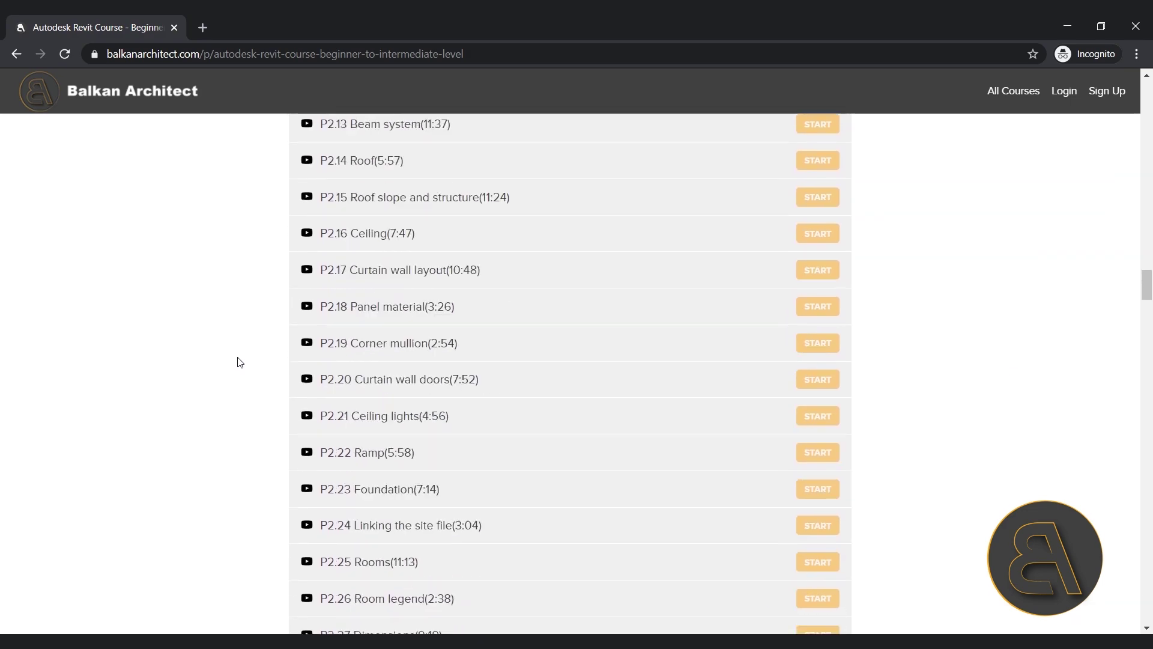